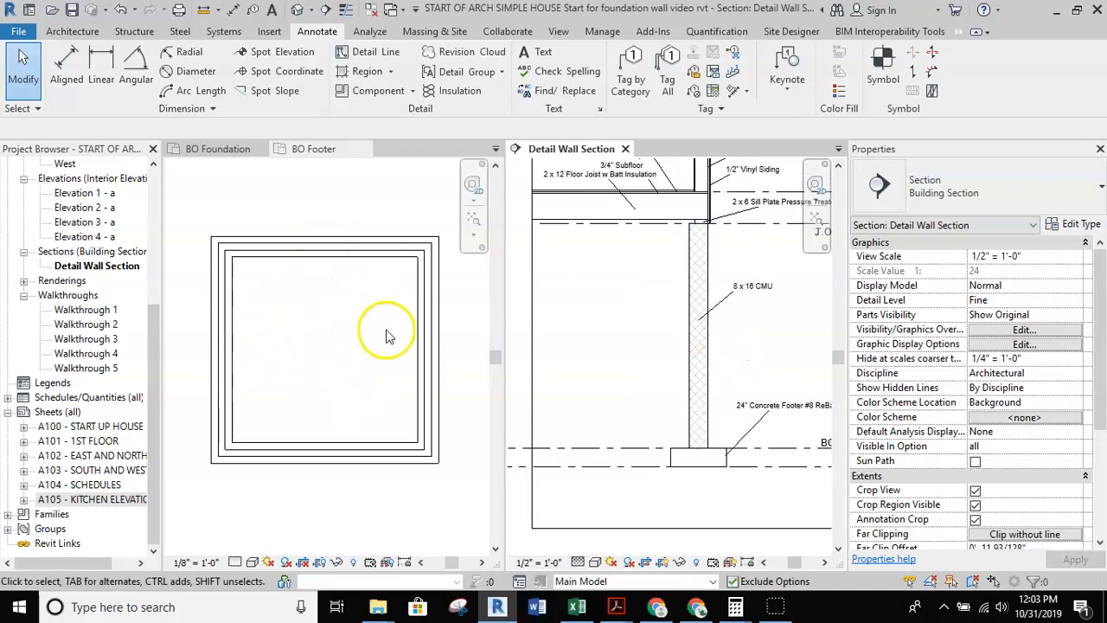
- Close the BO Footer floor plan view so the BO Foundation plan sits beside the Detail Wall Section
{"action": "left_click", "coordinate": [645, 443]}
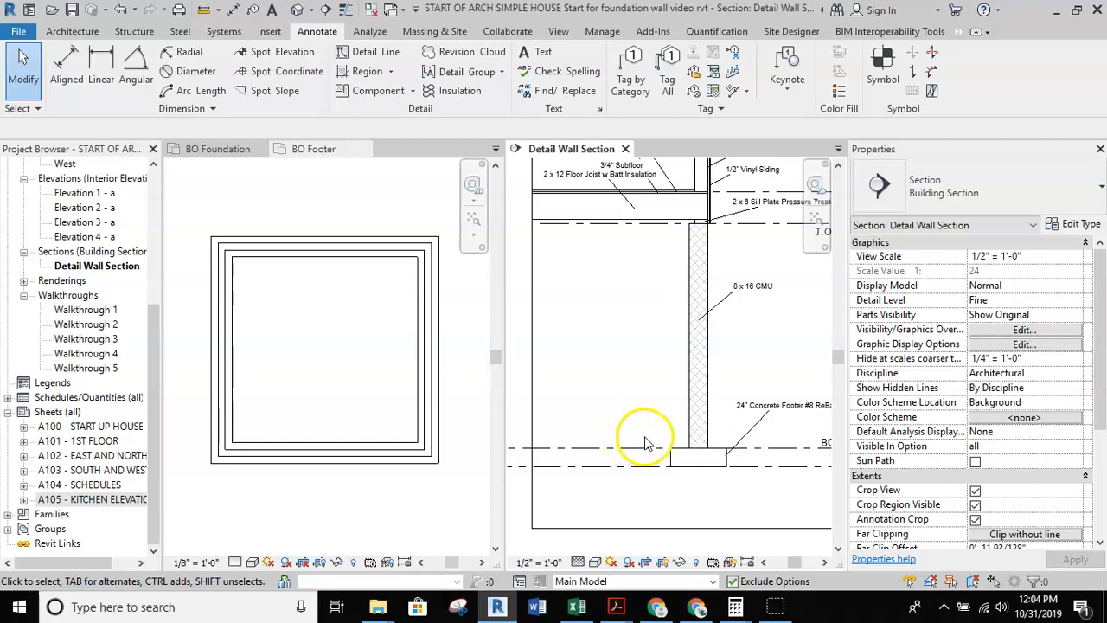
{"action": "middle_click_drag", "start_coordinate": [669, 413], "coordinate": [549, 390]}
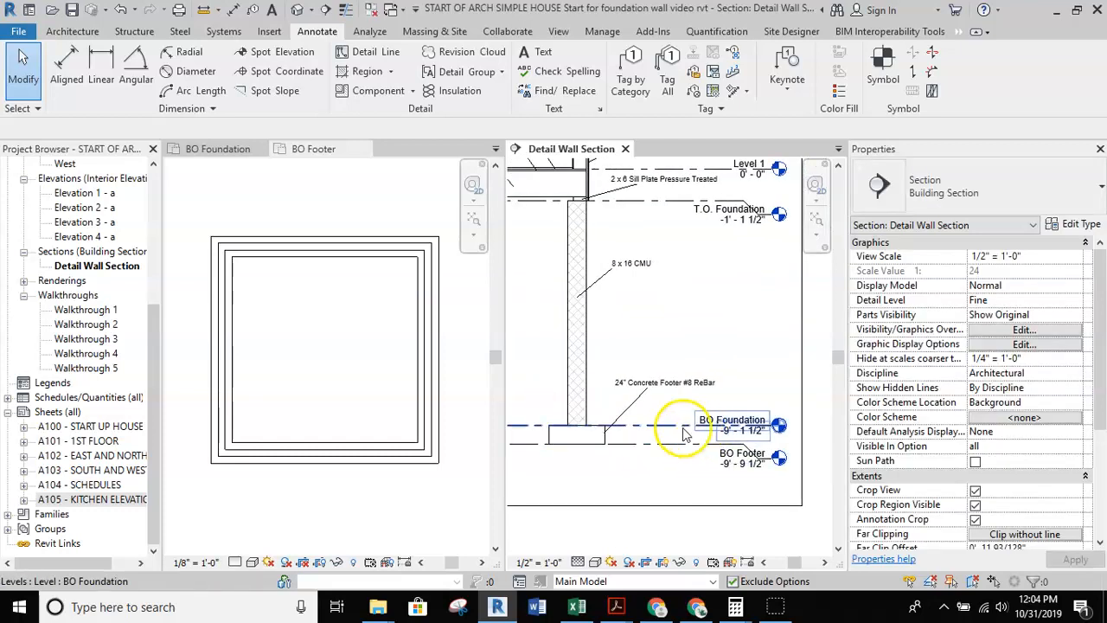
{"action": "middle_click_drag", "start_coordinate": [667, 435], "coordinate": [718, 422]}
{"action": "left_click", "coordinate": [318, 148]}
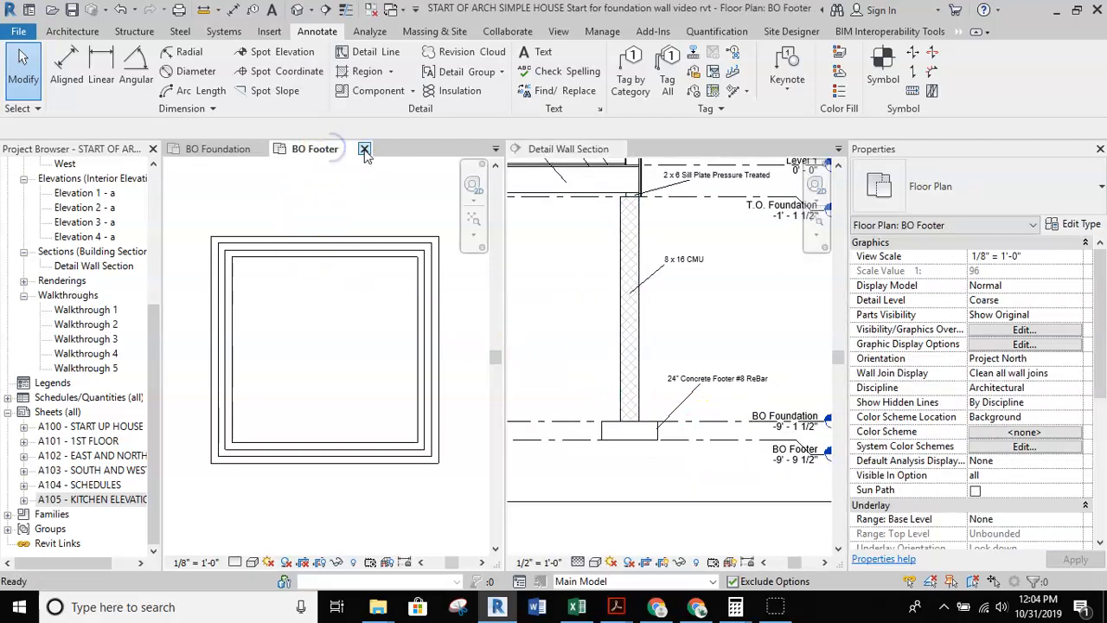
{"action": "left_click", "coordinate": [364, 149]}
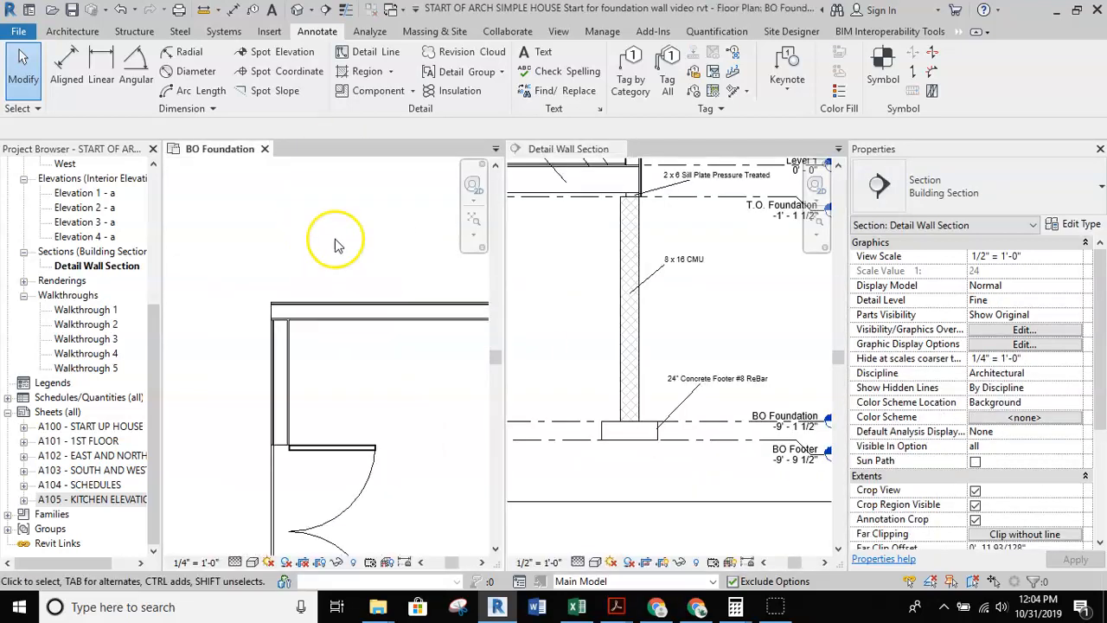
- Set the BO Foundation plan's view range to a top offset of 3' and a cut plane offset of 2'
{"action": "left_click", "coordinate": [342, 244]}
{"action": "middle_click_drag", "start_coordinate": [348, 242], "coordinate": [322, 305]}
{"action": "scroll", "coordinate": [370, 326], "scroll_direction": "down", "scroll_amount": 2}
{"action": "scroll", "coordinate": [303, 301], "scroll_direction": "down", "scroll_amount": 1}
{"action": "scroll", "coordinate": [302, 299], "scroll_direction": "down", "scroll_amount": 1}
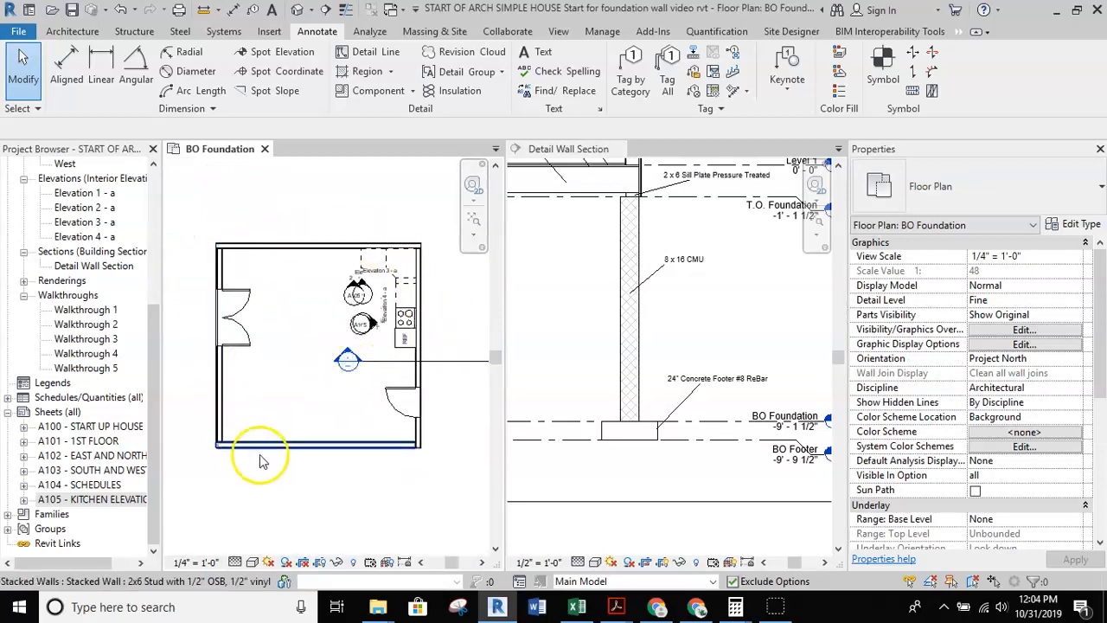
{"action": "scroll", "coordinate": [1014, 389], "scroll_direction": "down", "scroll_amount": 5}
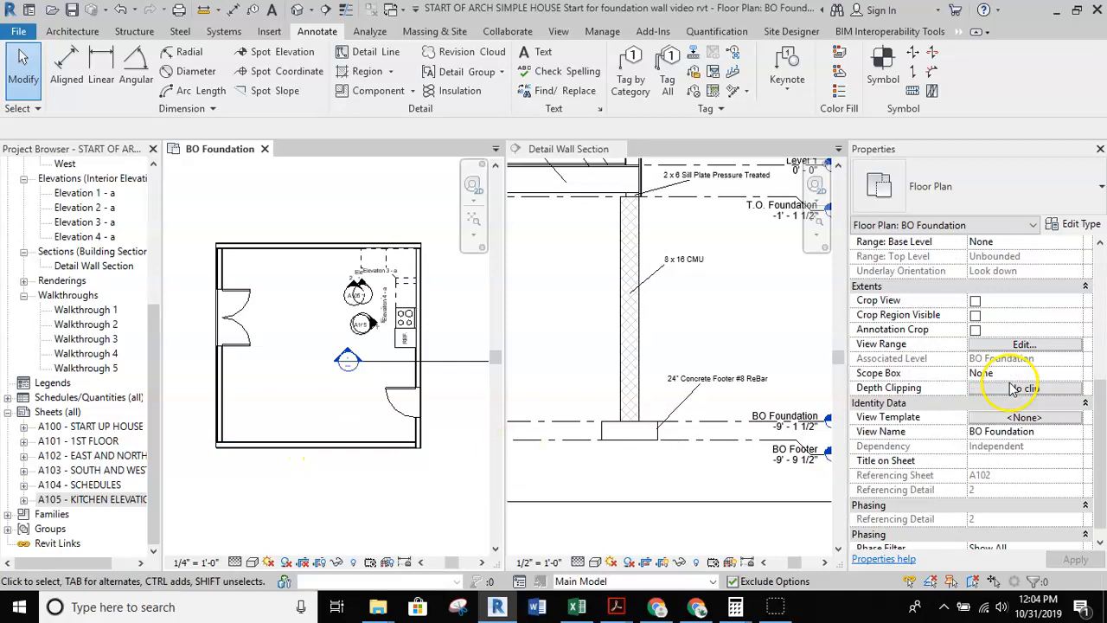
{"action": "scroll", "coordinate": [1013, 390], "scroll_direction": "down", "scroll_amount": 1}
{"action": "left_click", "coordinate": [995, 330]}
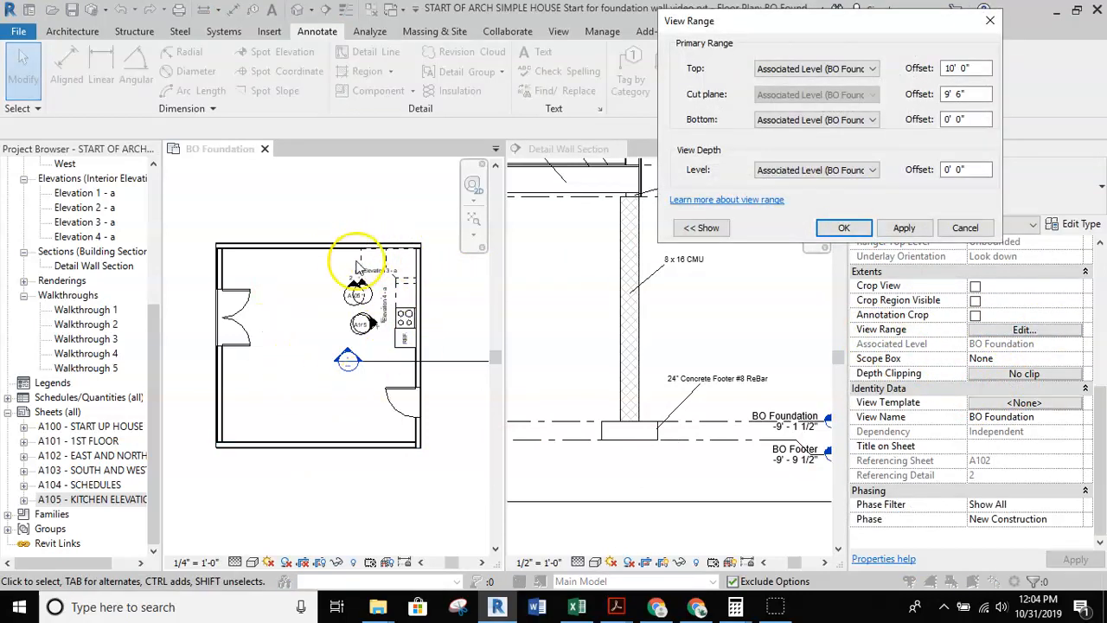
{"action": "left_click_drag", "start_coordinate": [761, 23], "coordinate": [842, 35]}
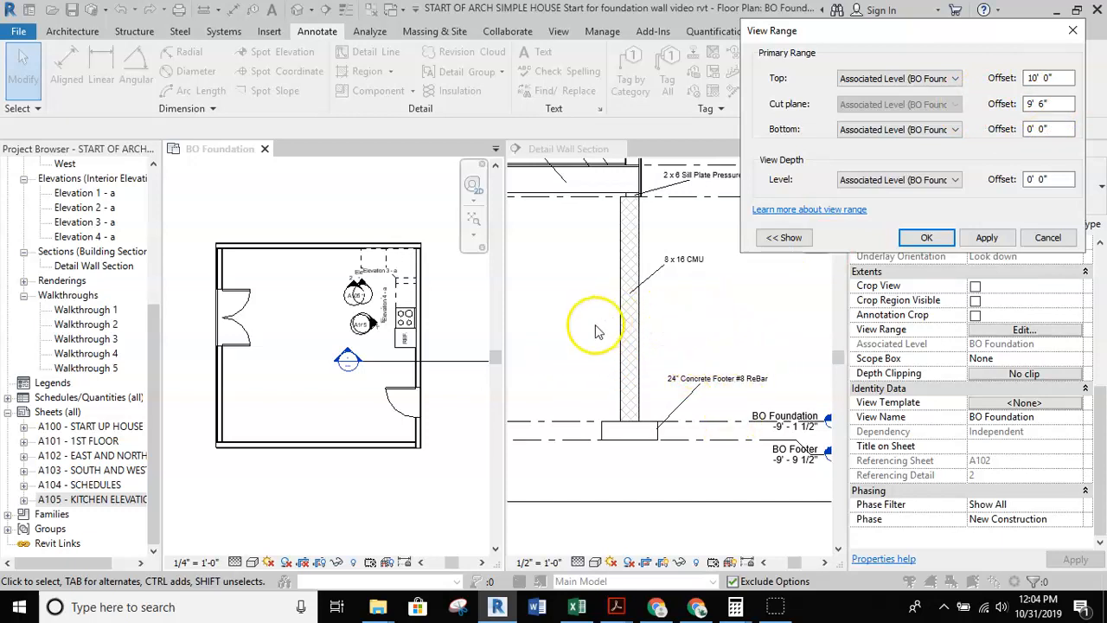
{"action": "double_click", "coordinate": [1046, 78]}
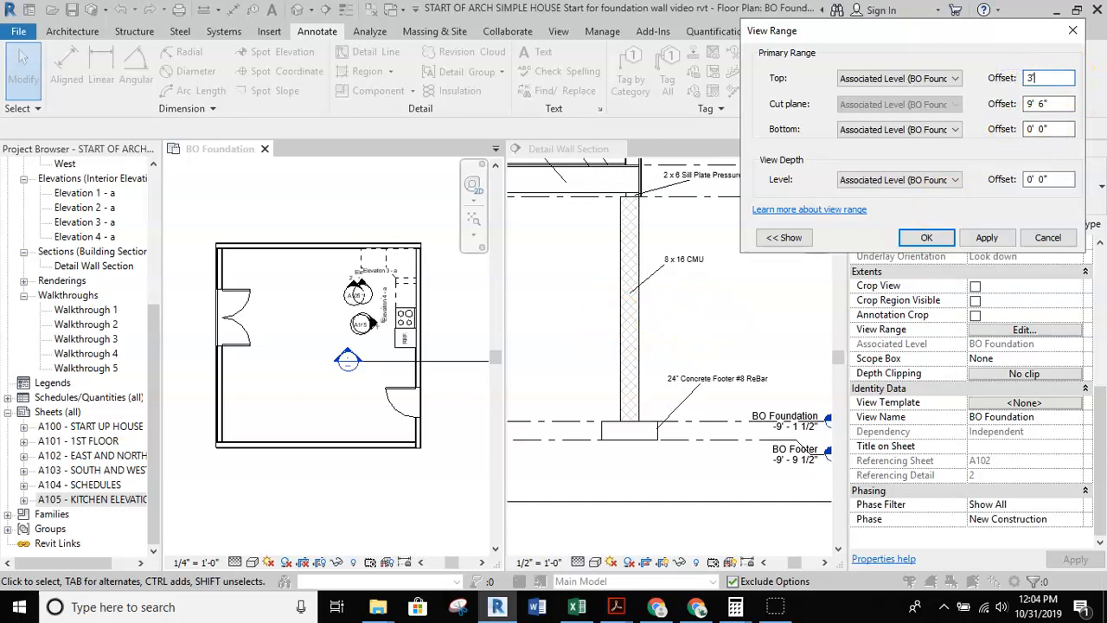
{"action": "left_click", "coordinate": [1047, 104]}
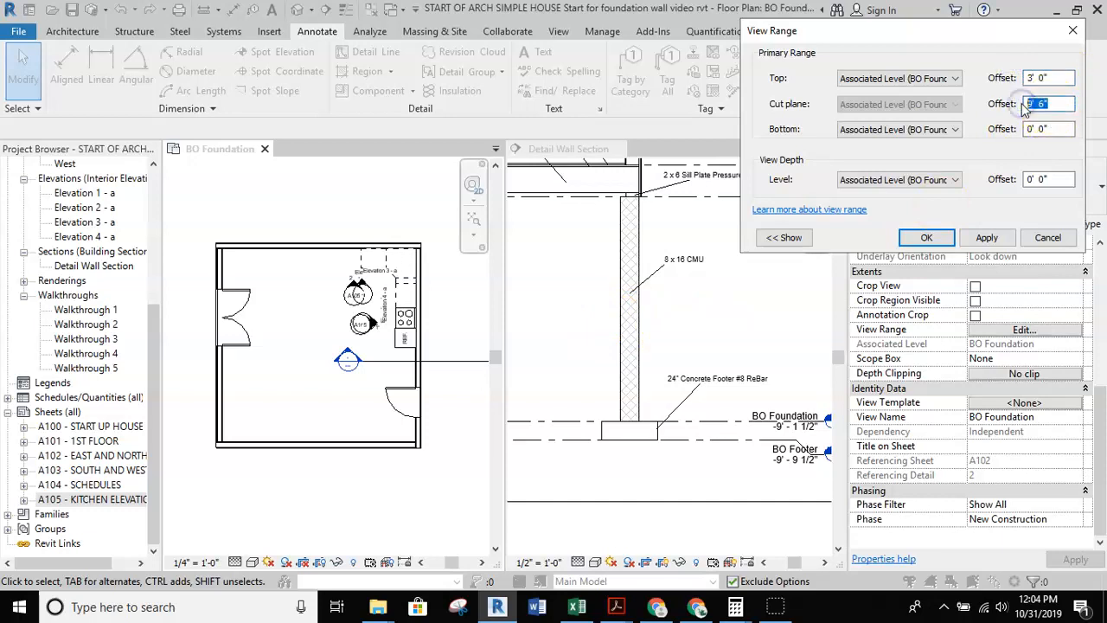
{"action": "type", "text": "2'"}
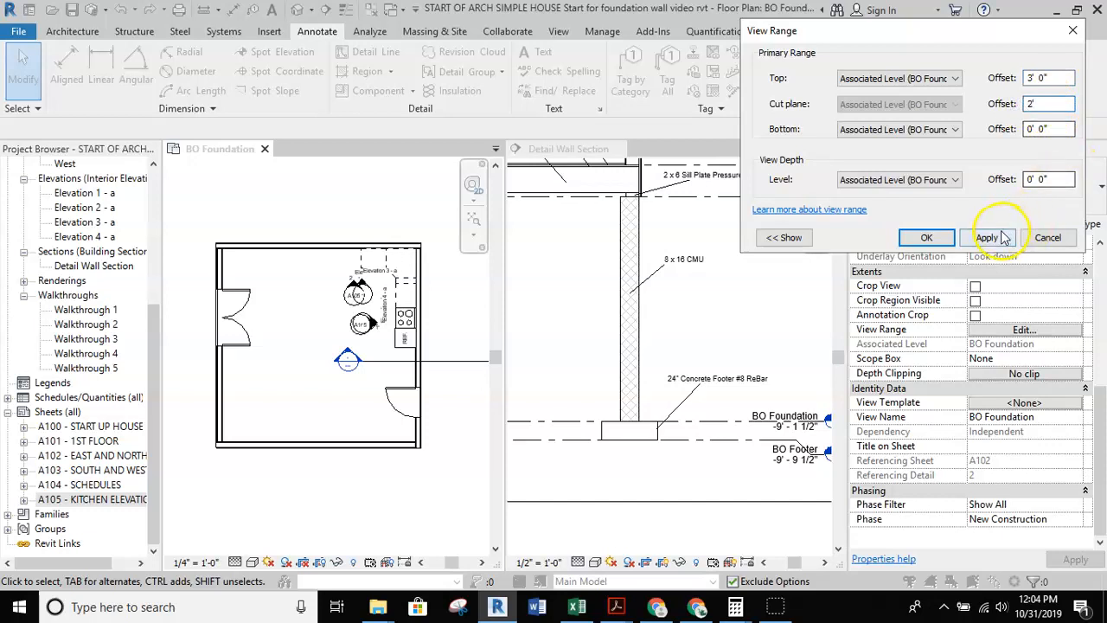
{"action": "left_click", "coordinate": [988, 238]}
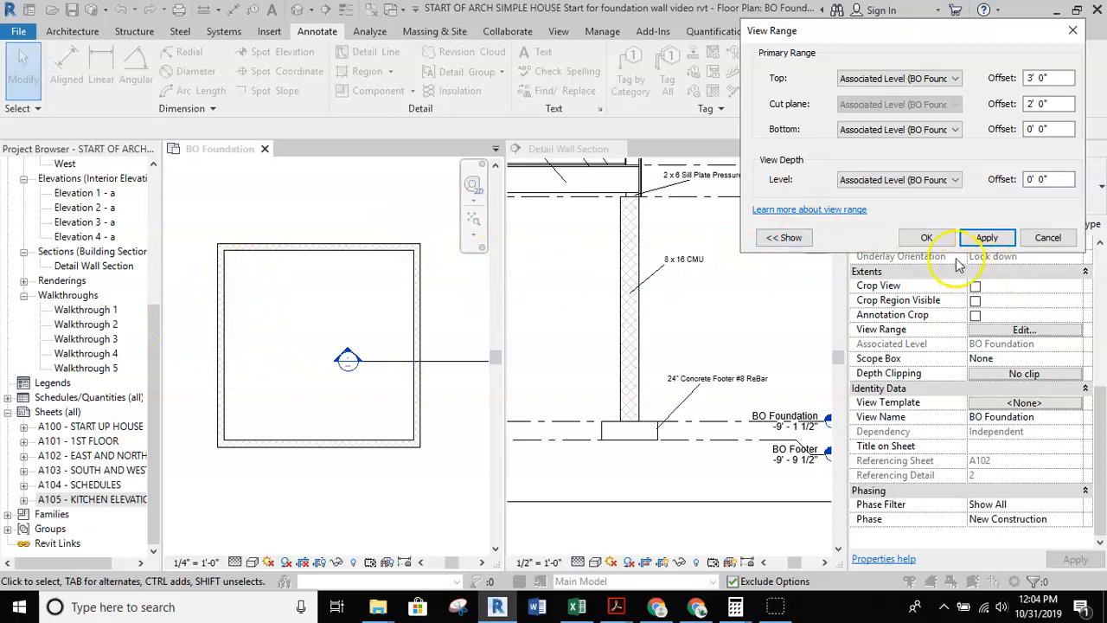
{"action": "left_click", "coordinate": [926, 237]}
{"action": "scroll", "coordinate": [324, 249], "scroll_direction": "up", "scroll_amount": 4}
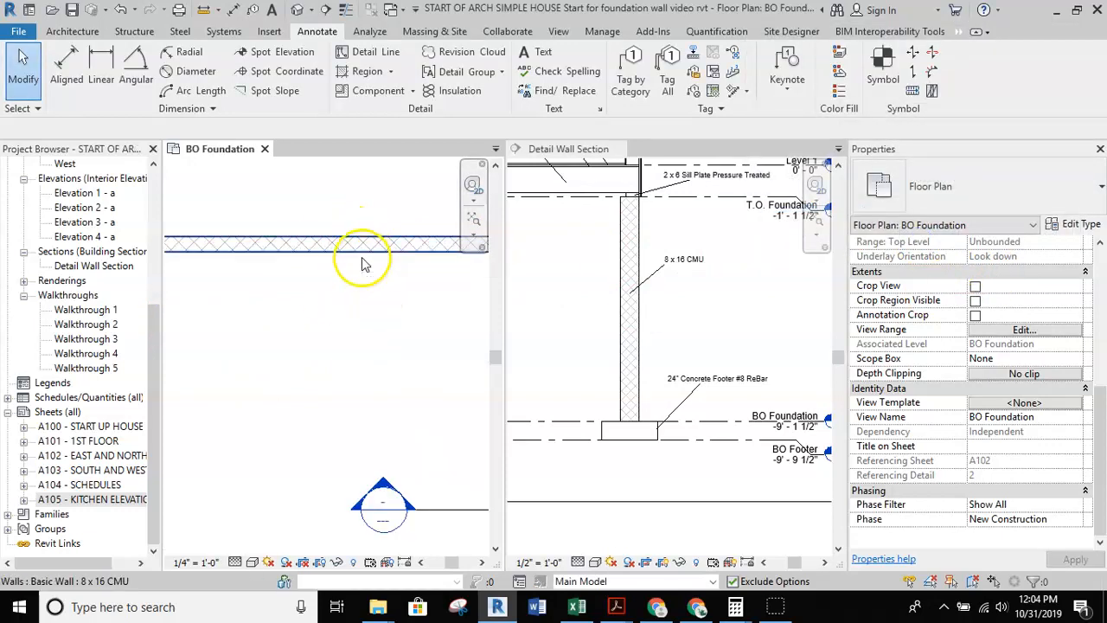
{"action": "scroll", "coordinate": [357, 292], "scroll_direction": "down", "scroll_amount": 4}
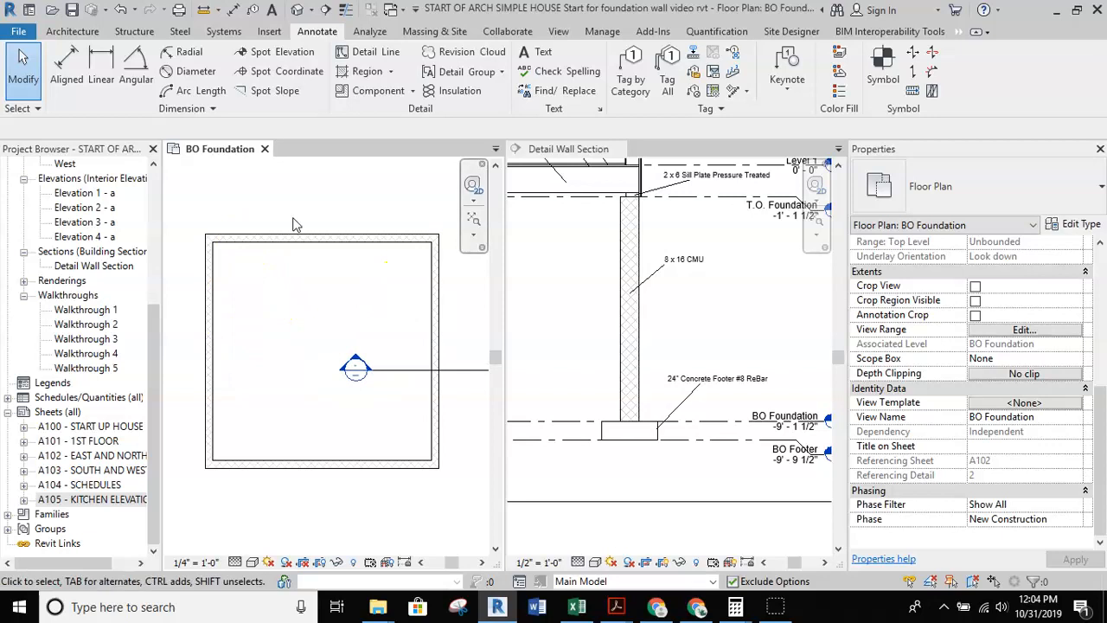
- Start an architectural floor sketch in the BO Foundation plan using the Generic - 12" floor type
{"action": "left_click", "coordinate": [66, 36]}
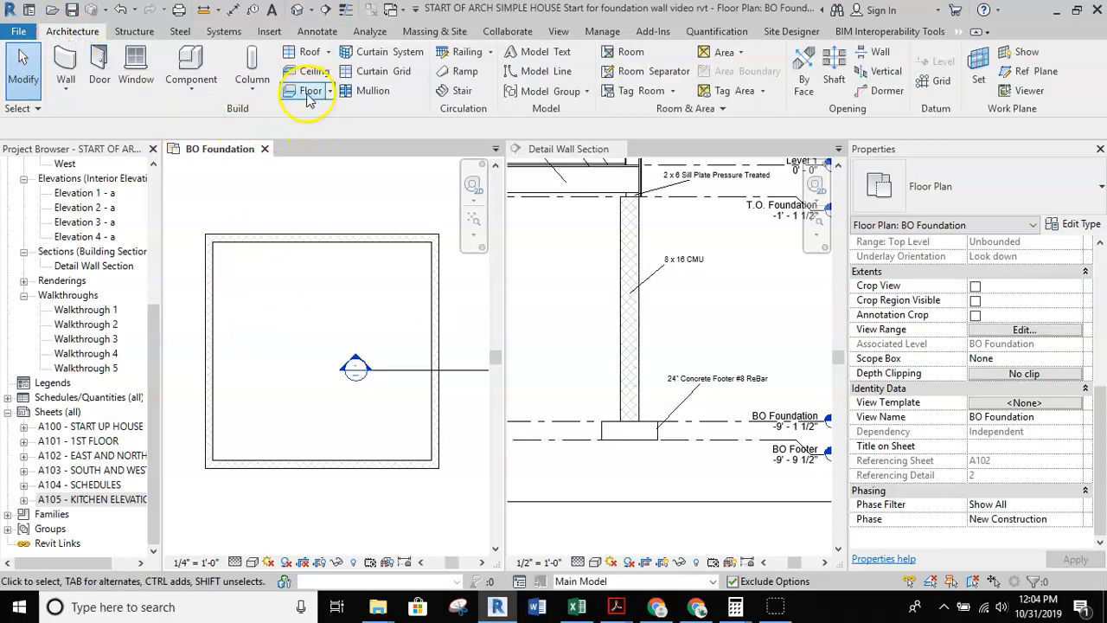
{"action": "left_click", "coordinate": [310, 90]}
{"action": "left_click", "coordinate": [903, 214]}
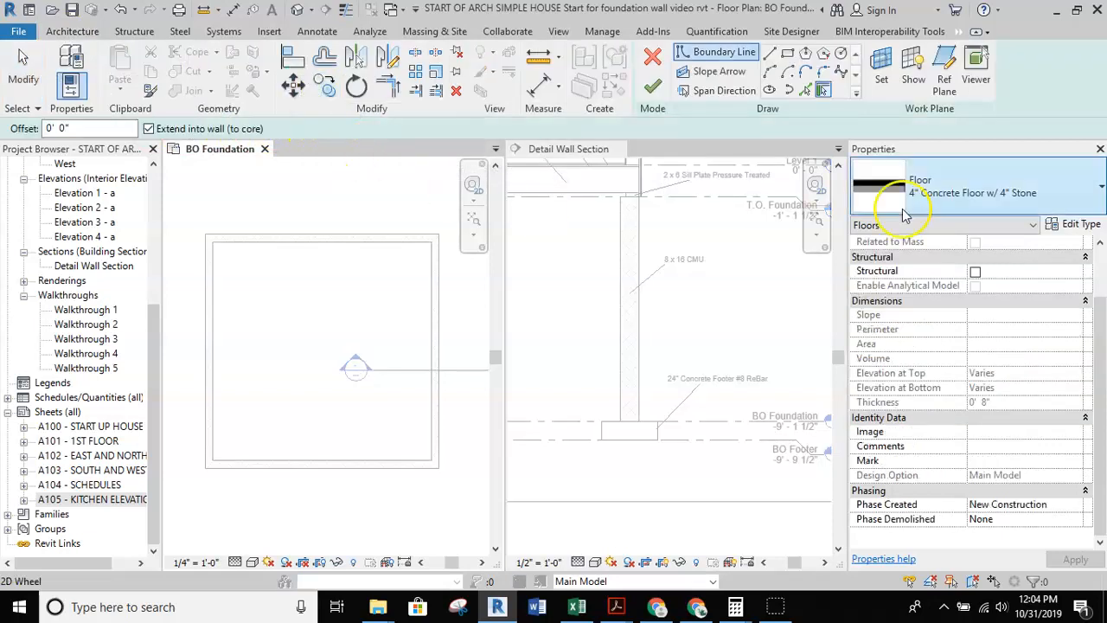
{"action": "left_click", "coordinate": [1046, 194]}
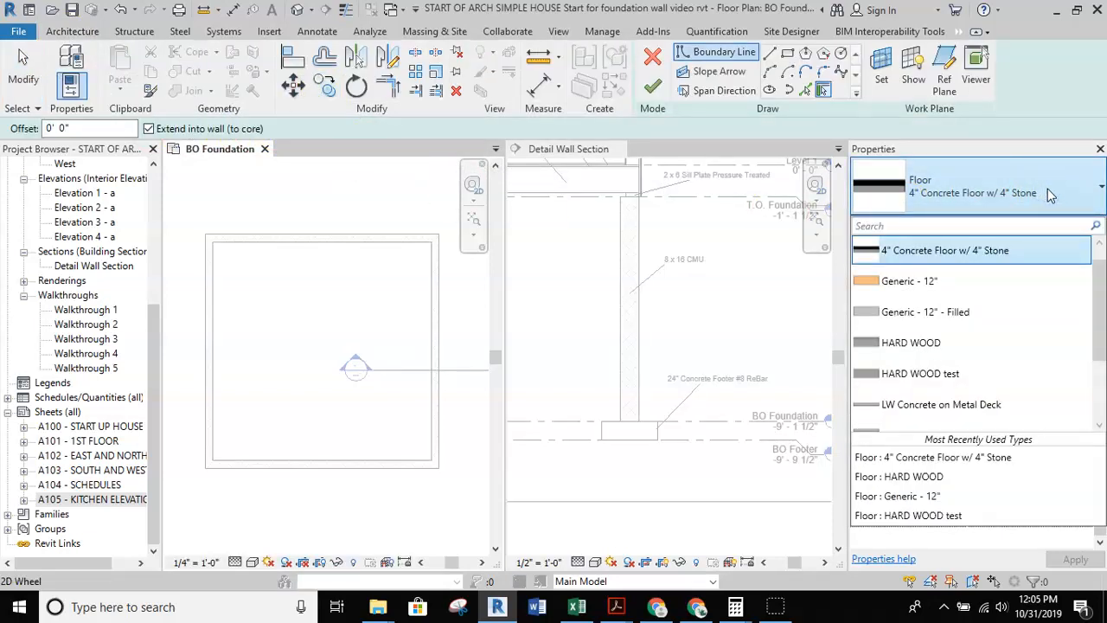
{"action": "left_click", "coordinate": [975, 250]}
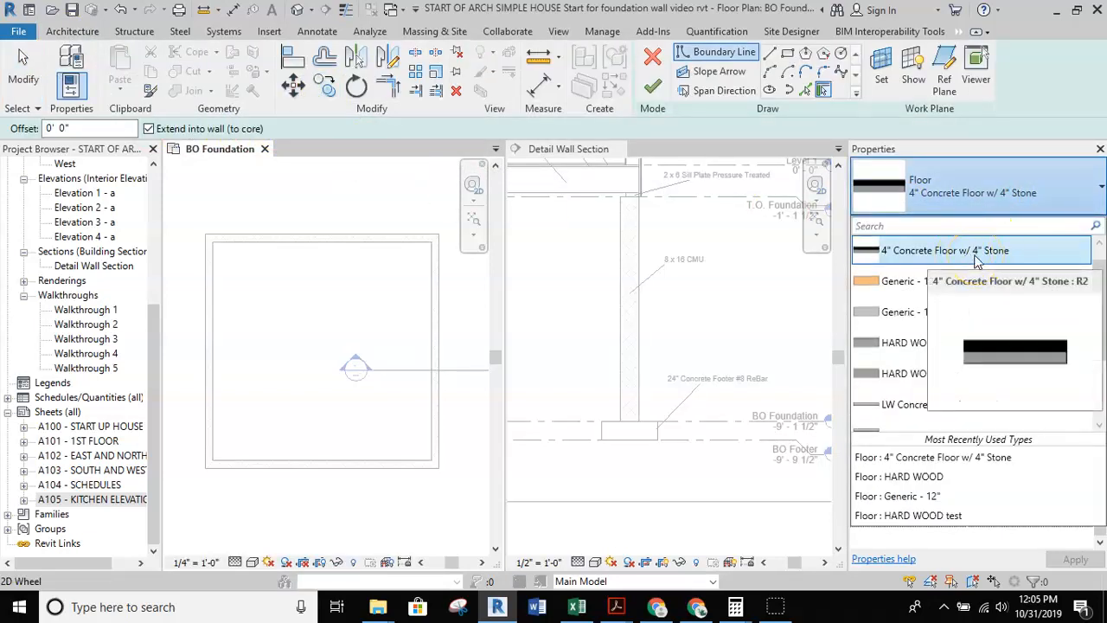
{"action": "scroll", "coordinate": [1006, 346], "scroll_direction": "down", "scroll_amount": 3}
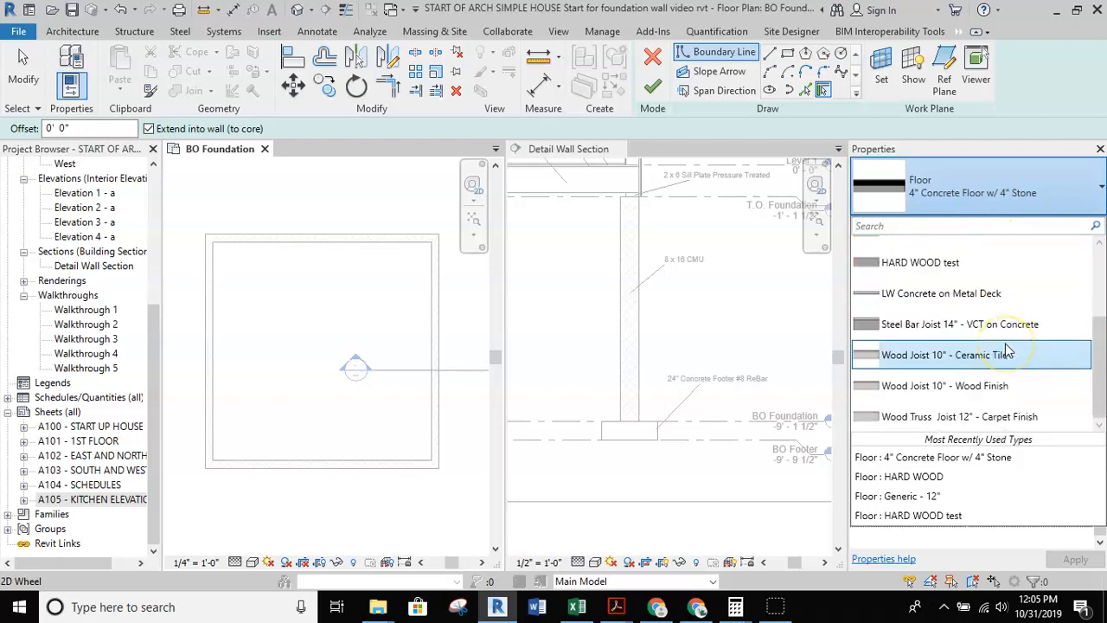
{"action": "scroll", "coordinate": [986, 312], "scroll_direction": "up", "scroll_amount": 3}
{"action": "left_click", "coordinate": [934, 289]}
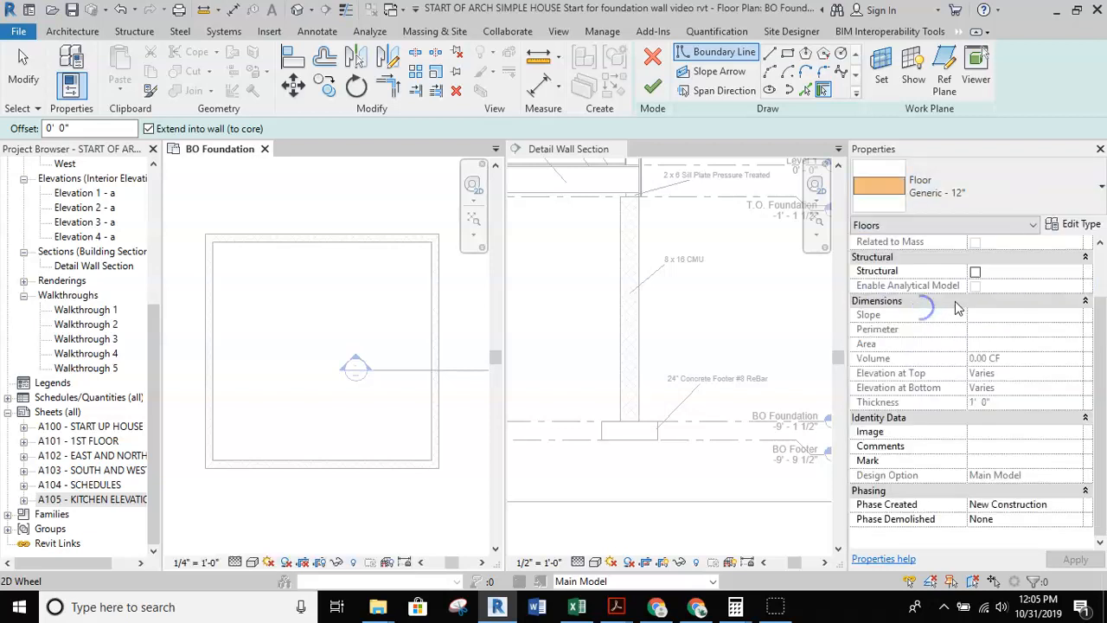
- Duplicate the Generic - 12" floor type under the name 4" Concrete Slab with 6" wire mesh
{"action": "left_click", "coordinate": [1081, 224]}
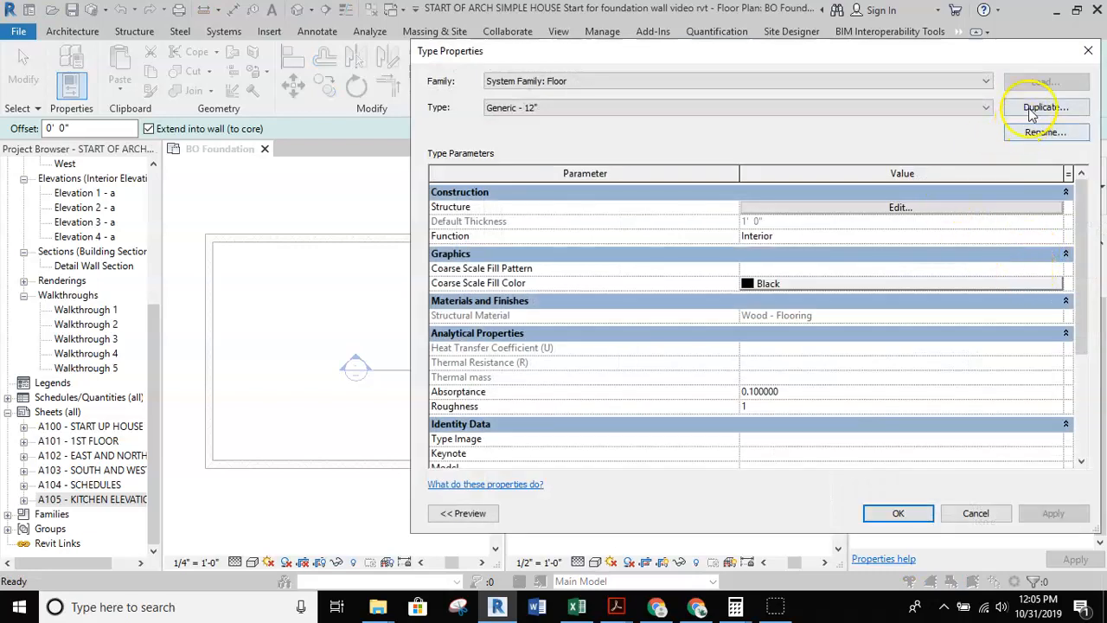
{"action": "left_click", "coordinate": [1038, 107]}
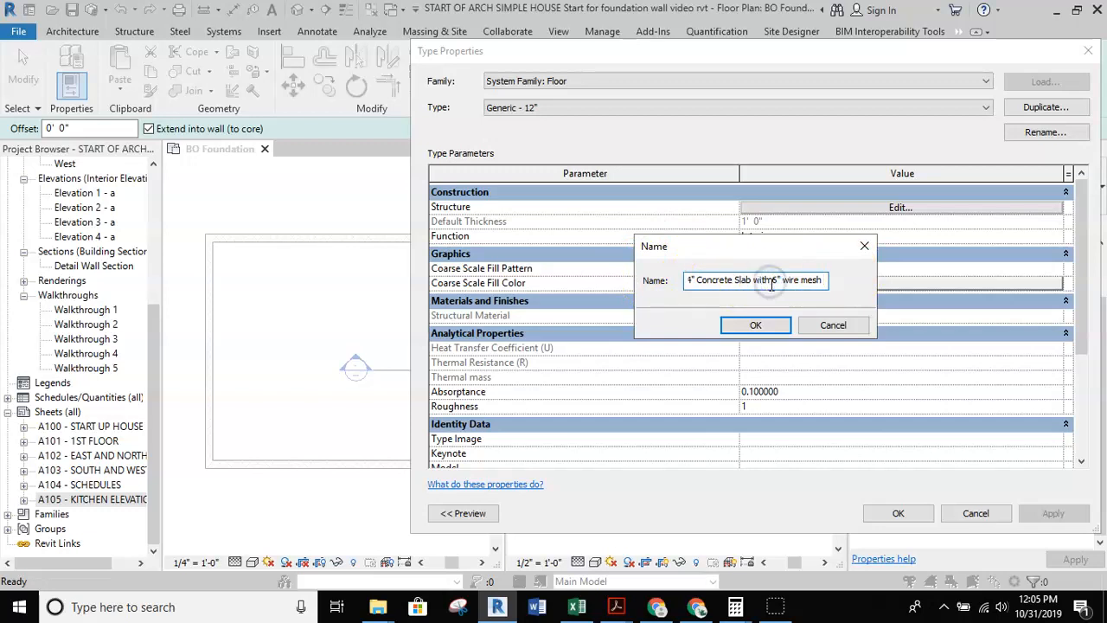
{"action": "left_click", "coordinate": [758, 323]}
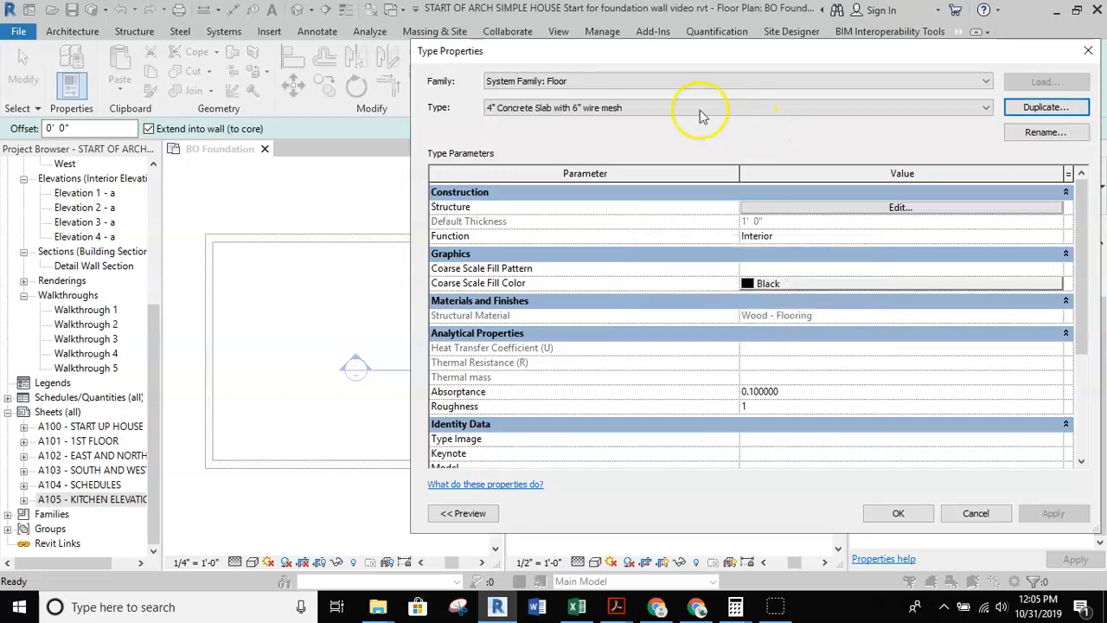
- In the new floor type's structure, search materials for concrete and choose 4" Concrete with wire mesh for the structure layer
{"action": "left_click", "coordinate": [898, 212]}
{"action": "left_click", "coordinate": [671, 205]}
{"action": "left_click", "coordinate": [707, 206]}
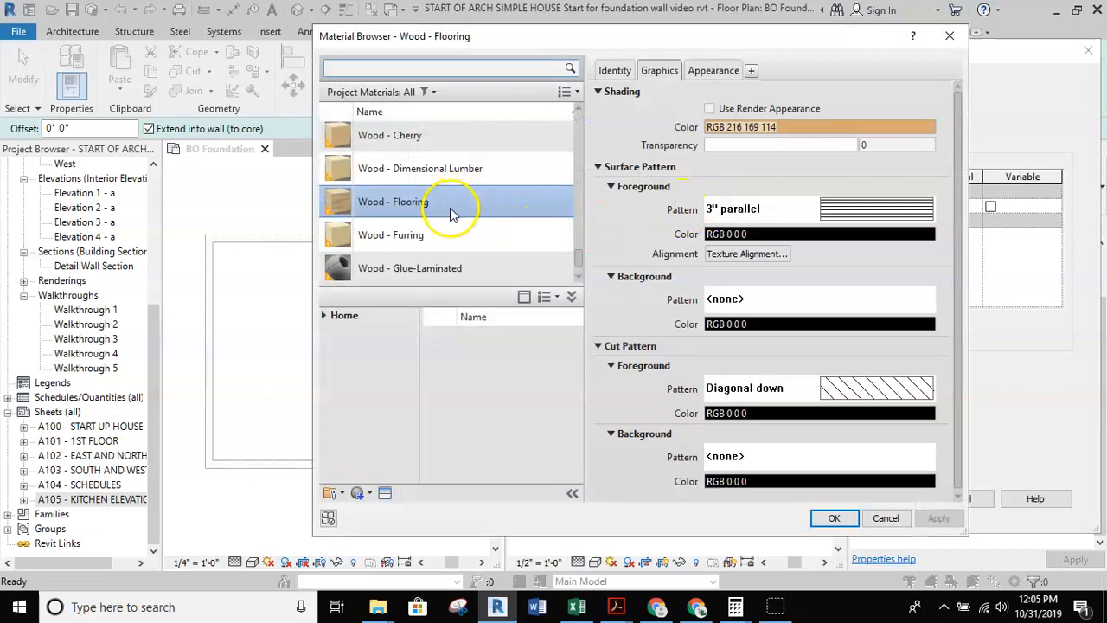
{"action": "left_click", "coordinate": [411, 69]}
{"action": "type", "text": "concrete"}
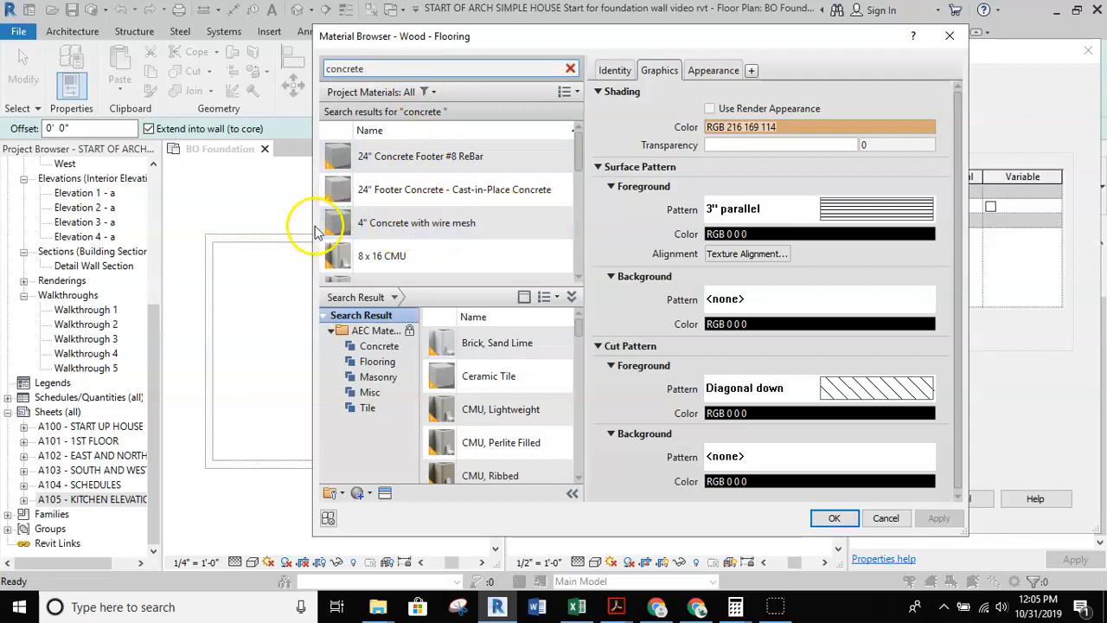
{"action": "left_click", "coordinate": [451, 225]}
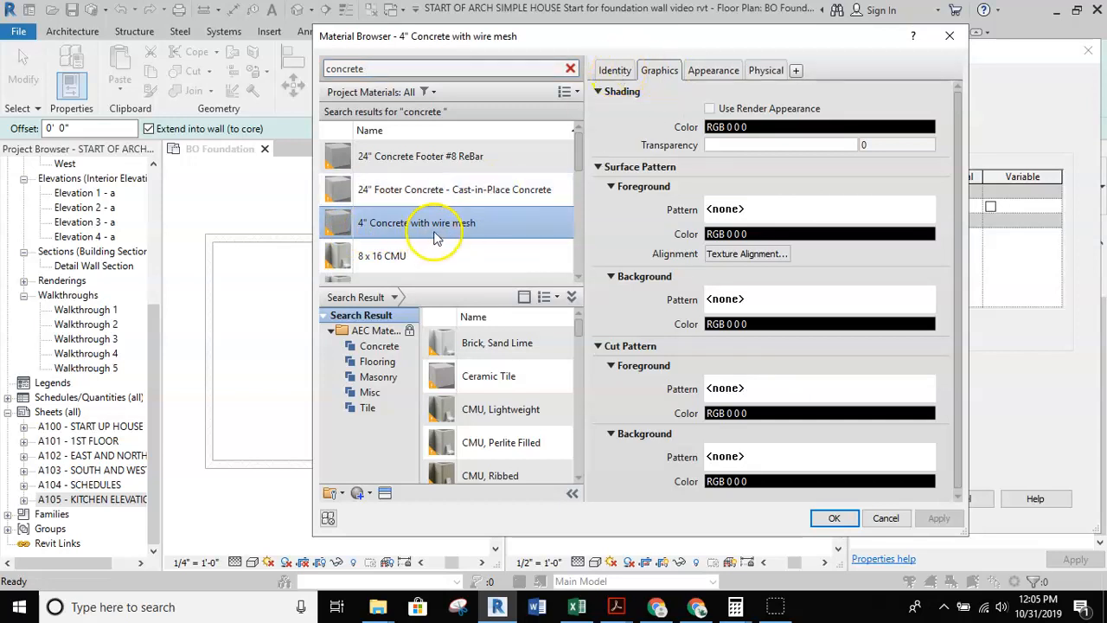
- Rename the material 4" Concrete with 6" wire mesh, add 6" before "wire mesh" in its description, and apply it to the layer
{"action": "left_click", "coordinate": [614, 72]}
{"action": "left_click", "coordinate": [733, 97]}
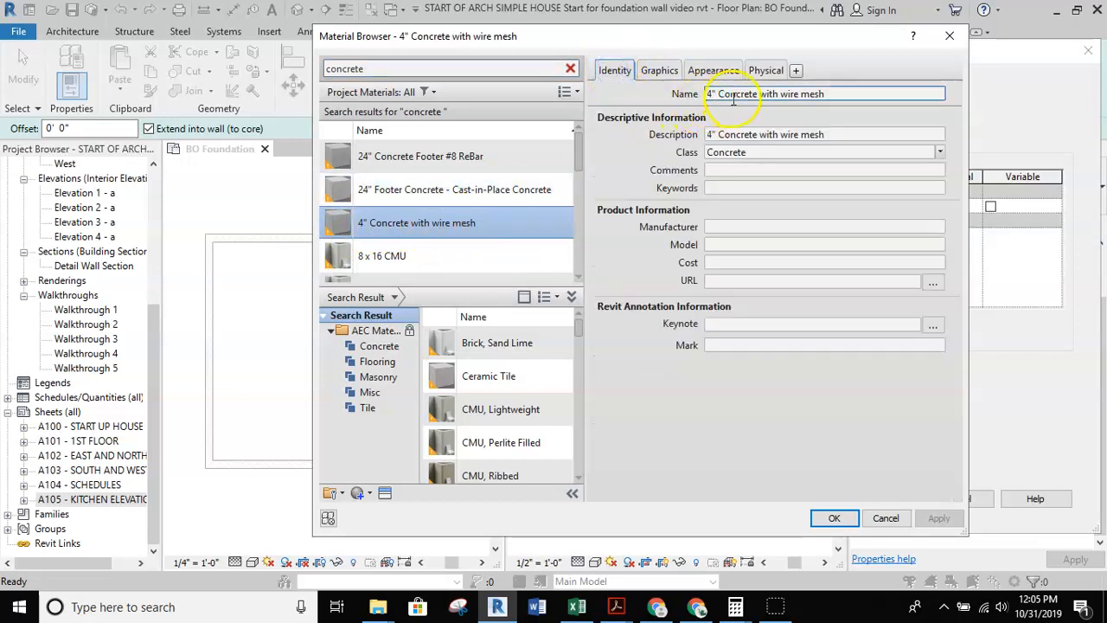
{"action": "key", "text": "shift+Home"}
{"action": "left_click", "coordinate": [784, 93]}
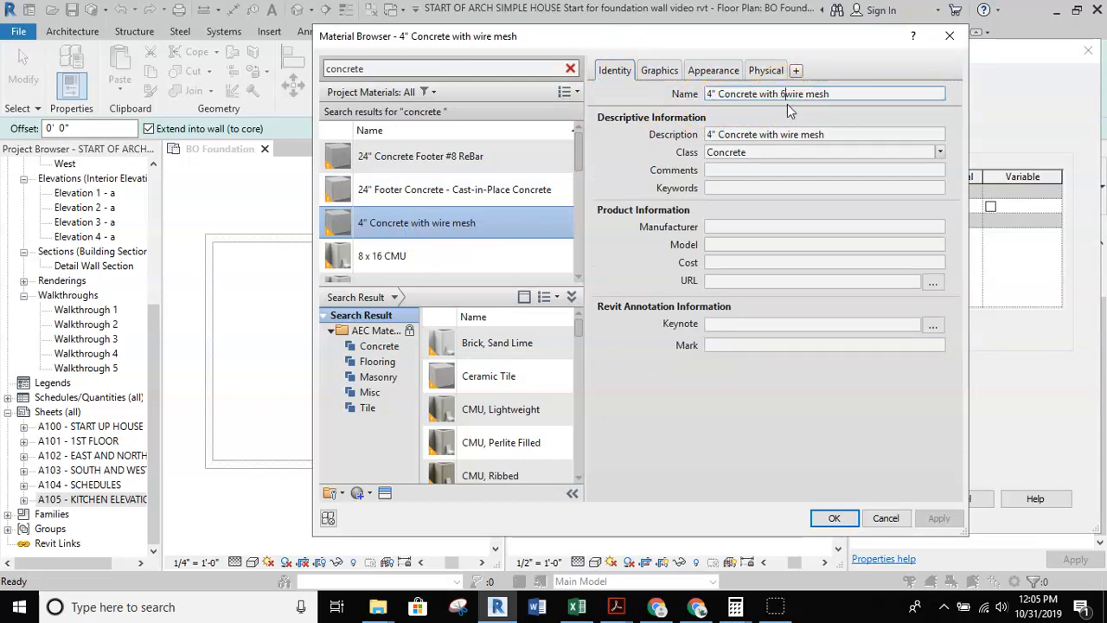
{"action": "left_click", "coordinate": [789, 134]}
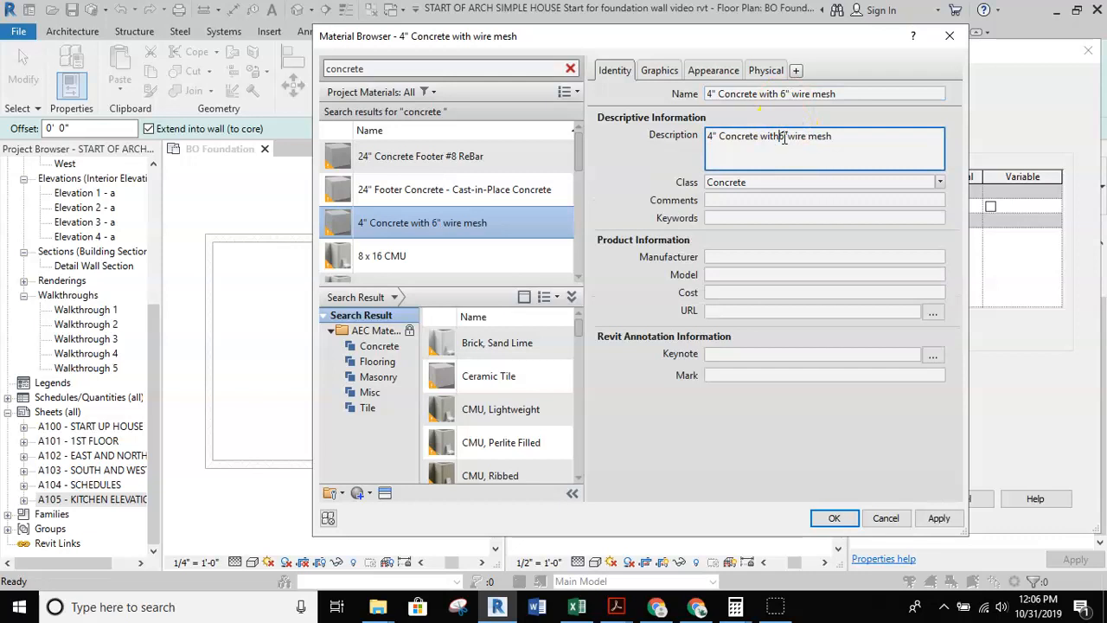
{"action": "left_click", "coordinate": [785, 92]}
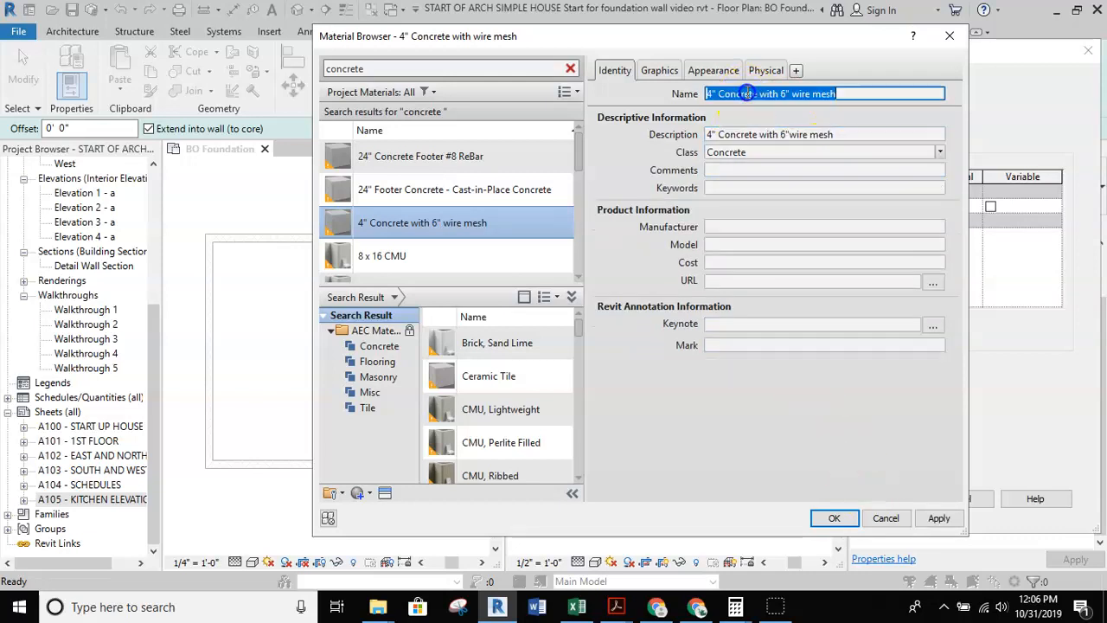
{"action": "left_click", "coordinate": [939, 518]}
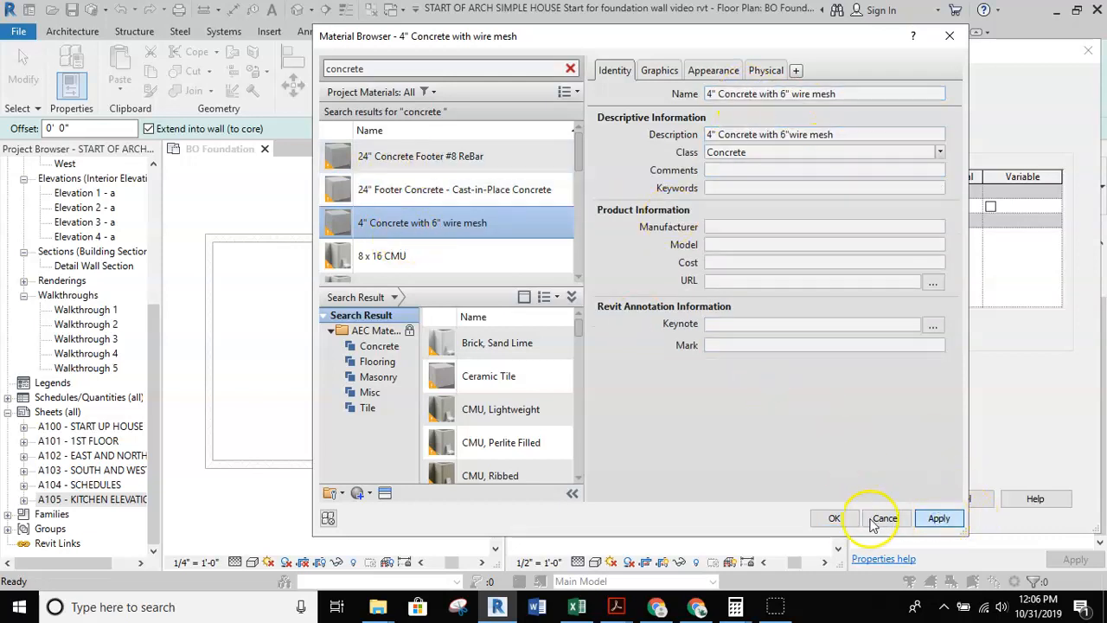
{"action": "left_click", "coordinate": [829, 518]}
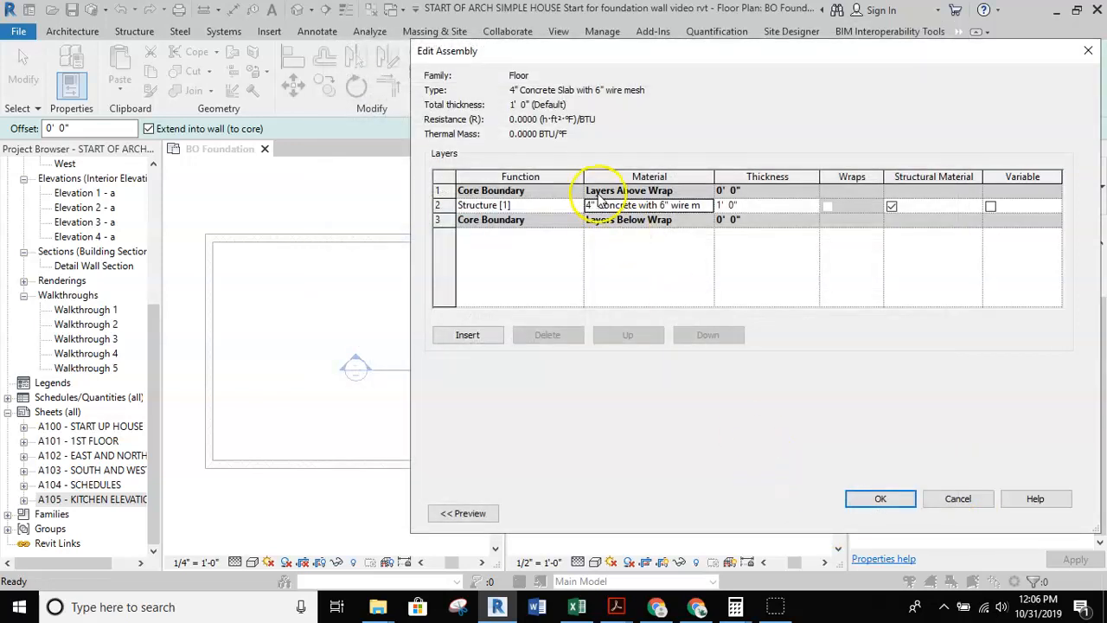
- Set the concrete structure layer's thickness to 4" and insert a new layer directly beneath it
{"action": "left_click", "coordinate": [756, 204]}
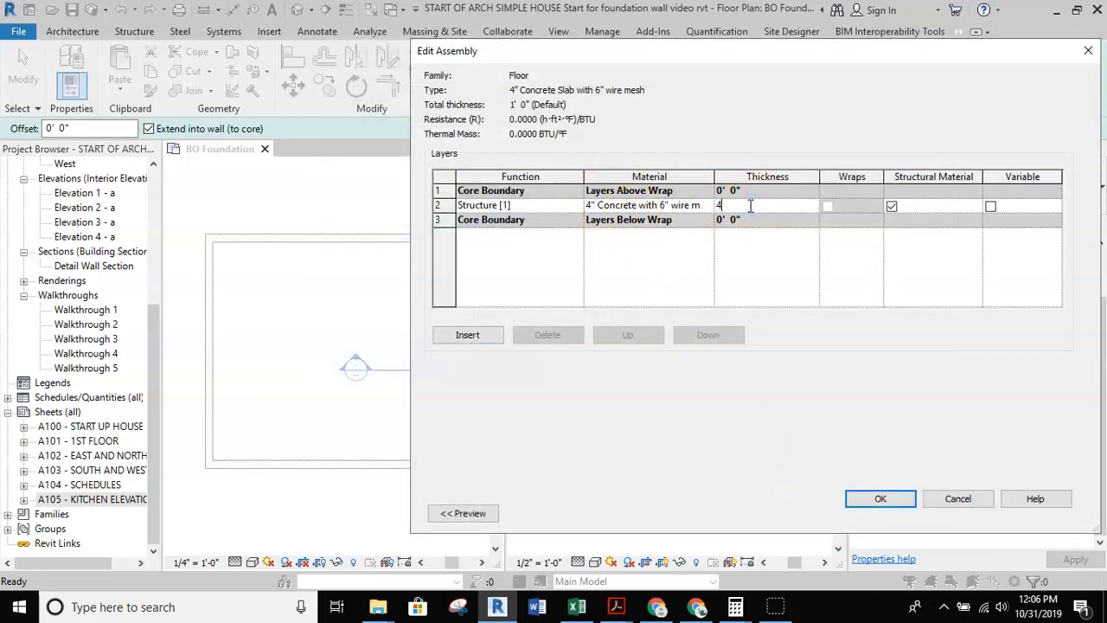
{"action": "left_click", "coordinate": [439, 220]}
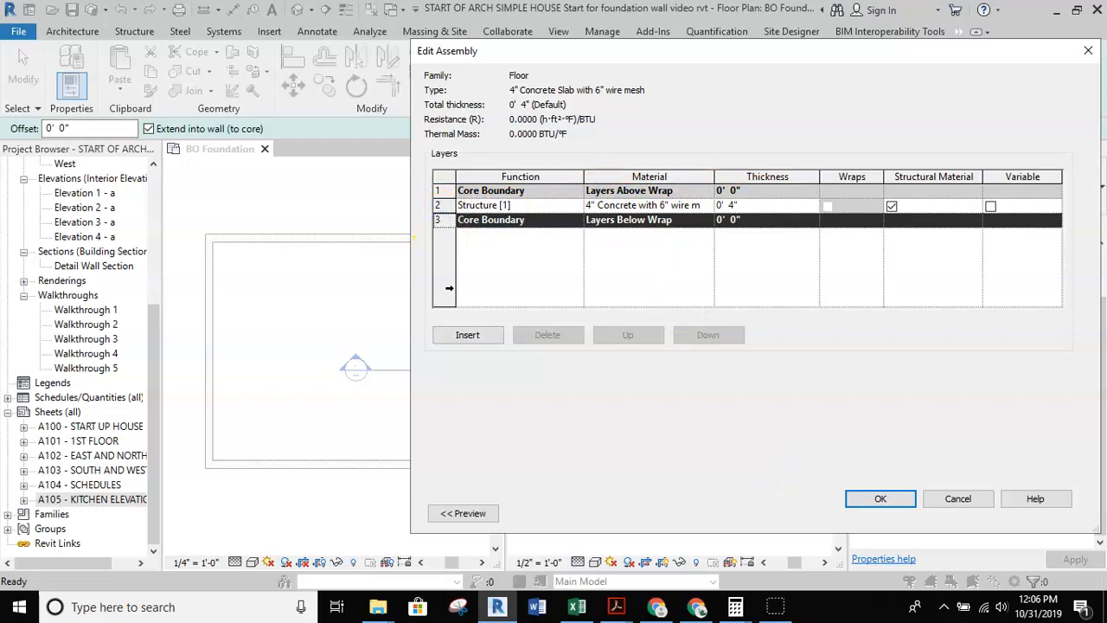
{"action": "left_click", "coordinate": [468, 335]}
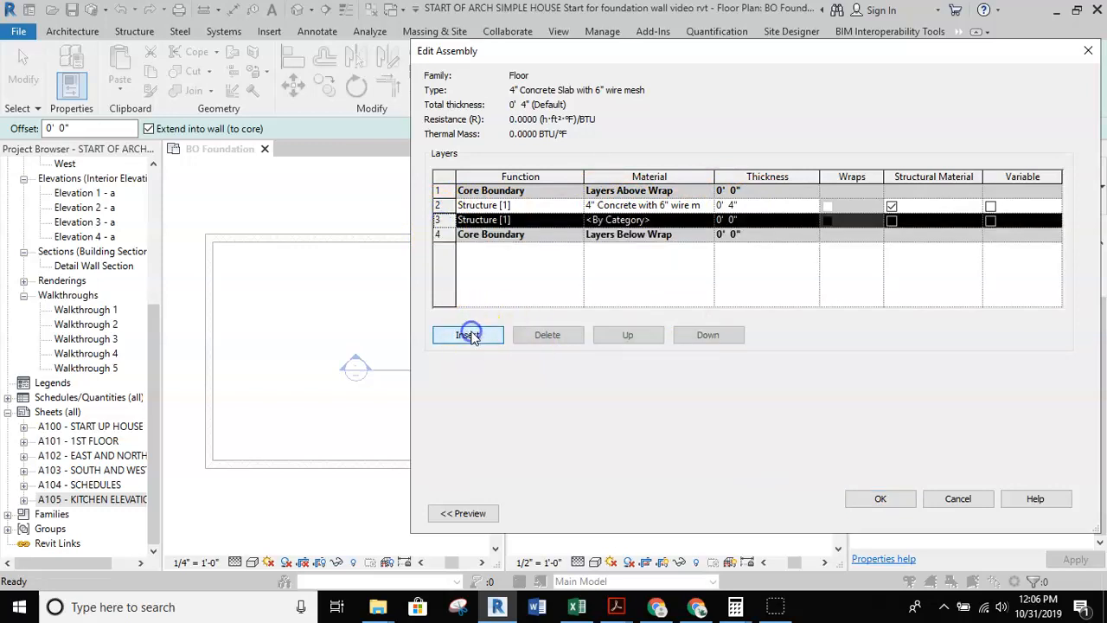
- For the new layer beneath the concrete, search the materials for stone, select 2b Stone Gravel and show its identity information
{"action": "left_click", "coordinate": [627, 221]}
{"action": "left_click", "coordinate": [707, 220]}
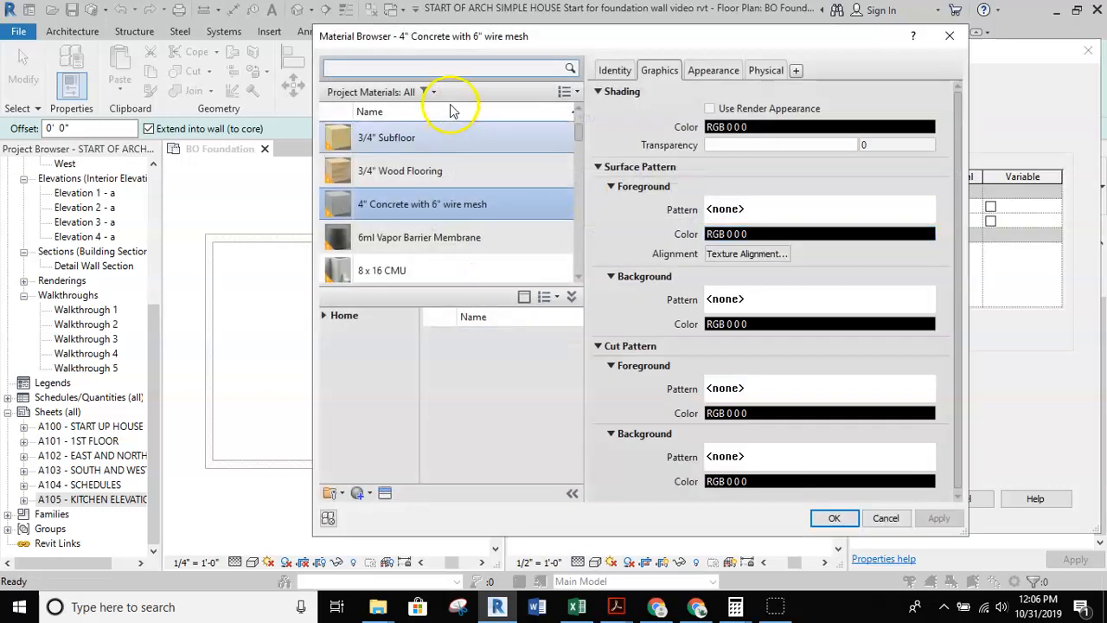
{"action": "left_click", "coordinate": [442, 71]}
{"action": "type", "text": "sto"}
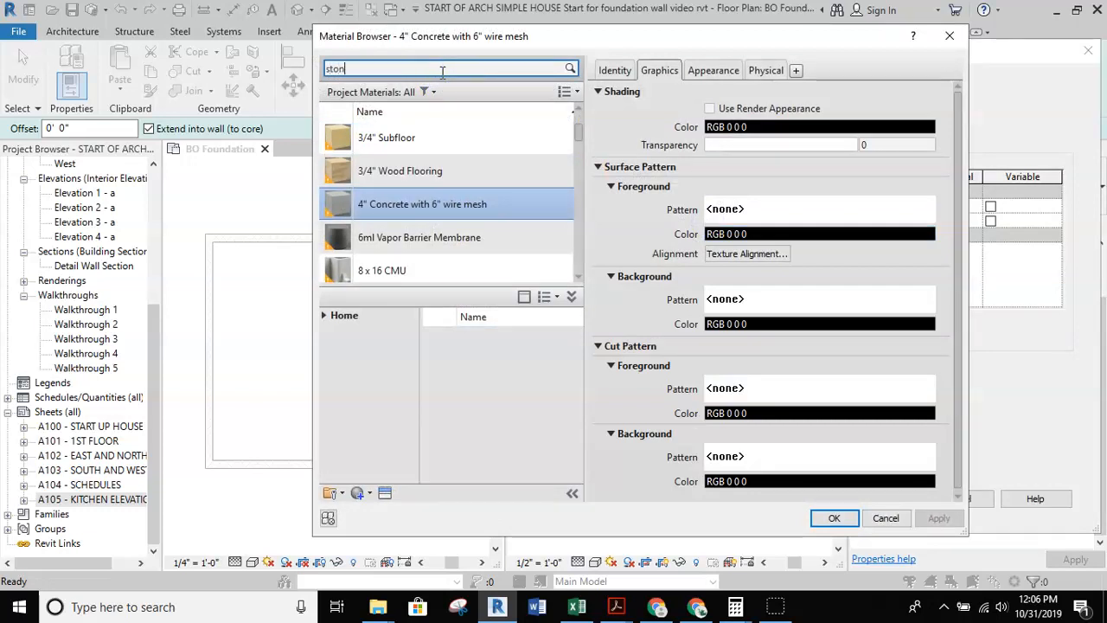
{"action": "type", "text": "ne"}
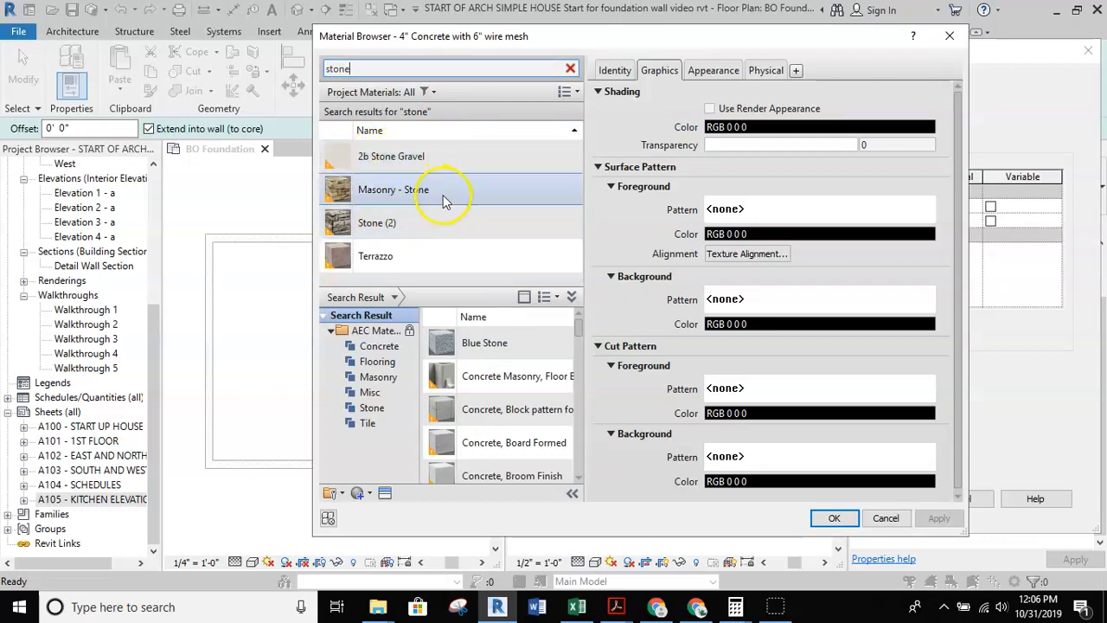
{"action": "left_click", "coordinate": [421, 158]}
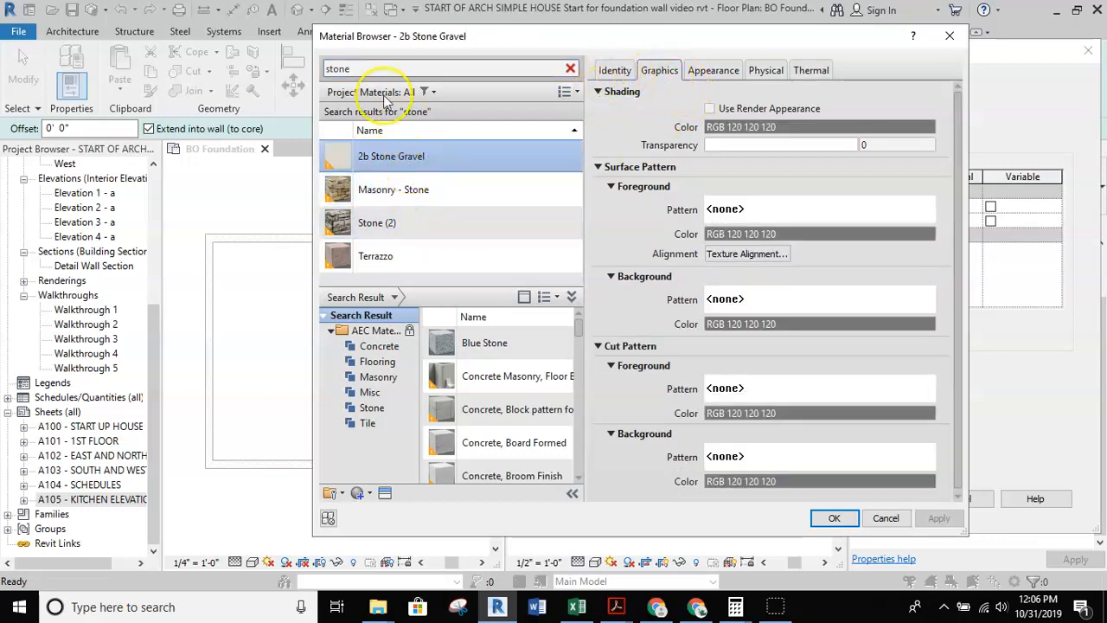
{"action": "left_click", "coordinate": [612, 72]}
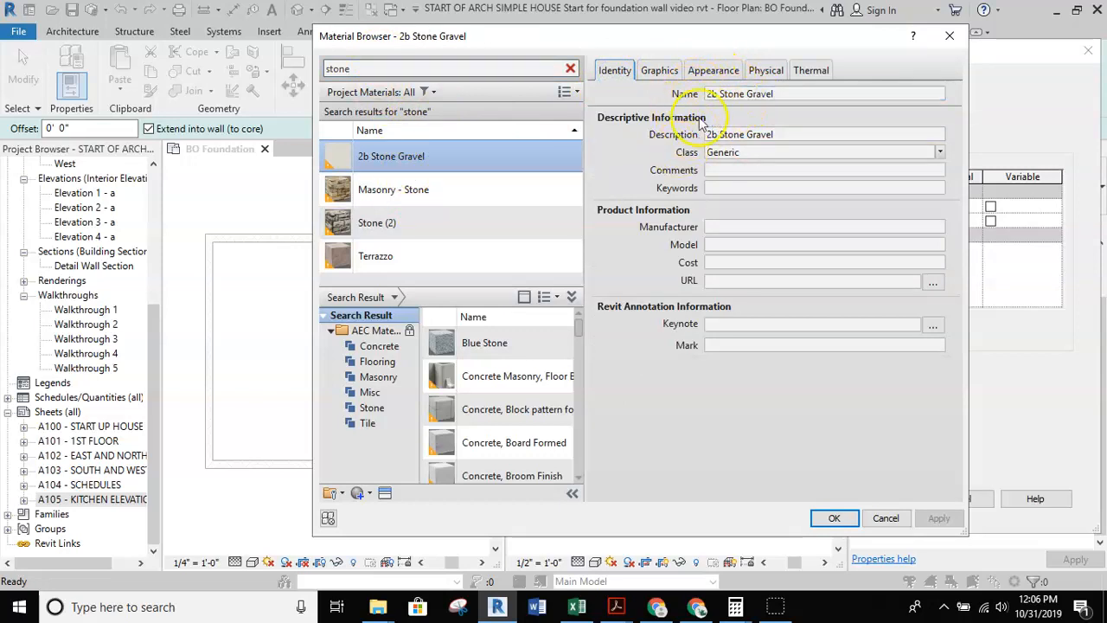
{"action": "mouse_move", "coordinate": [555, 333]}
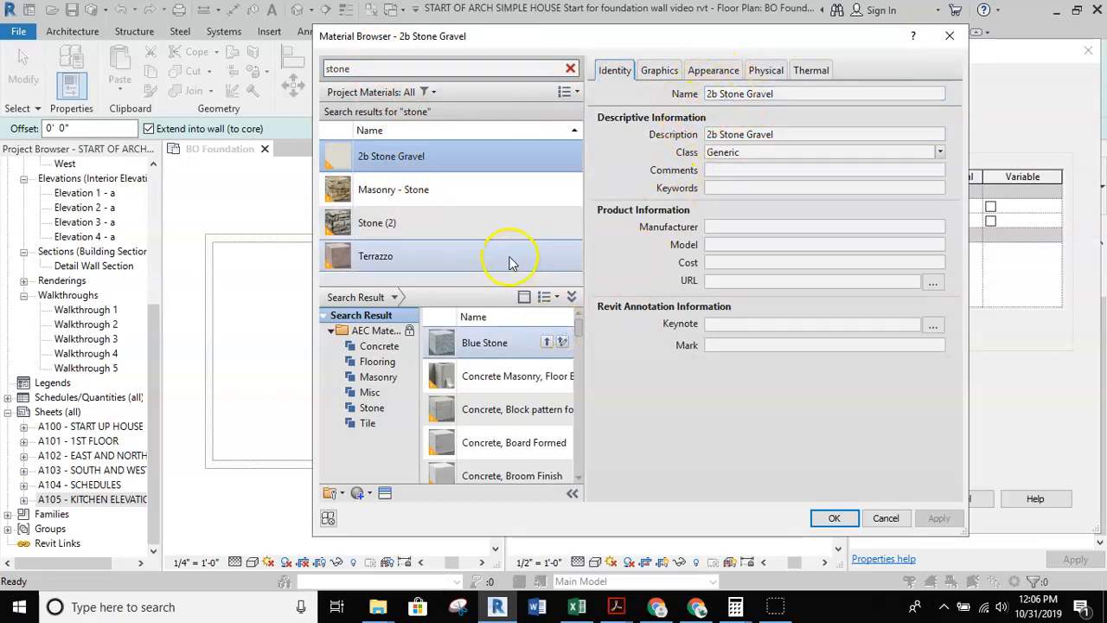
- Search the materials for gravel, add the library's Gravel material to the project and duplicate it
{"action": "left_click", "coordinate": [400, 68]}
{"action": "left_click_drag", "start_coordinate": [359, 68], "coordinate": [308, 67]}
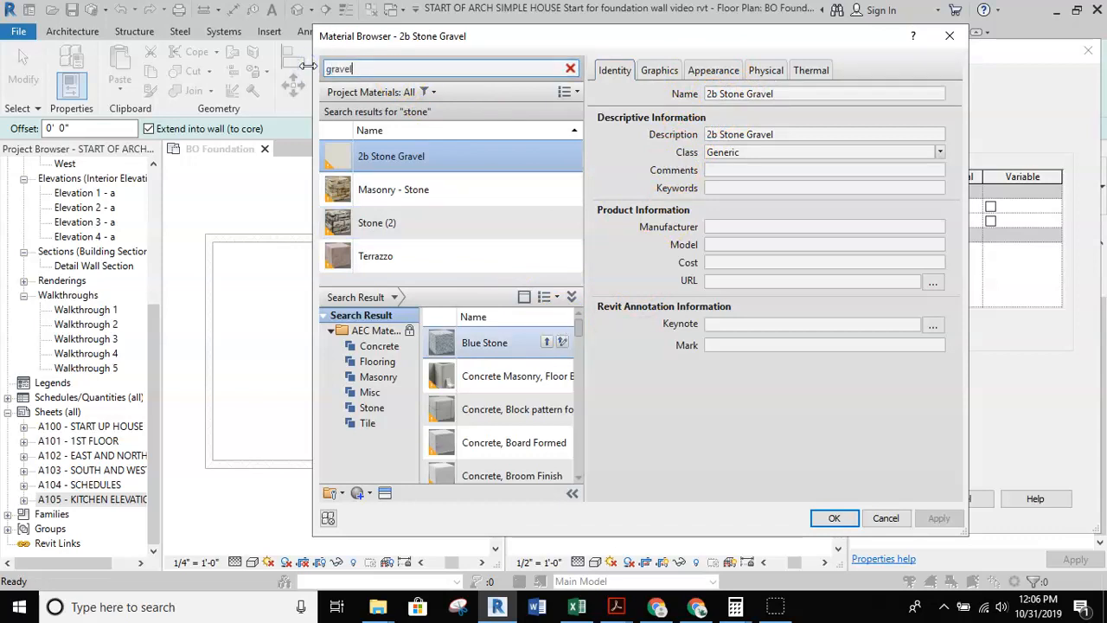
{"action": "left_click", "coordinate": [508, 344]}
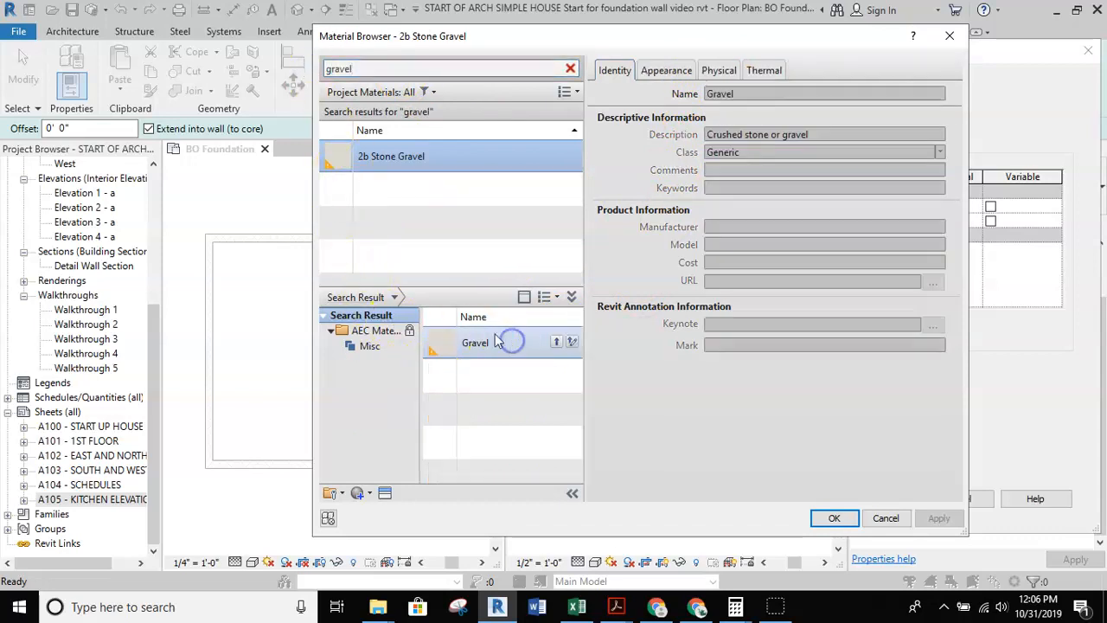
{"action": "left_click", "coordinate": [556, 343]}
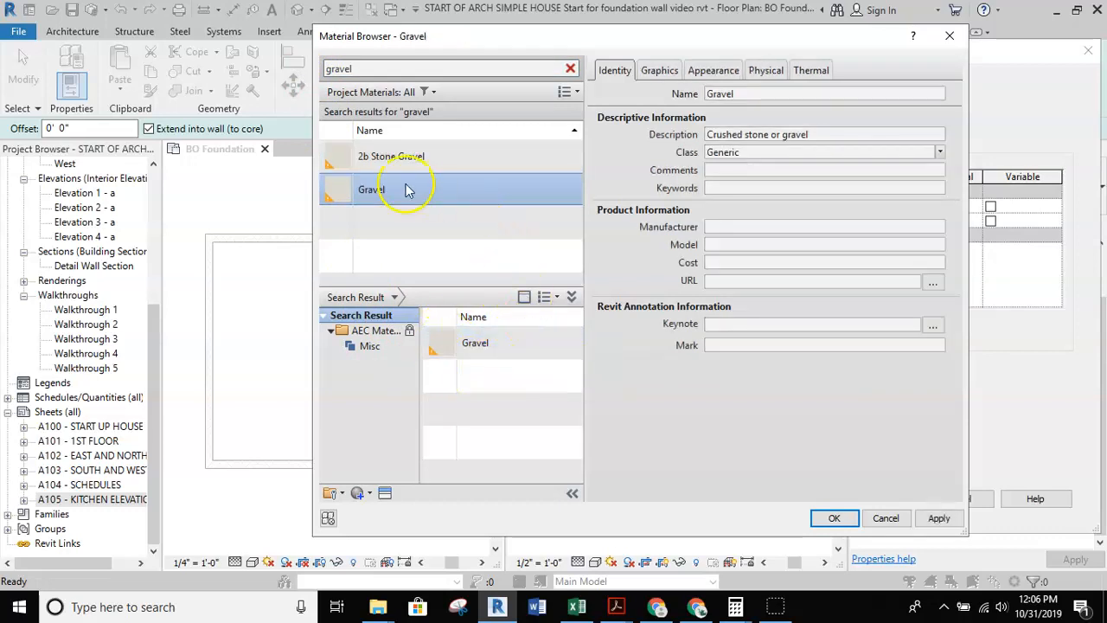
{"action": "left_click", "coordinate": [365, 193]}
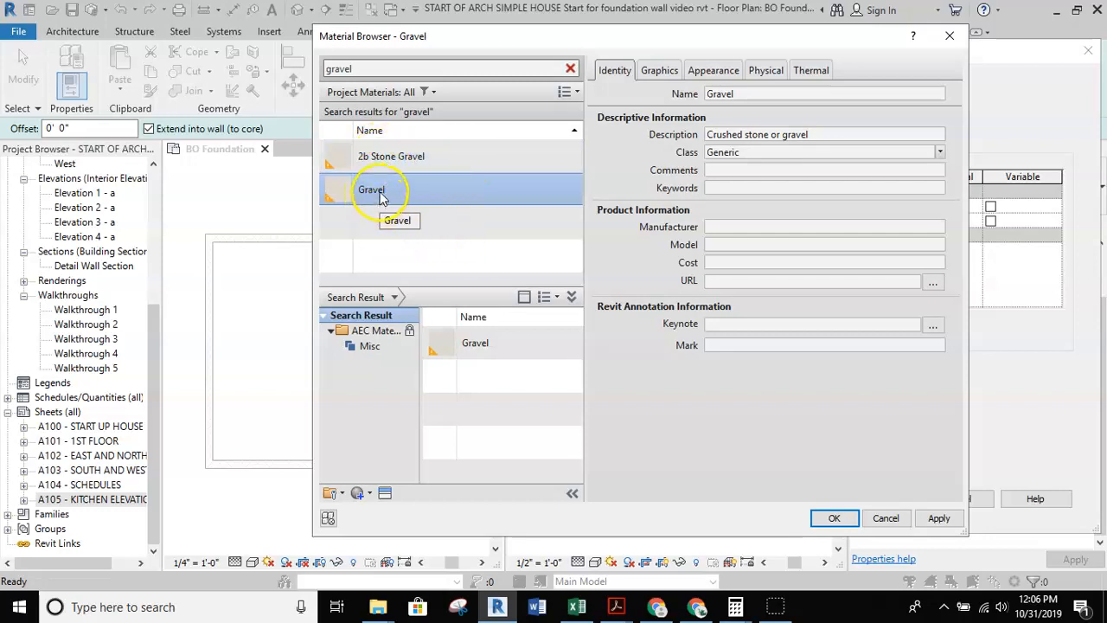
{"action": "left_click", "coordinate": [358, 493]}
{"action": "left_click", "coordinate": [380, 524]}
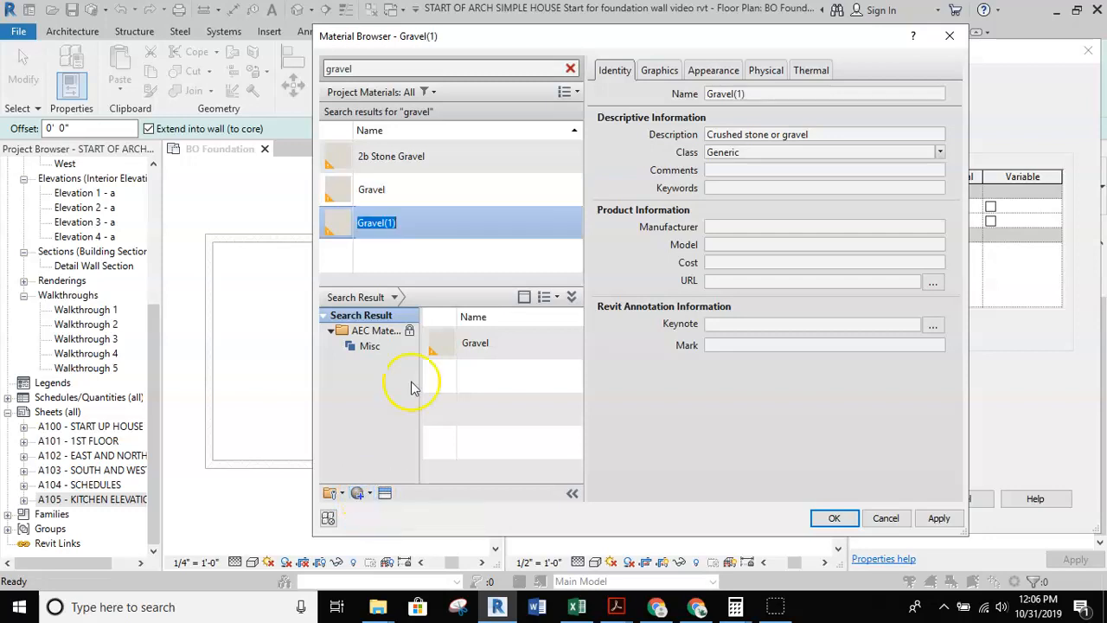
- Assign the 2b Stone Gravel material to the layer beneath the concrete and set its thickness to 4"
{"action": "left_click", "coordinate": [465, 156]}
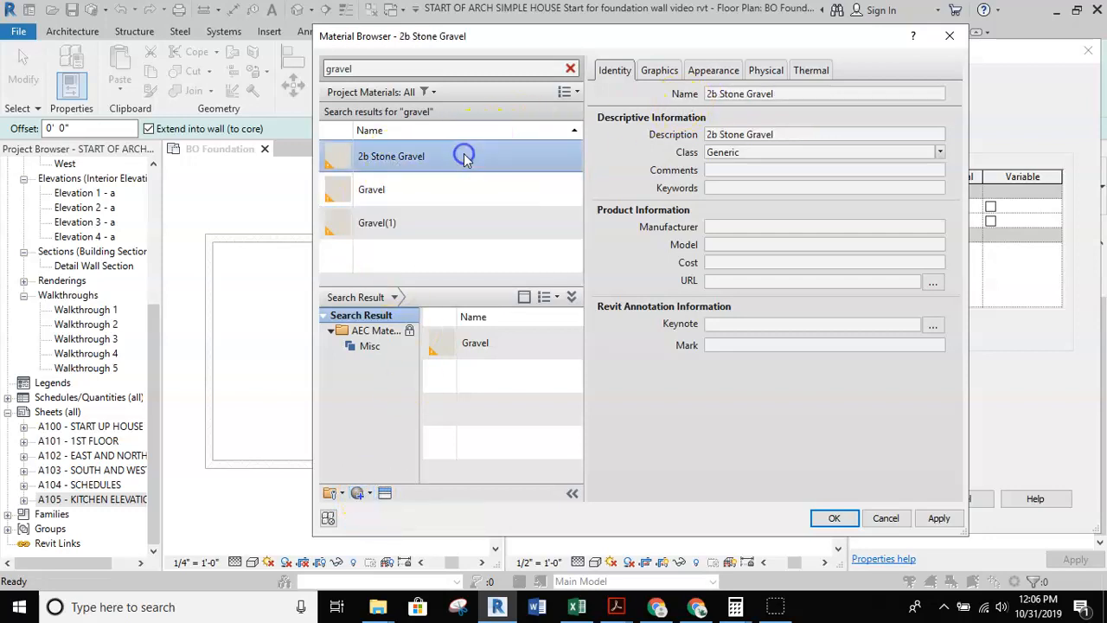
{"action": "triple_click", "coordinate": [766, 94]}
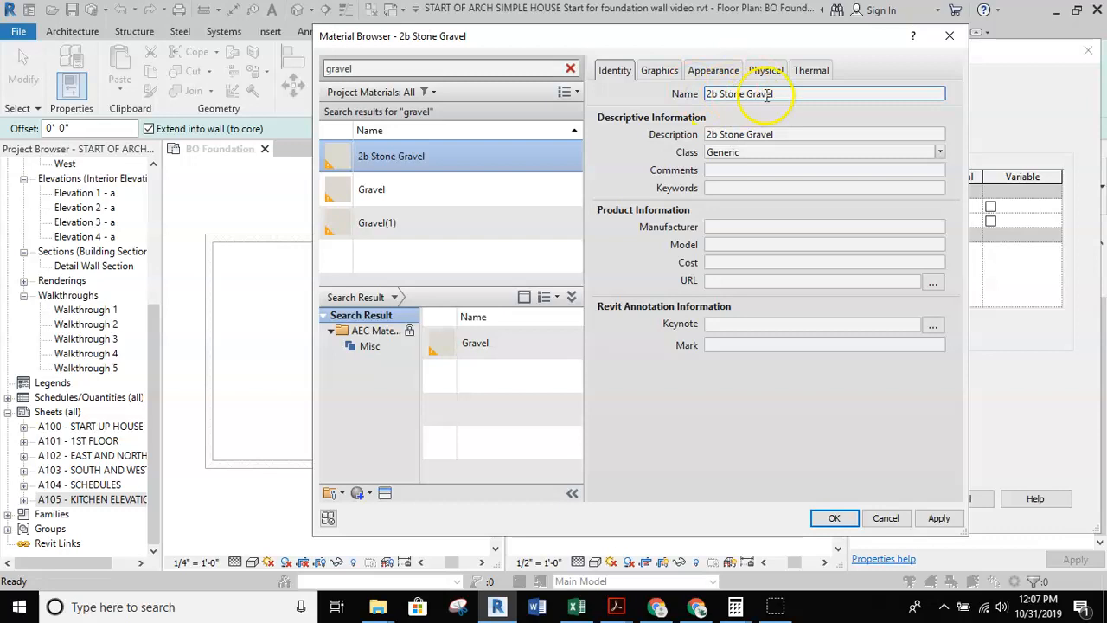
{"action": "left_click", "coordinate": [780, 132]}
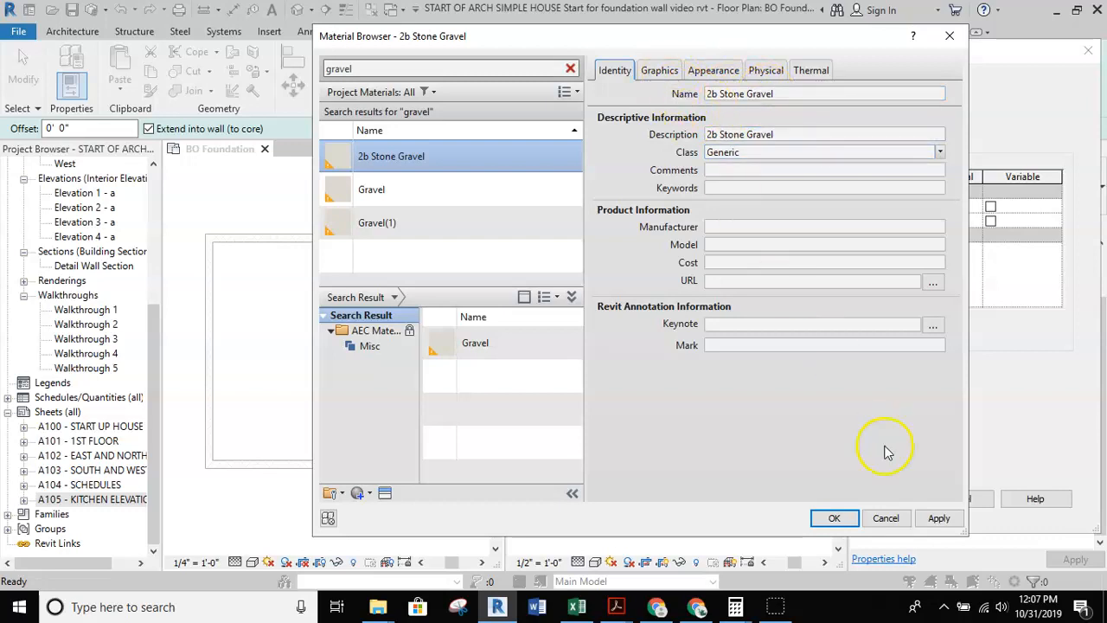
{"action": "left_click", "coordinate": [834, 518]}
{"action": "left_click", "coordinate": [742, 220]}
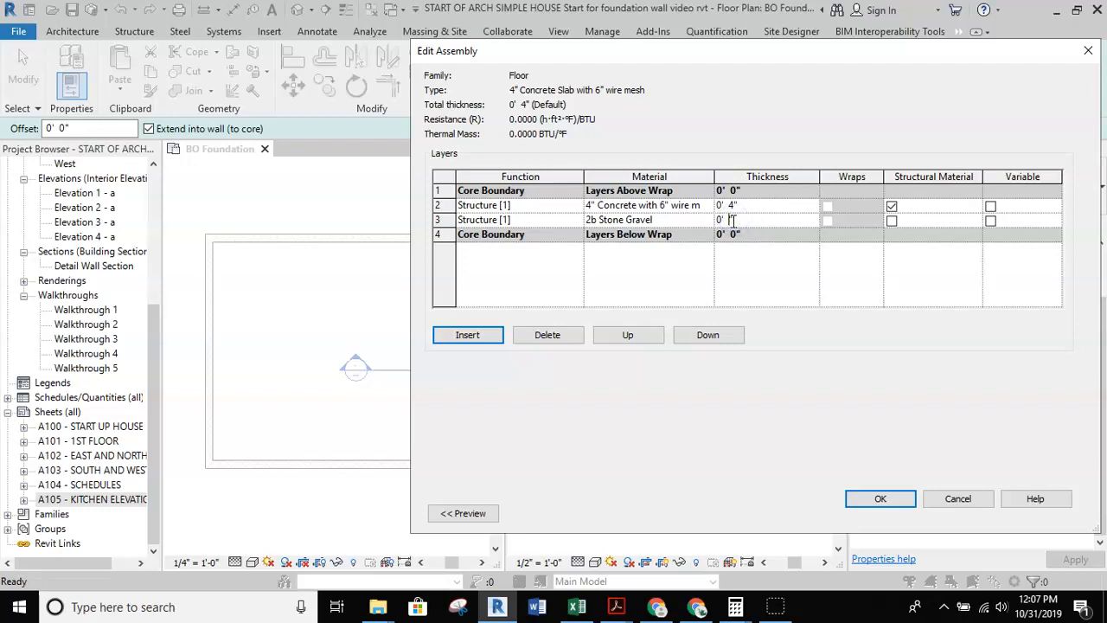
{"action": "left_click", "coordinate": [755, 220]}
- Insert a layer between the concrete and the gravel and set its function to Membrane Layer
{"action": "left_click", "coordinate": [467, 335]}
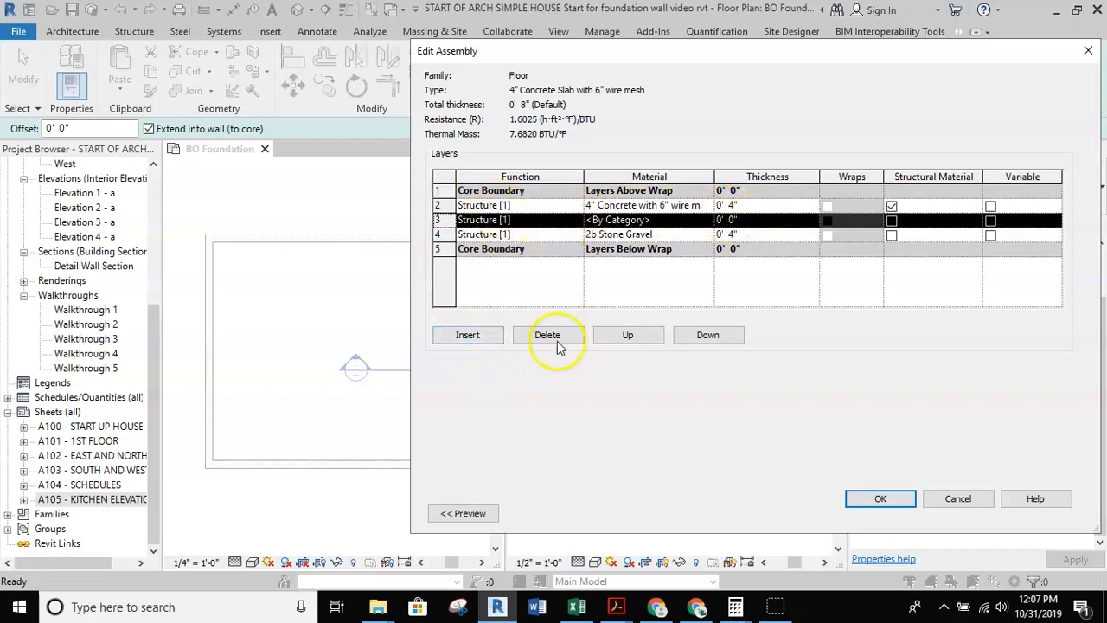
{"action": "left_click", "coordinate": [575, 220]}
{"action": "left_click", "coordinate": [575, 220]}
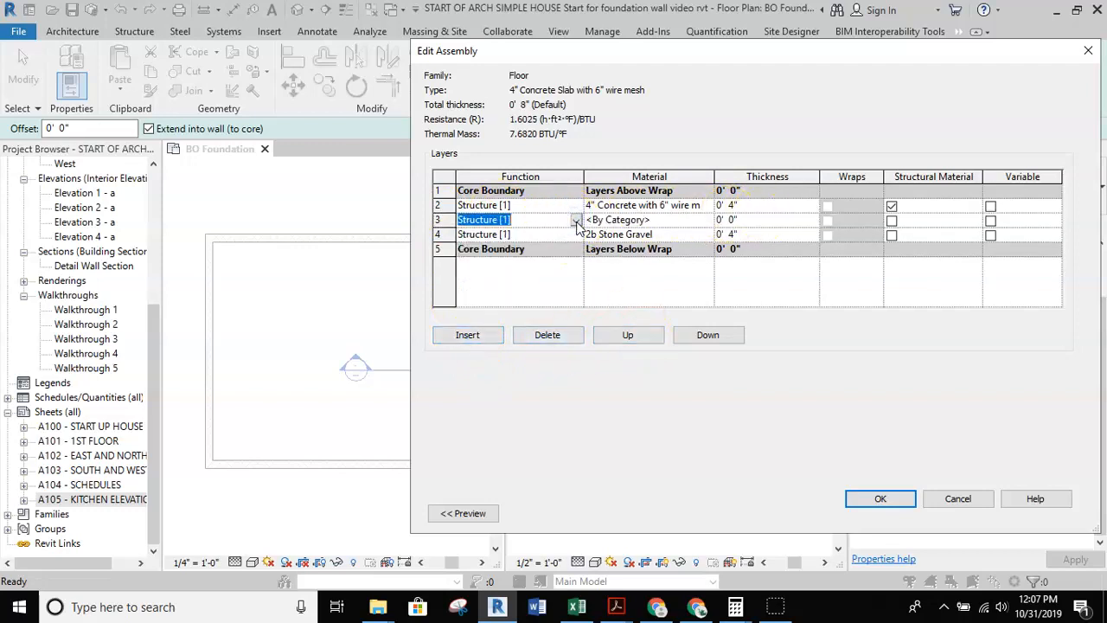
{"action": "left_click", "coordinate": [575, 220]}
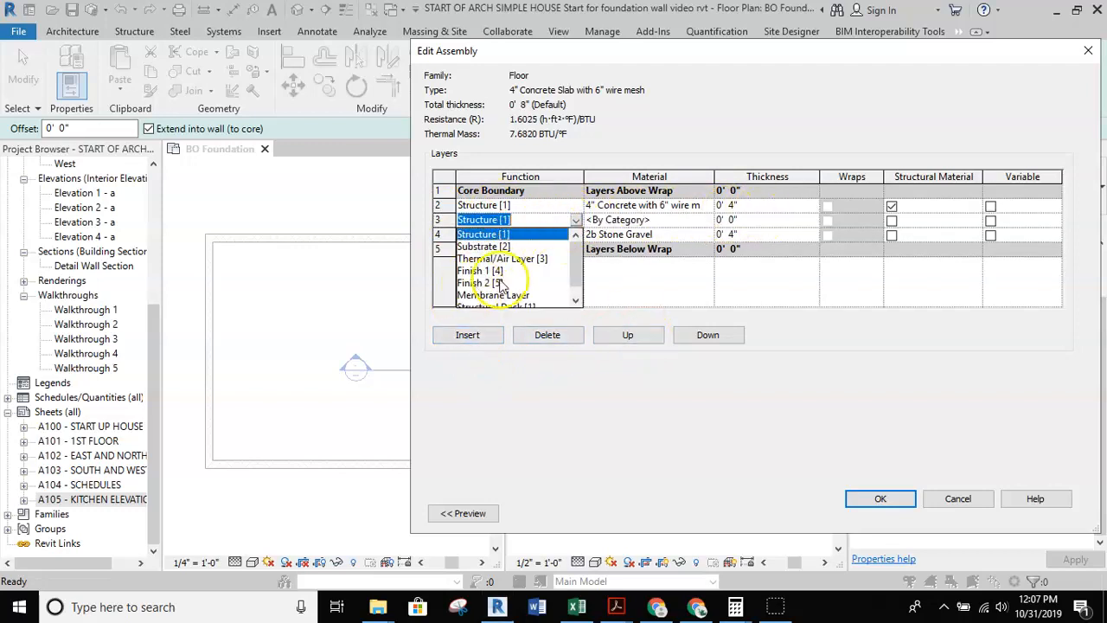
- Search the materials for mem, assign 6ml Vapor Barrier Membrane to the membrane layer, and accept the floor type's changes
{"action": "left_click", "coordinate": [667, 220]}
{"action": "left_click", "coordinate": [708, 219]}
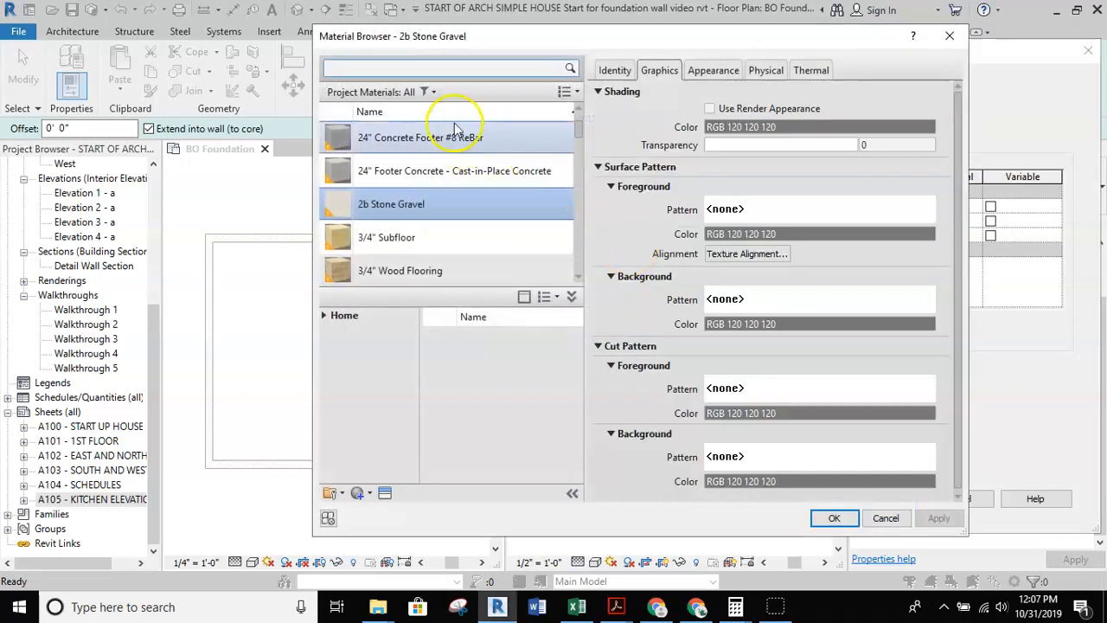
{"action": "left_click", "coordinate": [456, 71]}
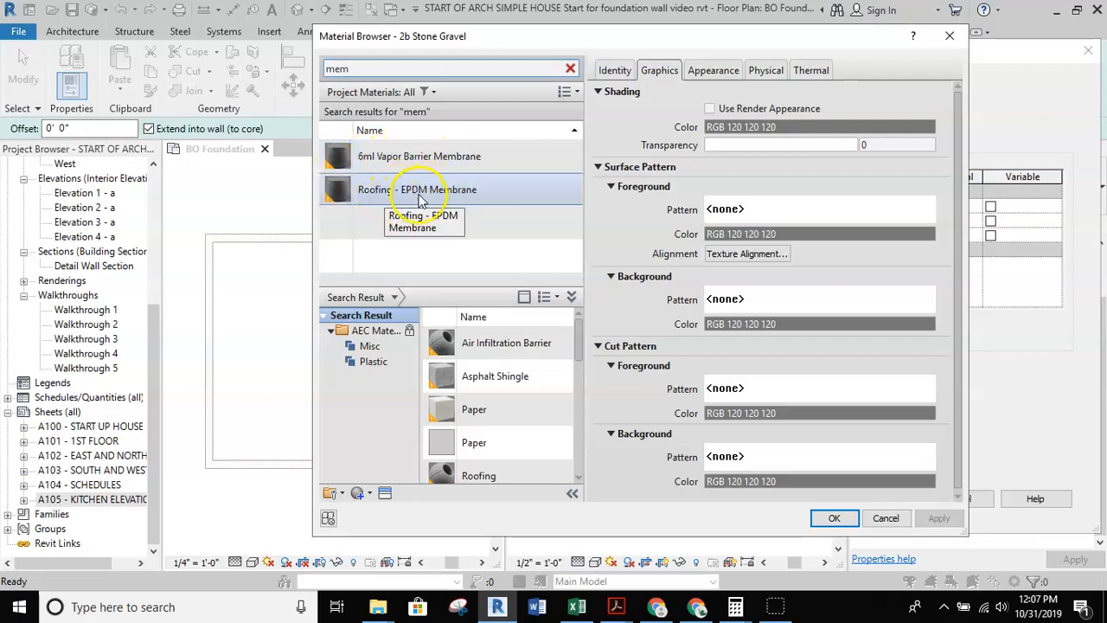
{"action": "left_click", "coordinate": [363, 493]}
{"action": "left_click", "coordinate": [424, 164]}
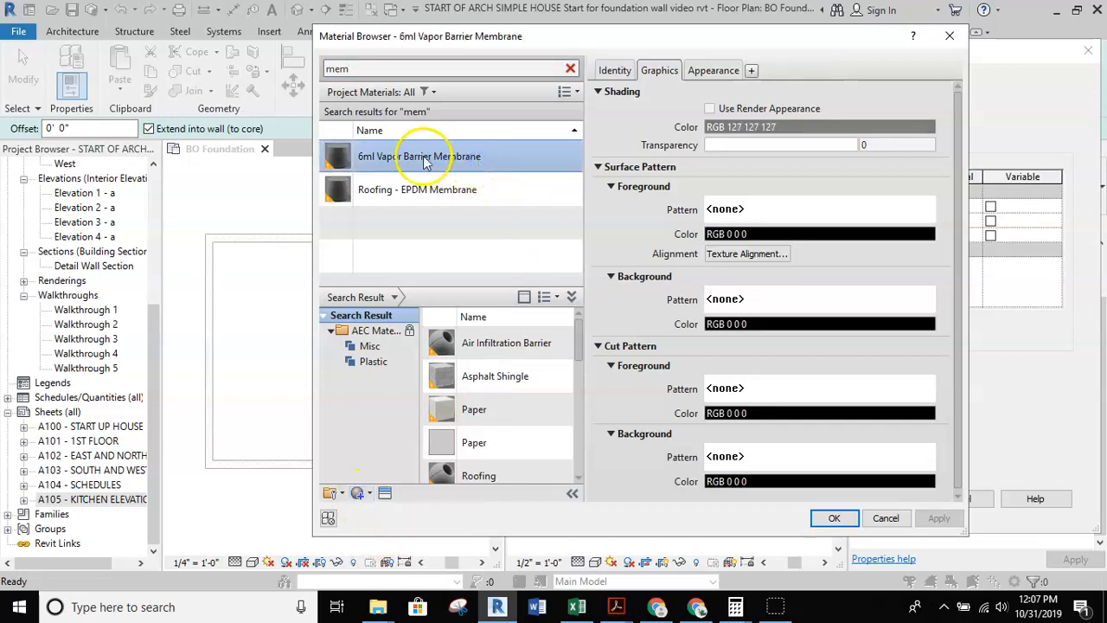
{"action": "left_click", "coordinate": [615, 70]}
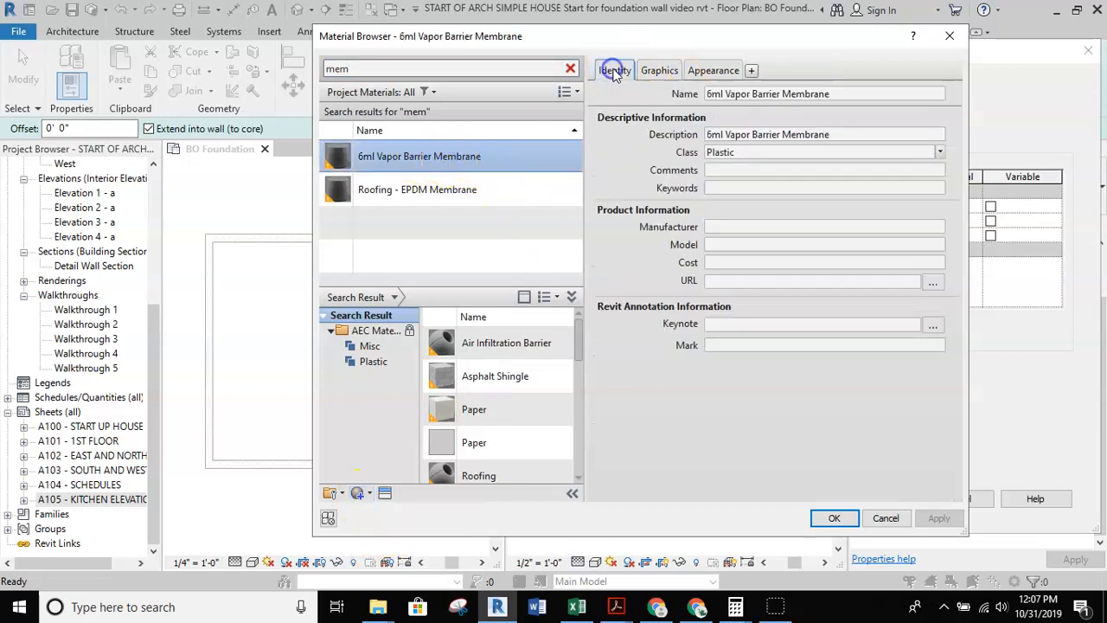
{"action": "left_click", "coordinate": [717, 93]}
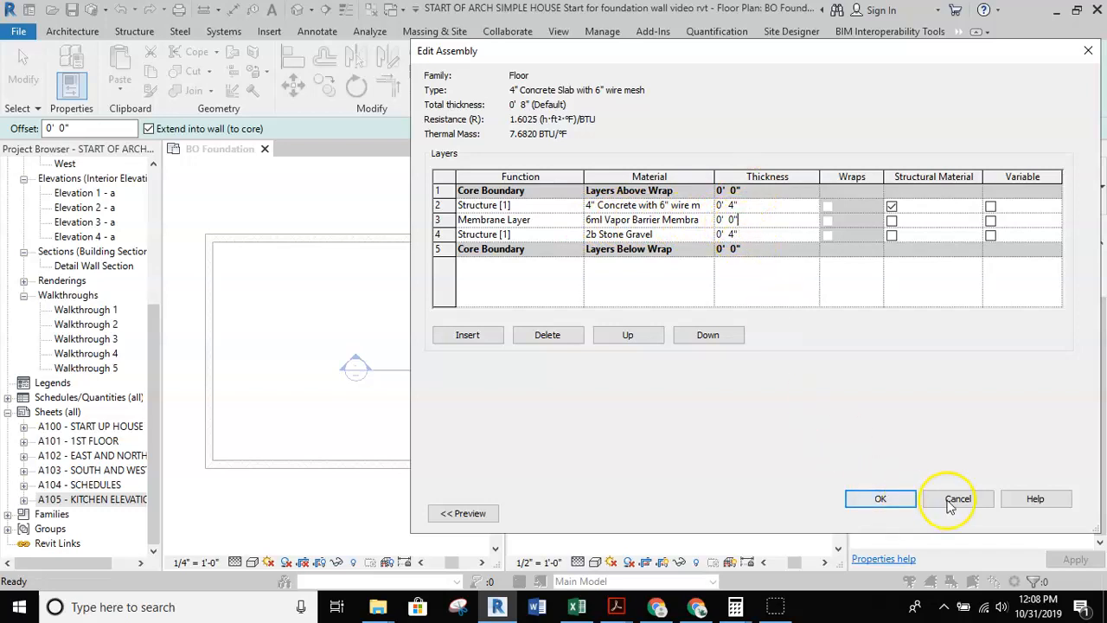
{"action": "left_click", "coordinate": [882, 501]}
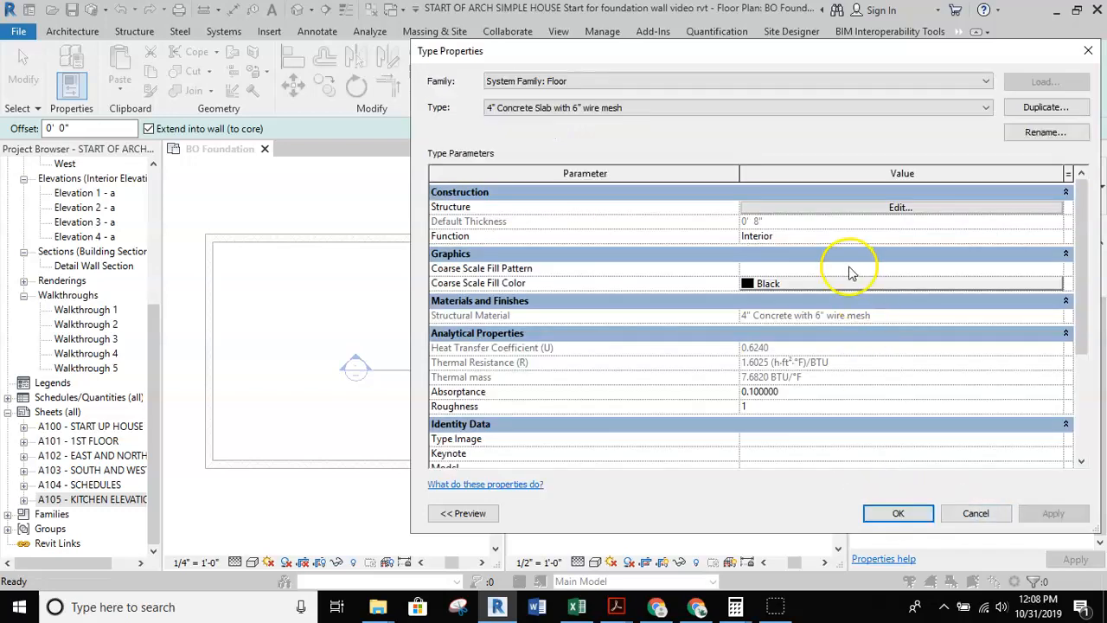
{"action": "left_click", "coordinate": [895, 514]}
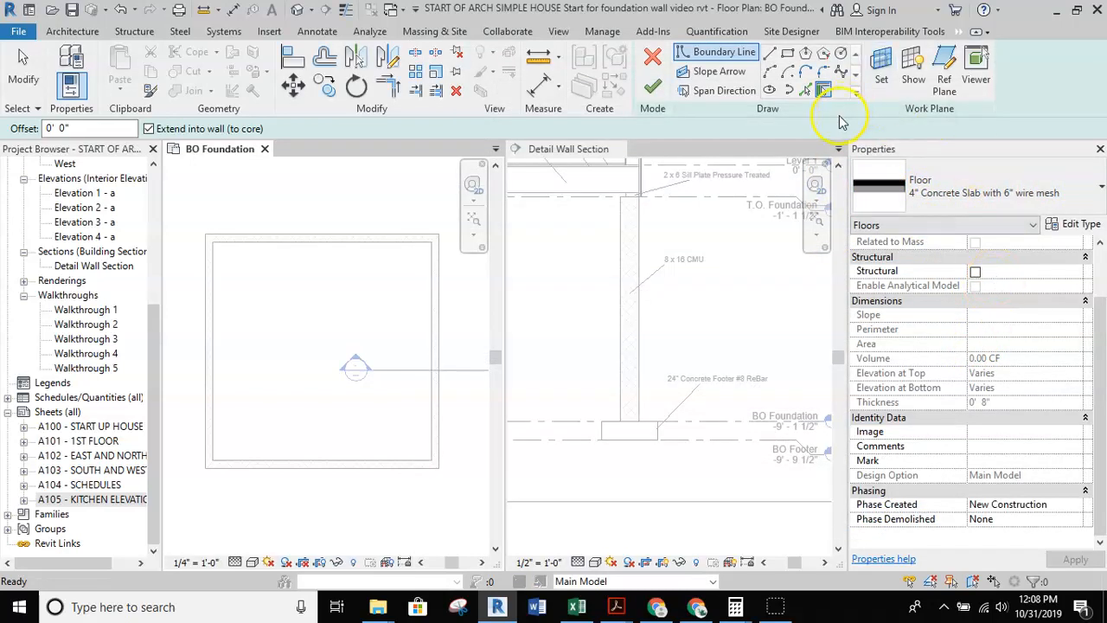
- Create the slab's boundary lines in the BO Foundation plan by picking all four foundation walls
{"action": "left_click", "coordinate": [241, 254]}
{"action": "scroll", "coordinate": [388, 265], "scroll_direction": "up", "scroll_amount": 3}
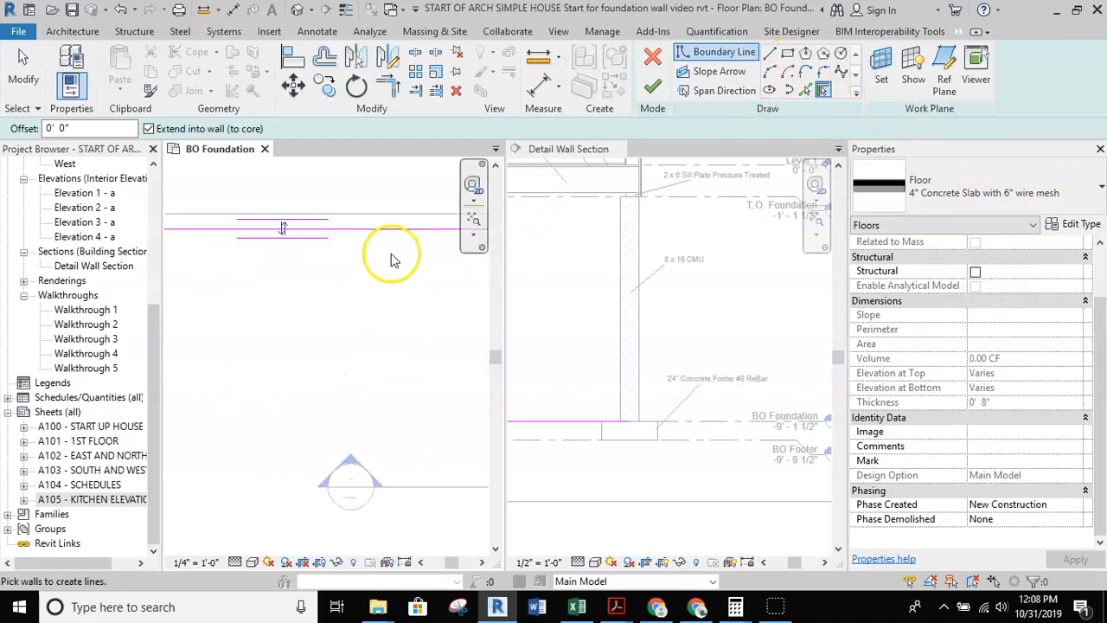
{"action": "scroll", "coordinate": [391, 259], "scroll_direction": "down", "scroll_amount": 2}
{"action": "left_click", "coordinate": [425, 303]}
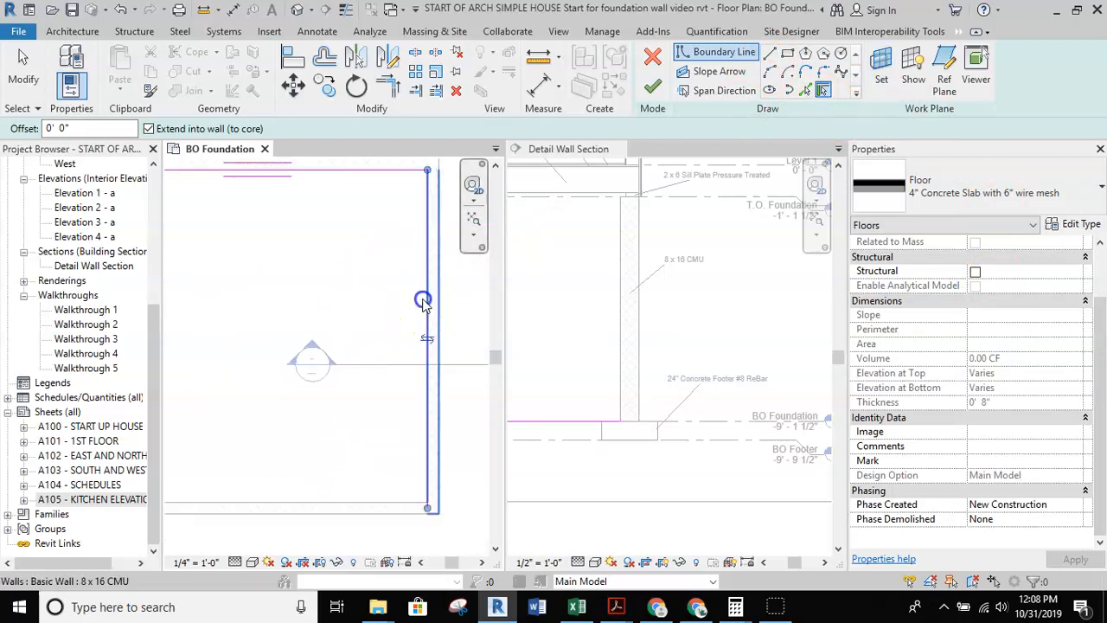
{"action": "middle_click_drag", "start_coordinate": [336, 418], "coordinate": [421, 306]}
{"action": "left_click", "coordinate": [345, 396]}
{"action": "middle_click_drag", "start_coordinate": [254, 297], "coordinate": [294, 351]}
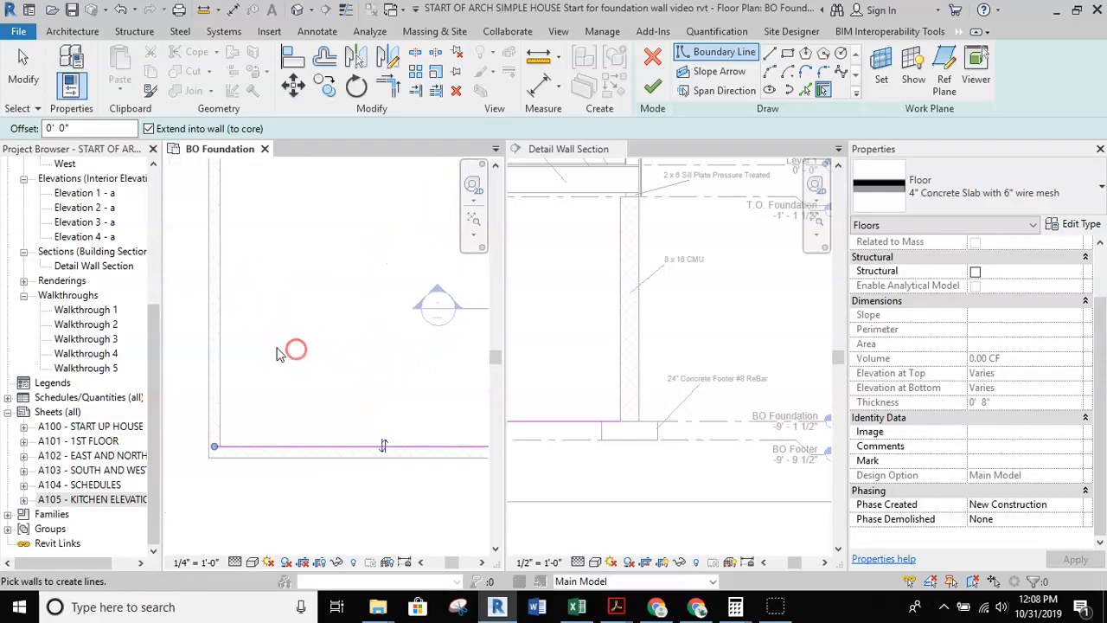
{"action": "left_click", "coordinate": [223, 395]}
- Finish the floor boundary sketch and decline attaching the walls to the floor's bottom
{"action": "scroll", "coordinate": [286, 337], "scroll_direction": "down", "scroll_amount": 2}
{"action": "middle_click_drag", "start_coordinate": [296, 253], "coordinate": [270, 337]}
{"action": "scroll", "coordinate": [222, 251], "scroll_direction": "up", "scroll_amount": 5}
{"action": "scroll", "coordinate": [224, 259], "scroll_direction": "up", "scroll_amount": 1}
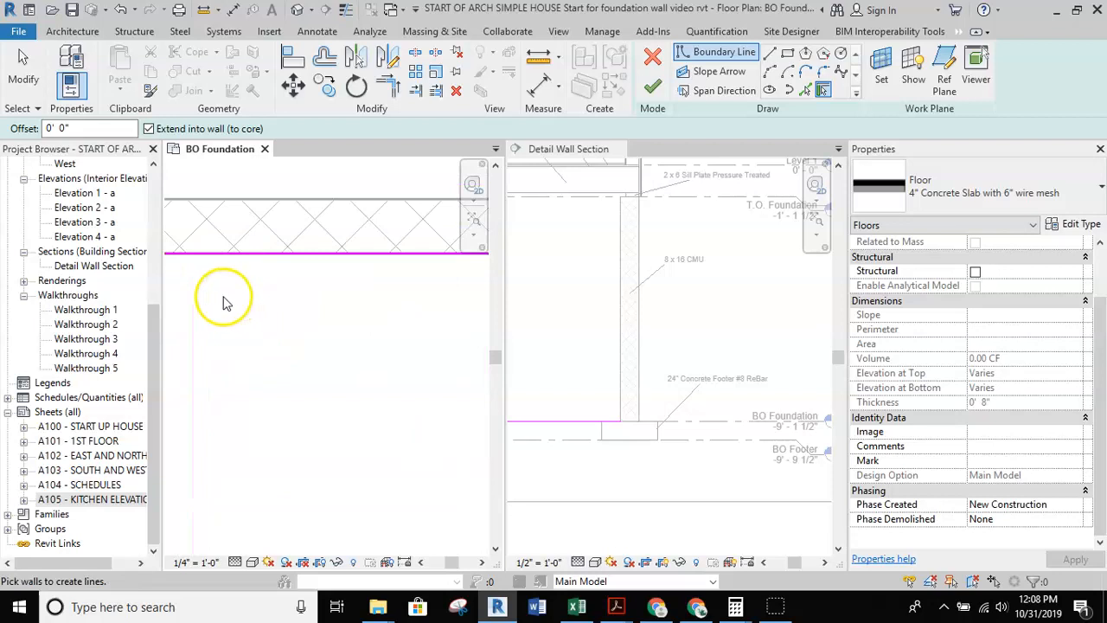
{"action": "scroll", "coordinate": [343, 300], "scroll_direction": "down", "scroll_amount": 5}
{"action": "middle_click_drag", "start_coordinate": [371, 404], "coordinate": [224, 235]}
{"action": "scroll", "coordinate": [253, 267], "scroll_direction": "down", "scroll_amount": 1}
{"action": "middle_click_drag", "start_coordinate": [278, 277], "coordinate": [297, 273]}
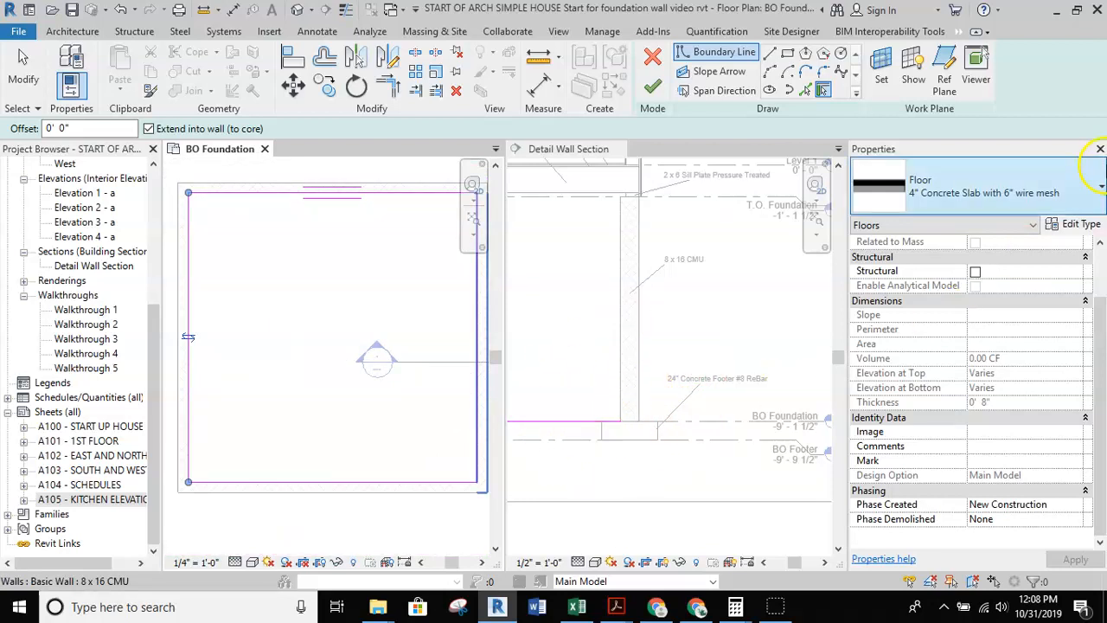
{"action": "left_click", "coordinate": [652, 88]}
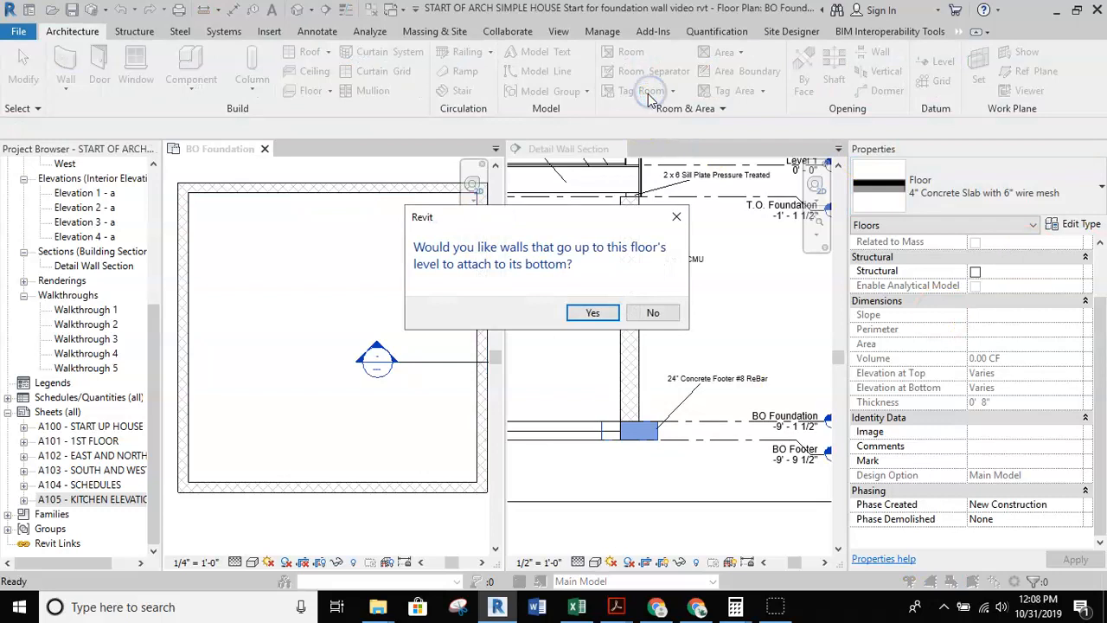
{"action": "left_click", "coordinate": [653, 314]}
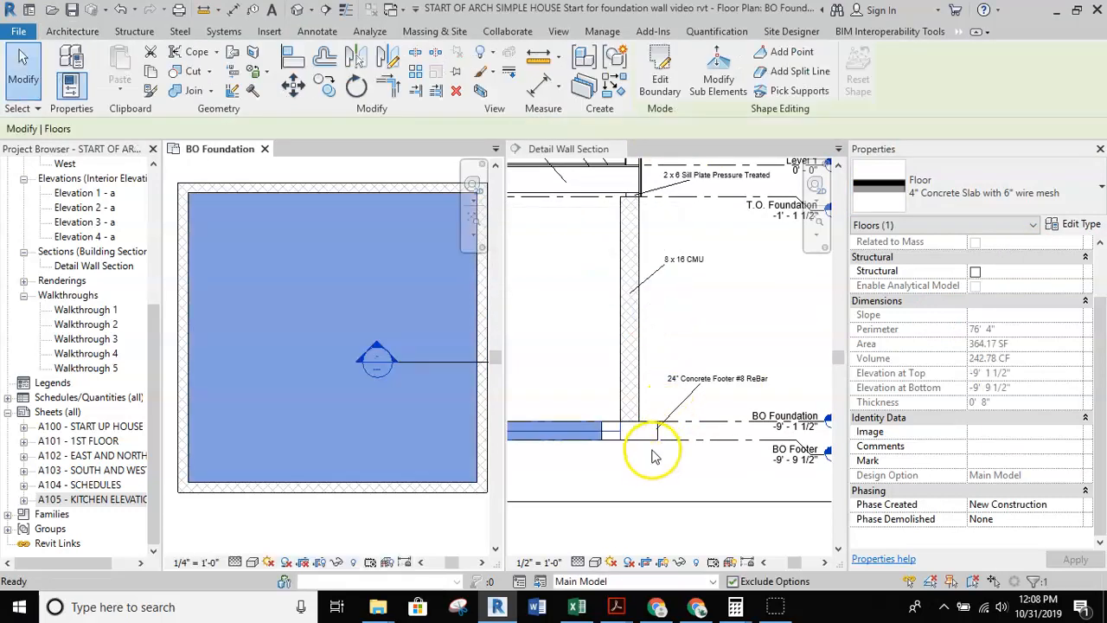
- Examine where the new slab meets the foundation wall and footer in the Detail Wall Section view
{"action": "left_click", "coordinate": [579, 468]}
{"action": "scroll", "coordinate": [606, 440], "scroll_direction": "up", "scroll_amount": 4}
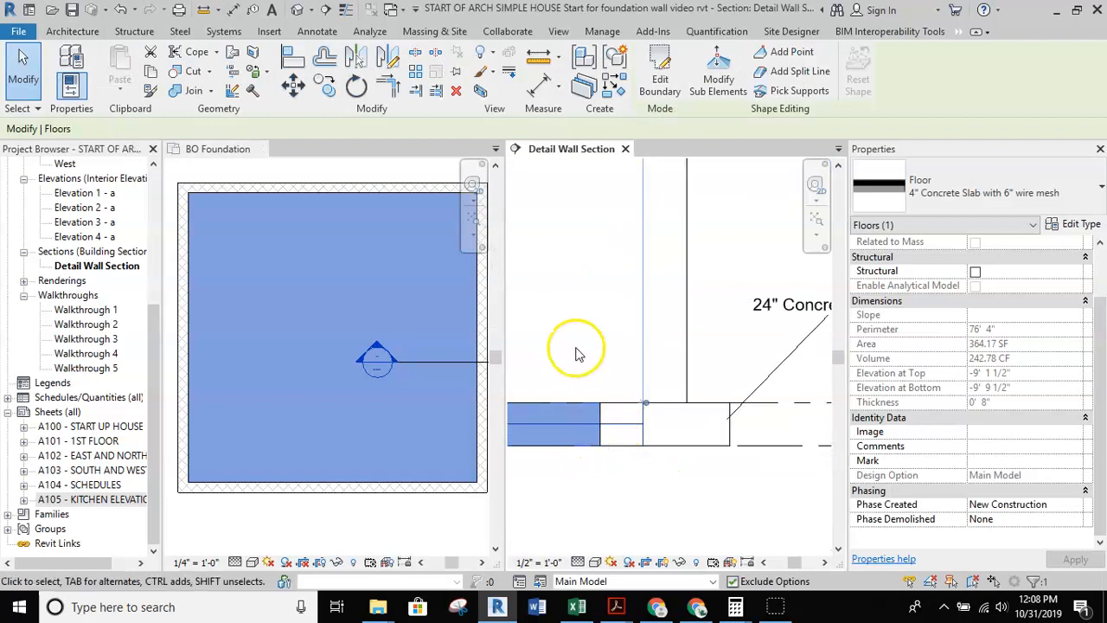
{"action": "left_click", "coordinate": [576, 351]}
{"action": "left_click", "coordinate": [558, 430]}
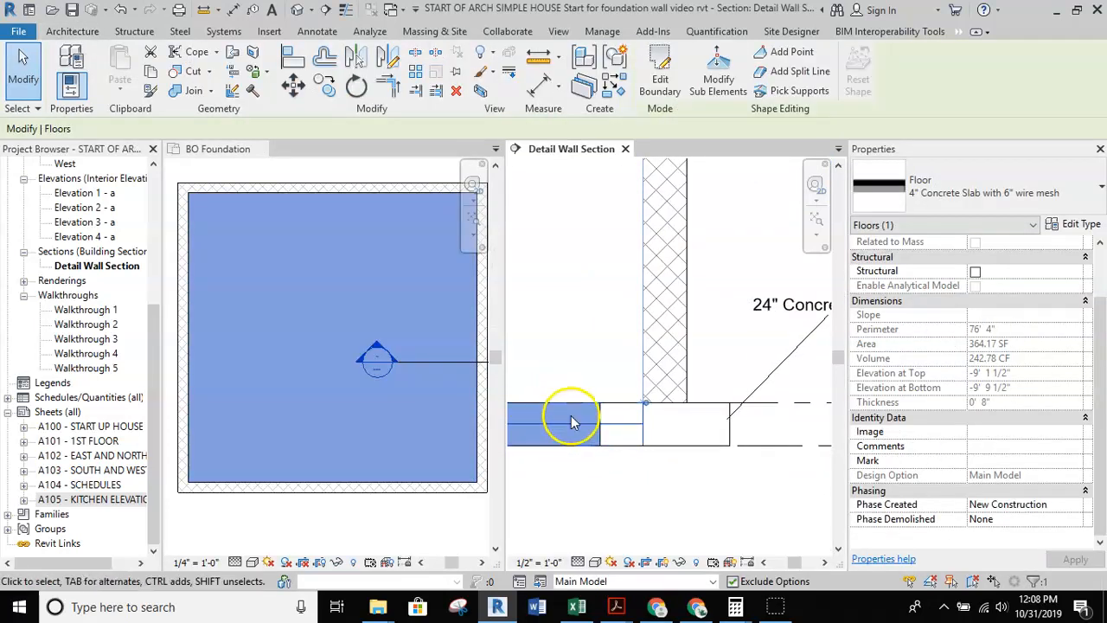
{"action": "middle_click_drag", "start_coordinate": [571, 363], "coordinate": [603, 338]}
{"action": "scroll", "coordinate": [531, 321], "scroll_direction": "down", "scroll_amount": 1}
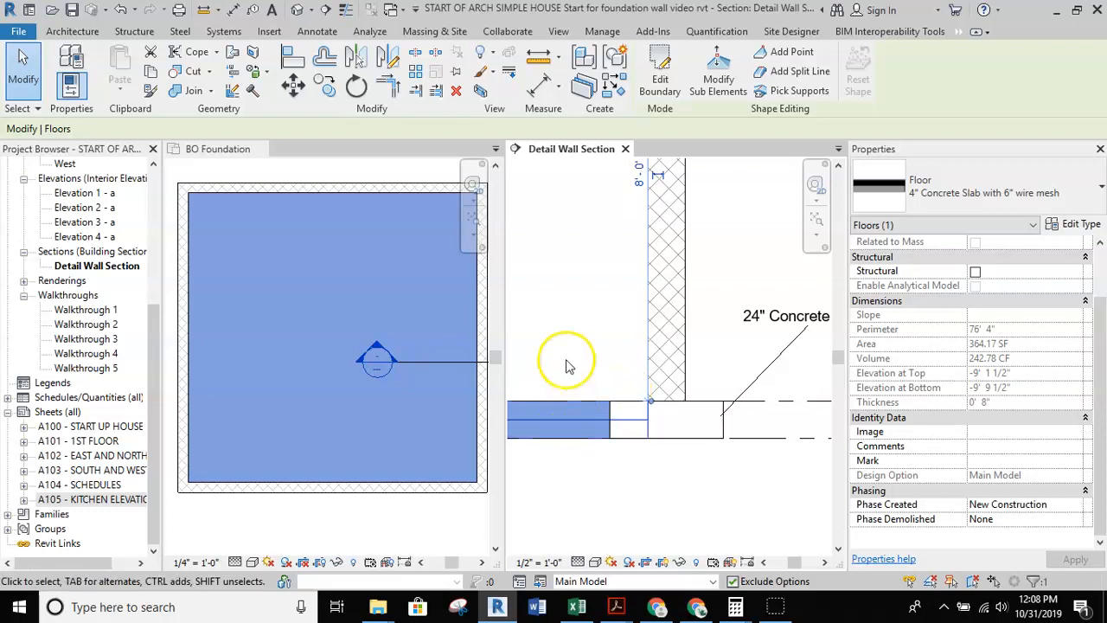
- Set the slab's height offset from the BO Foundation level to 0' 4"
{"action": "left_click_drag", "start_coordinate": [1099, 314], "coordinate": [1099, 259]}
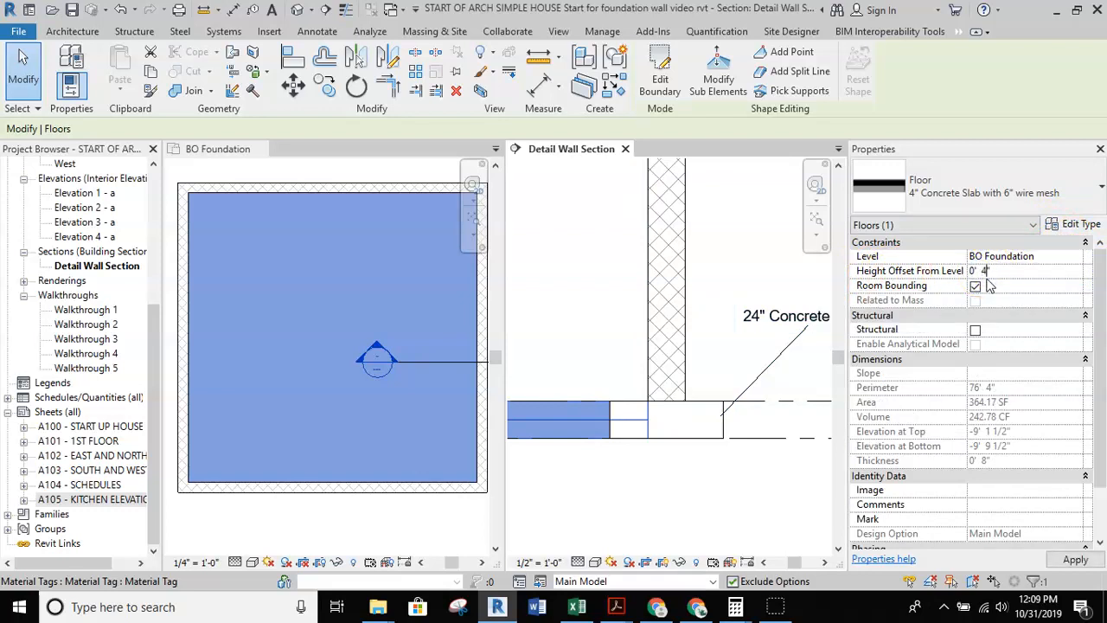
{"action": "left_click", "coordinate": [709, 353]}
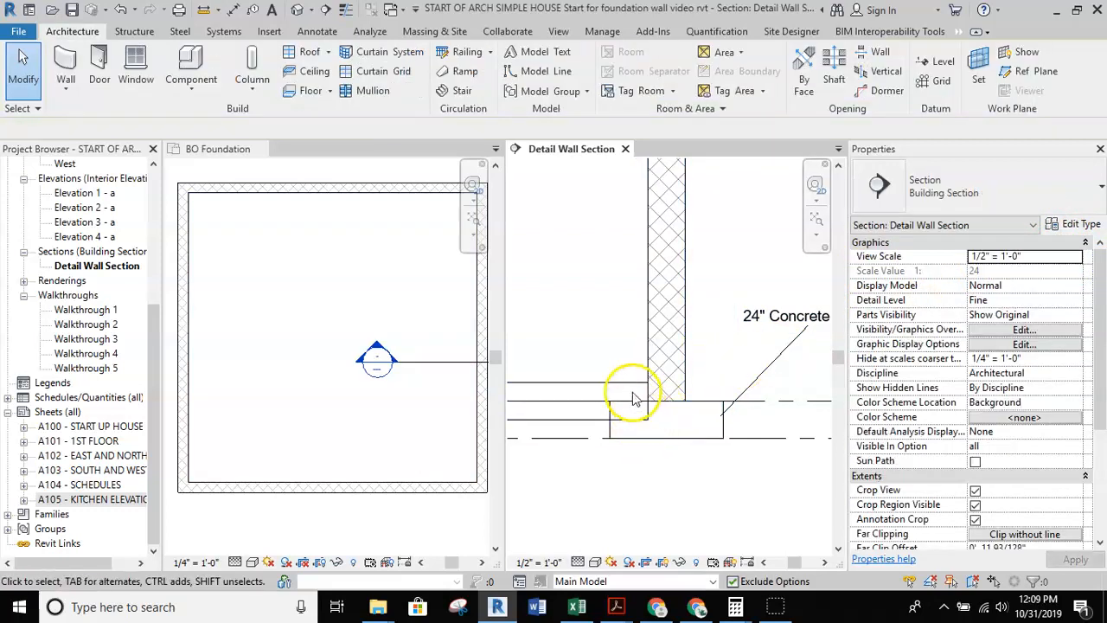
{"action": "scroll", "coordinate": [626, 397], "scroll_direction": "up", "scroll_amount": 2}
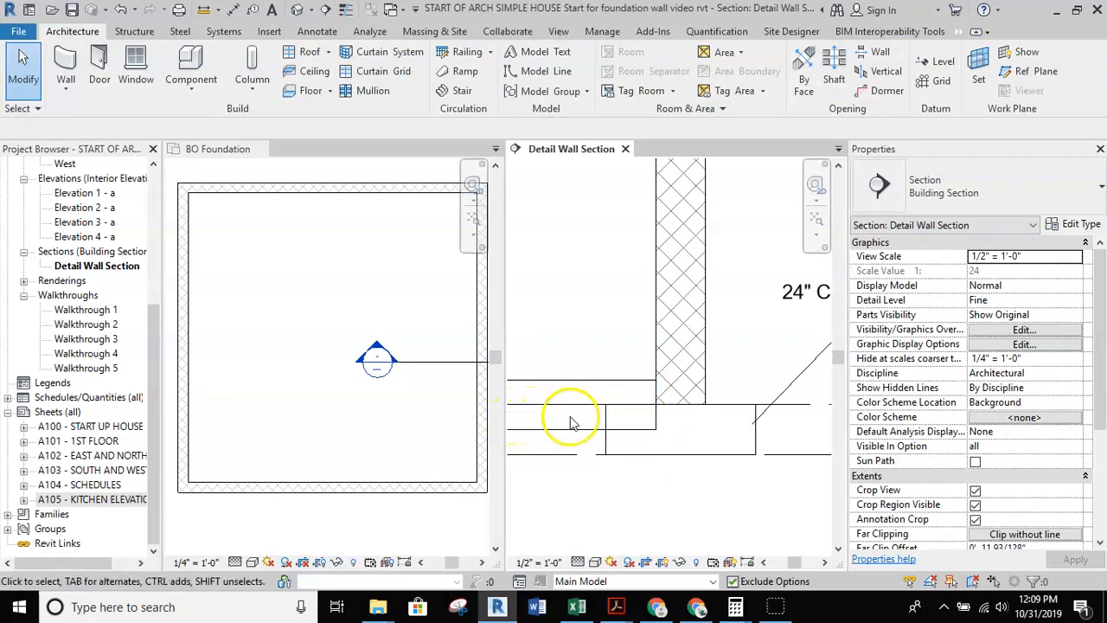
{"action": "middle_click_drag", "start_coordinate": [589, 445], "coordinate": [655, 443]}
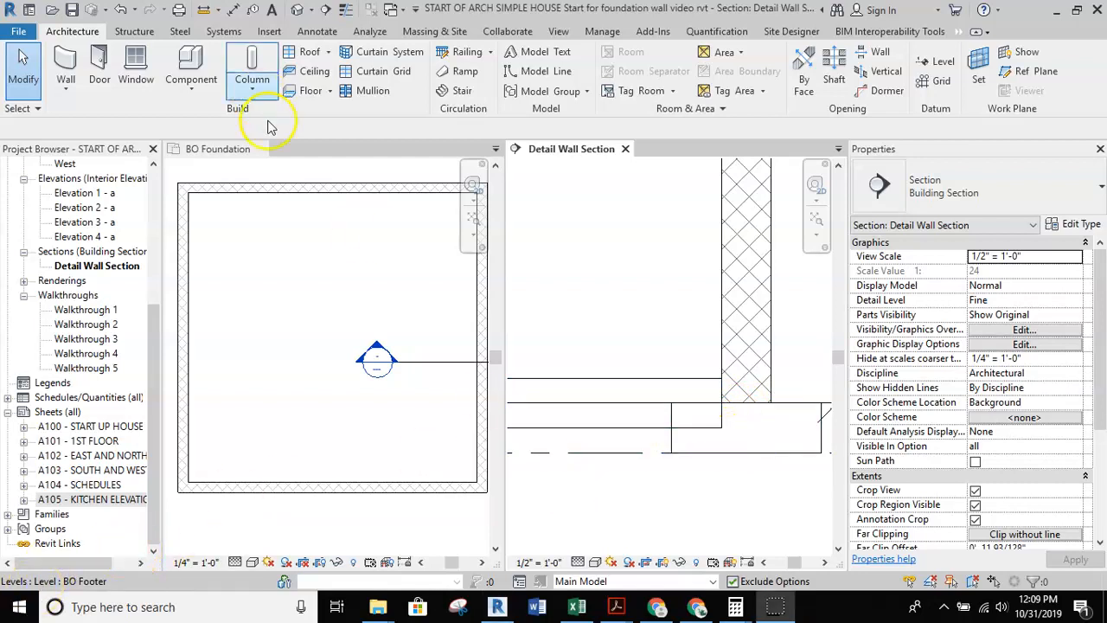
- Join the geometry of the floor slab and the concrete footer in the Detail Wall Section view
{"action": "left_click", "coordinate": [603, 385]}
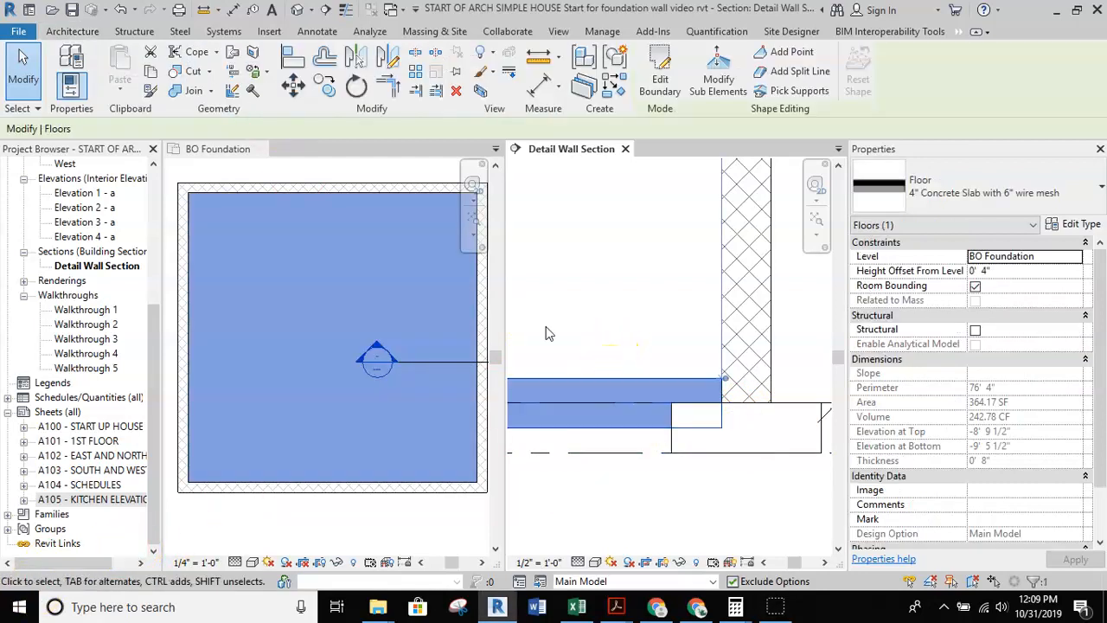
{"action": "left_click", "coordinate": [185, 93]}
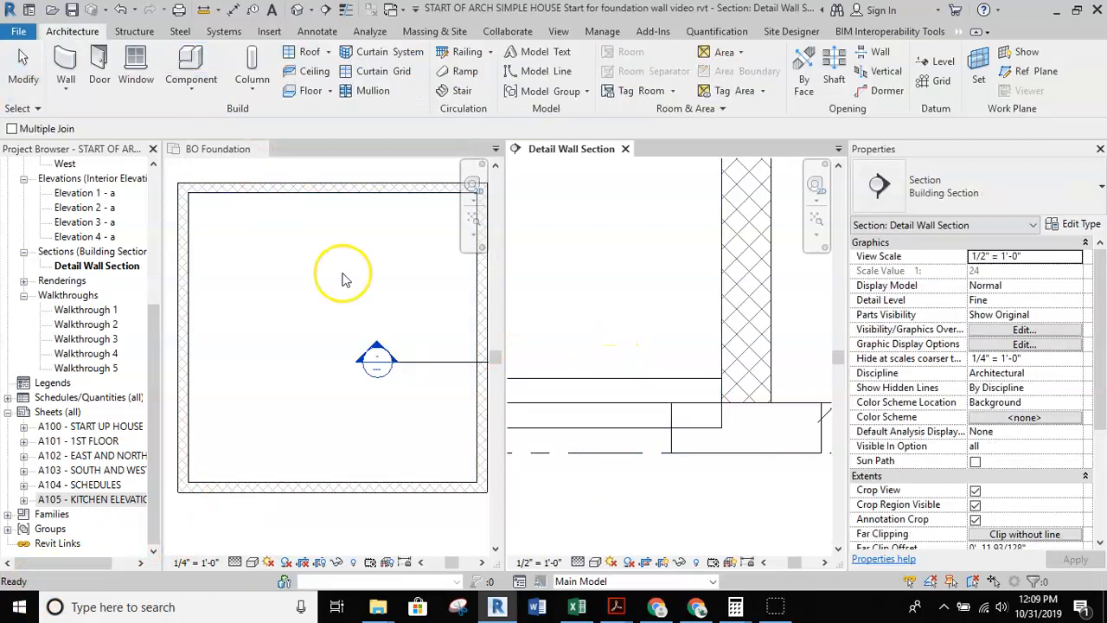
{"action": "left_click", "coordinate": [655, 387]}
{"action": "left_click", "coordinate": [670, 442]}
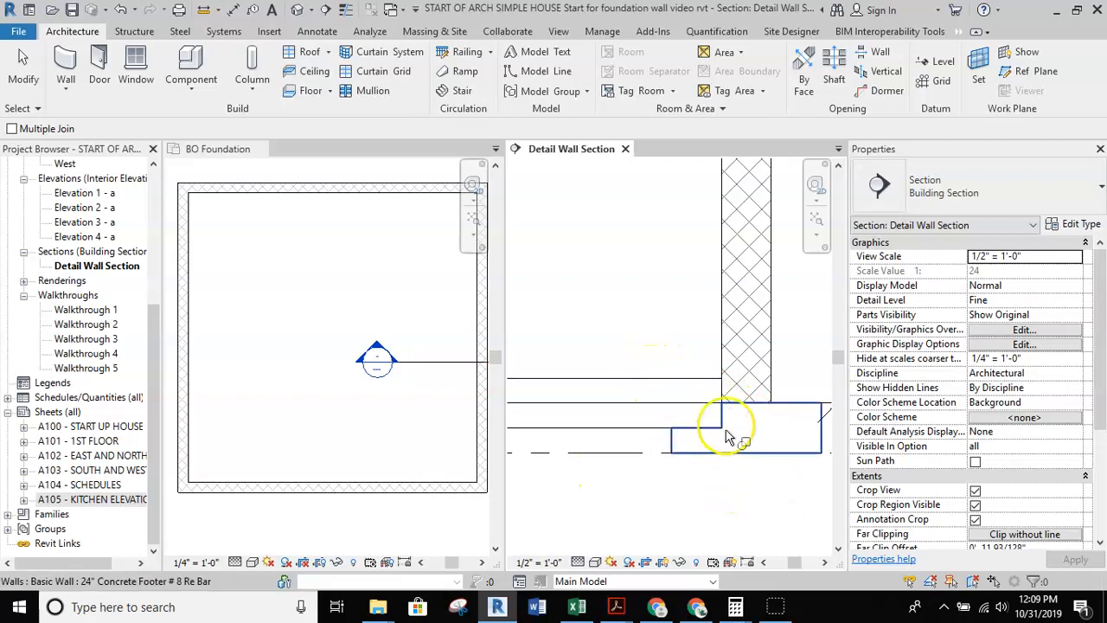
{"action": "scroll", "coordinate": [721, 425], "scroll_direction": "up", "scroll_amount": 2}
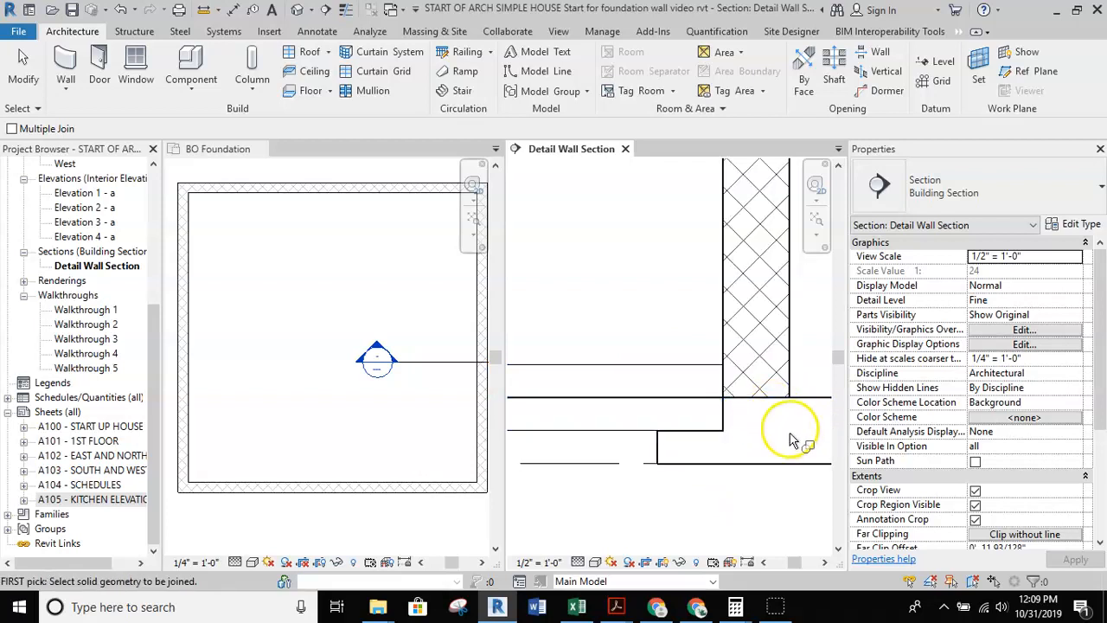
{"action": "left_click", "coordinate": [634, 429]}
{"action": "key", "text": "Escape"}
{"action": "key", "text": "Escape"}
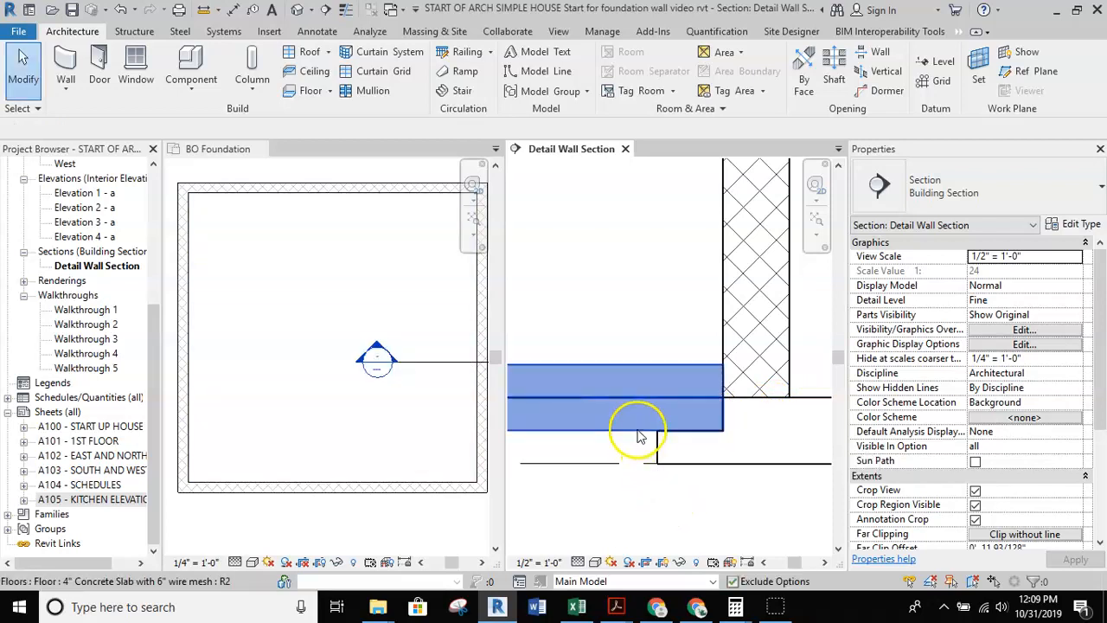
- Switch the join order between the slab and the footer so the footer cuts the slab
{"action": "left_click", "coordinate": [658, 446]}
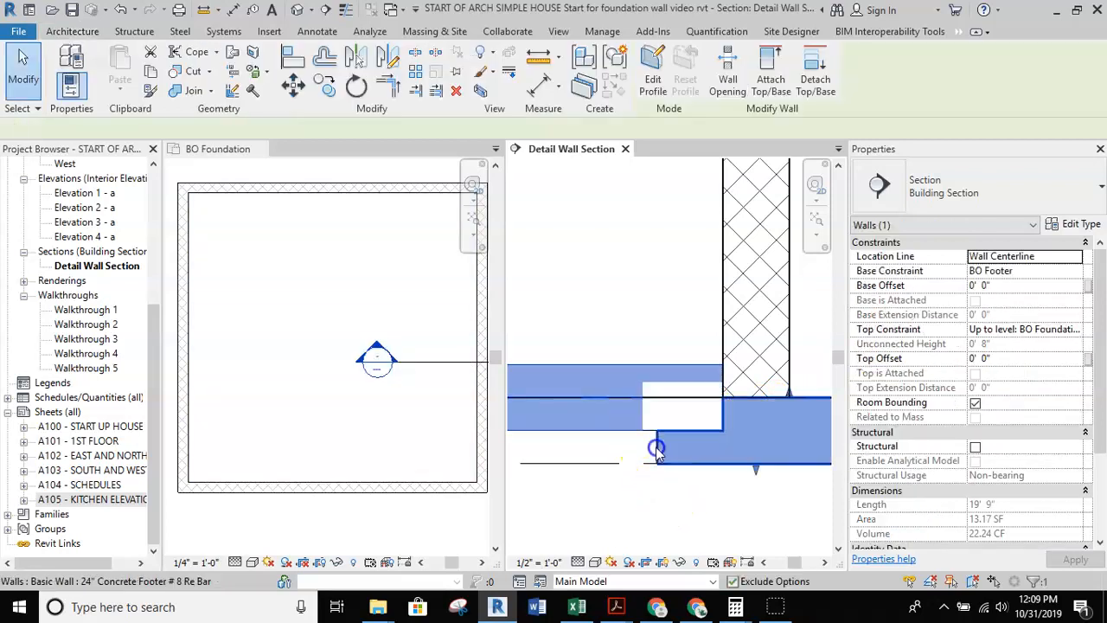
{"action": "left_click", "coordinate": [210, 91]}
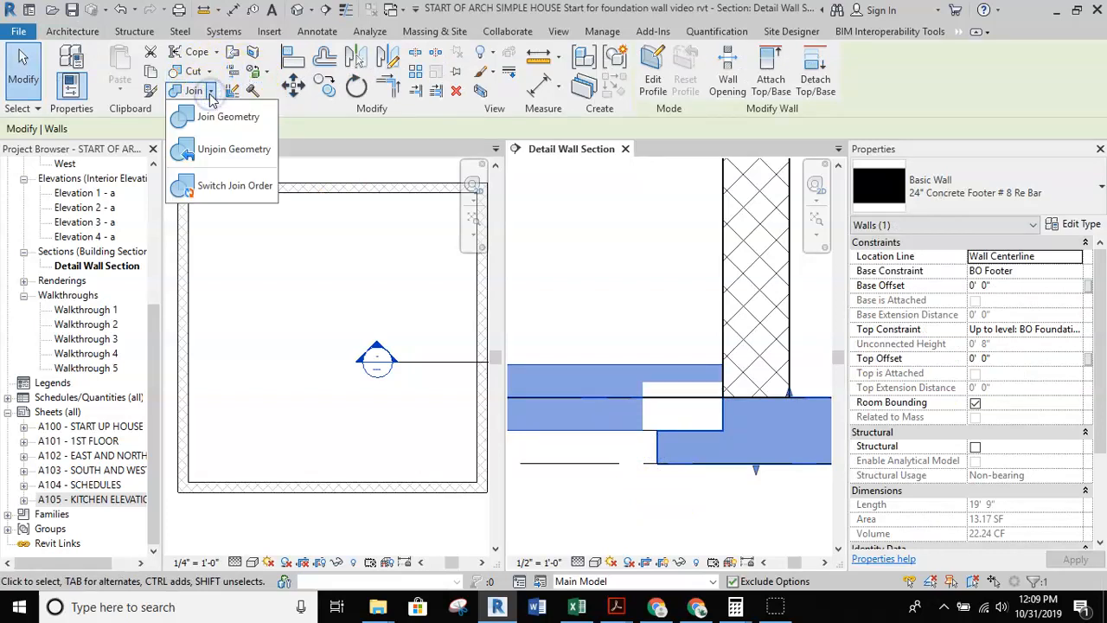
{"action": "left_click", "coordinate": [218, 185]}
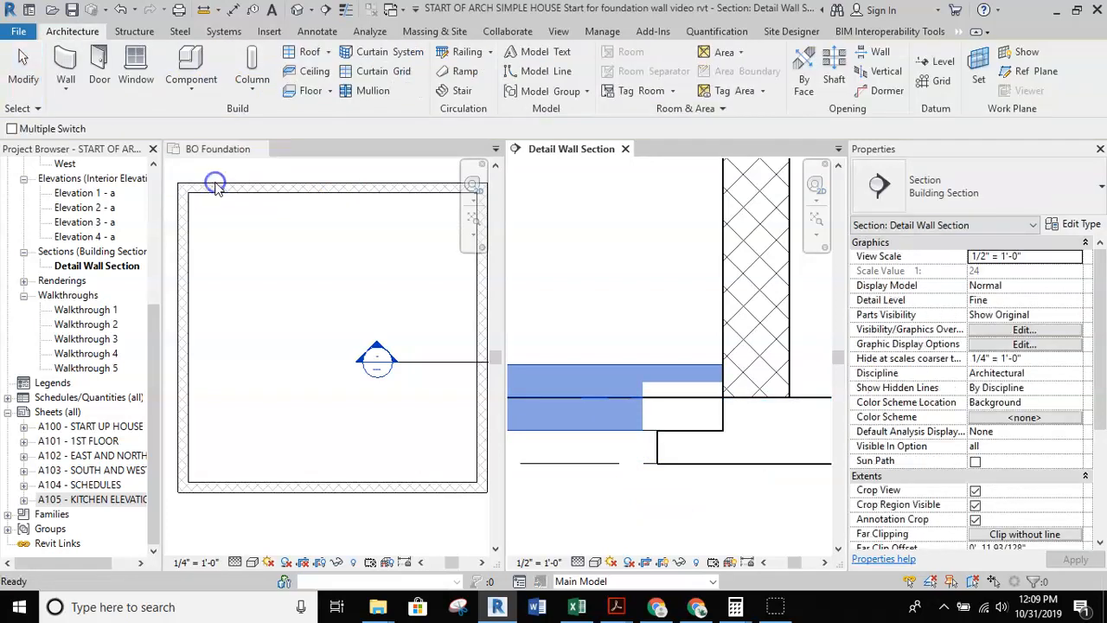
{"action": "left_click", "coordinate": [640, 443]}
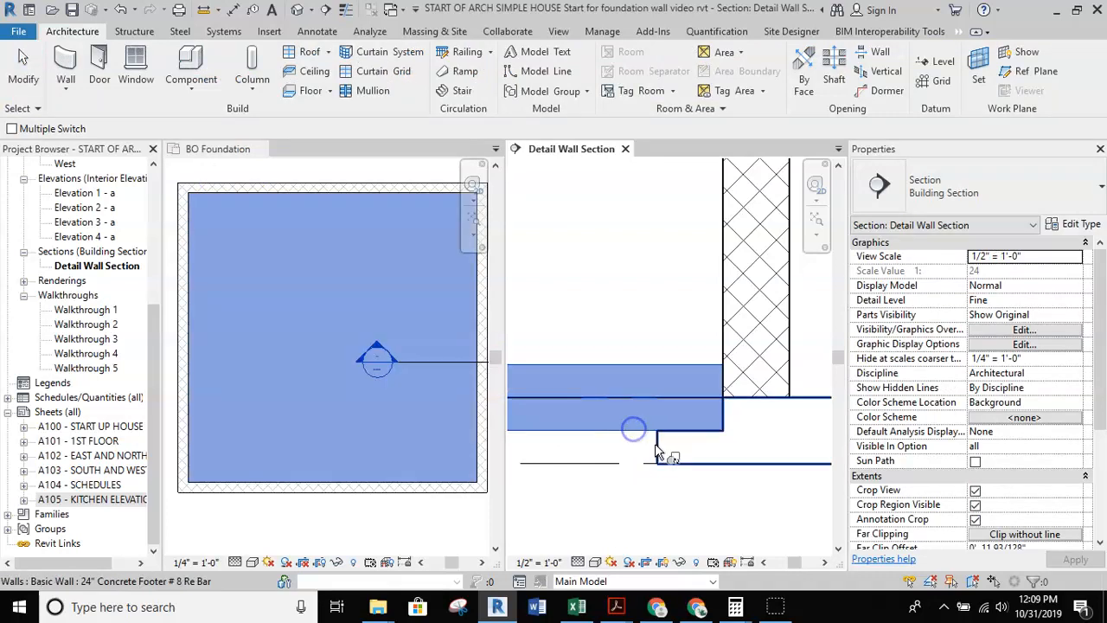
{"action": "left_click", "coordinate": [640, 454]}
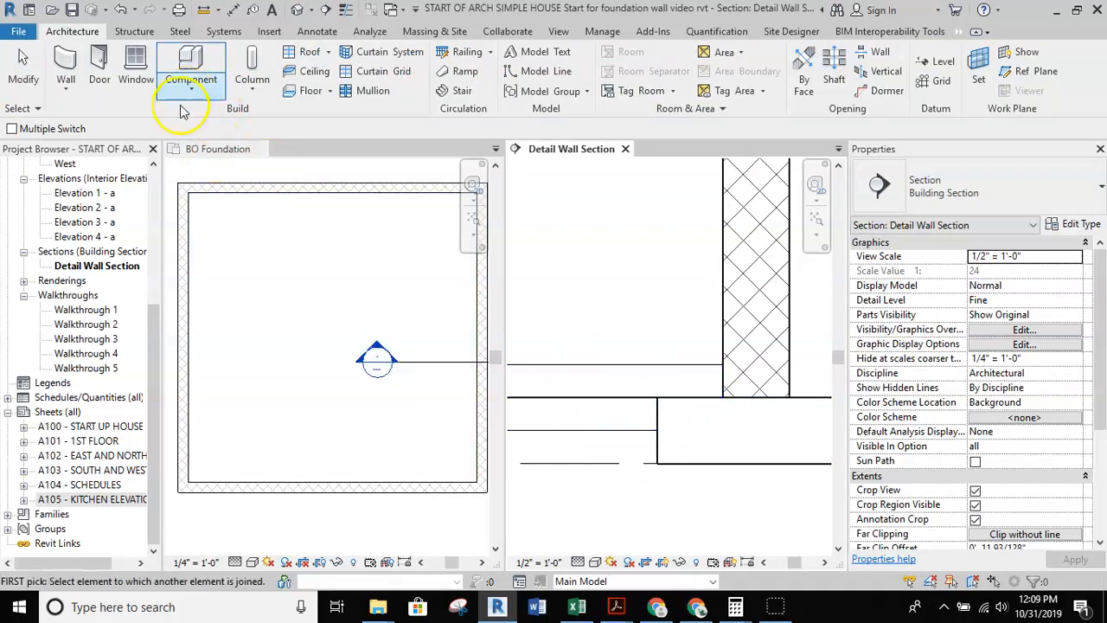
{"action": "key", "text": "Escape"}
{"action": "left_click", "coordinate": [586, 424]}
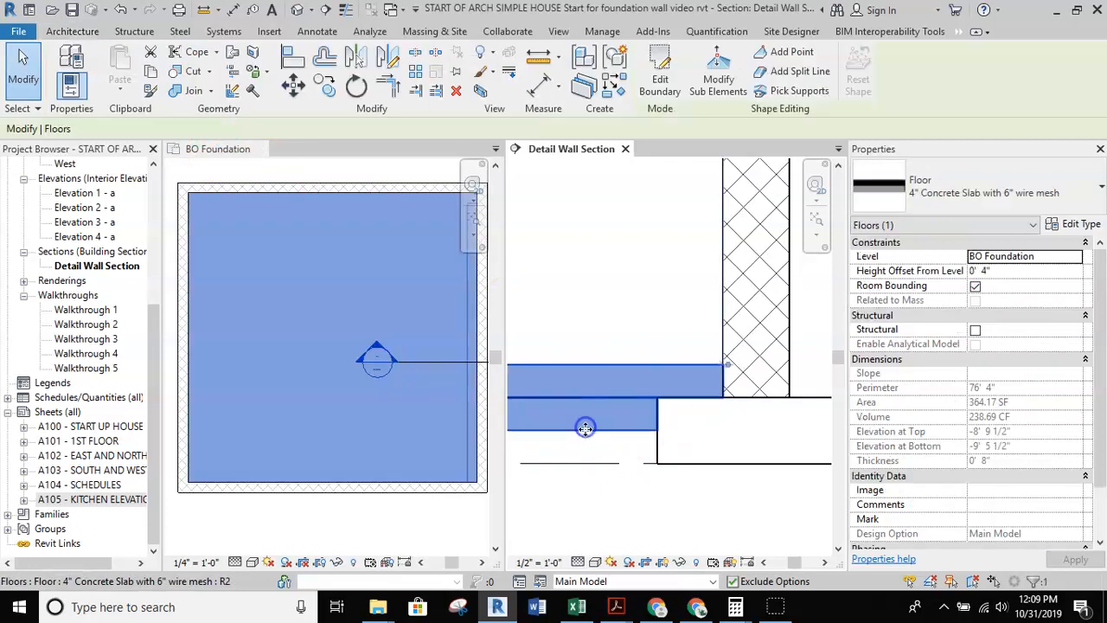
{"action": "left_click", "coordinate": [209, 92]}
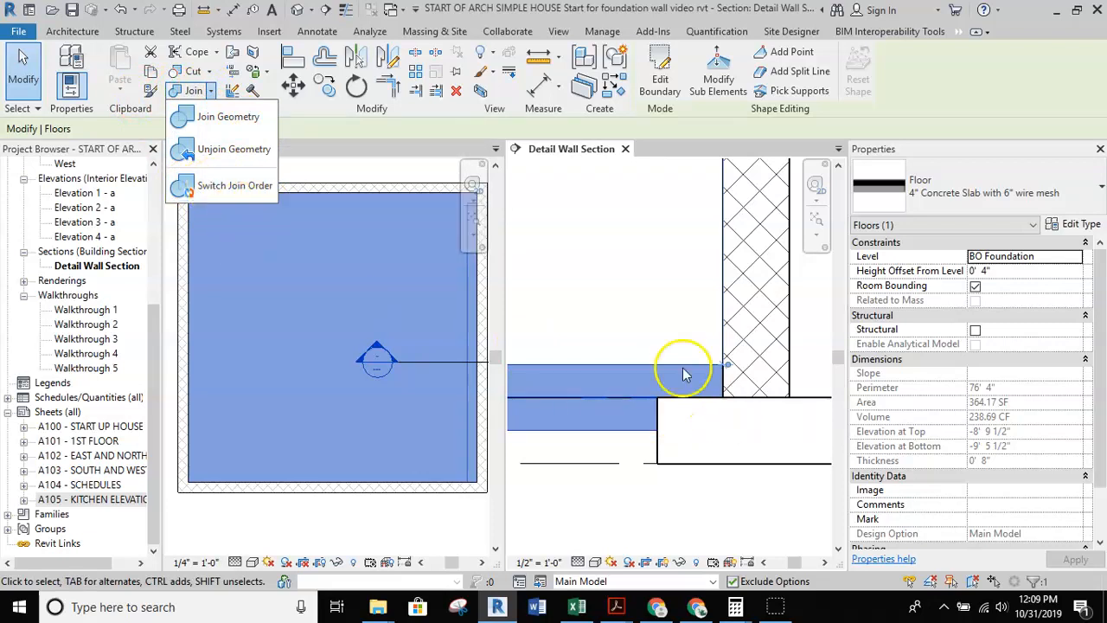
{"action": "key", "text": "Escape"}
{"action": "key", "text": "Escape"}
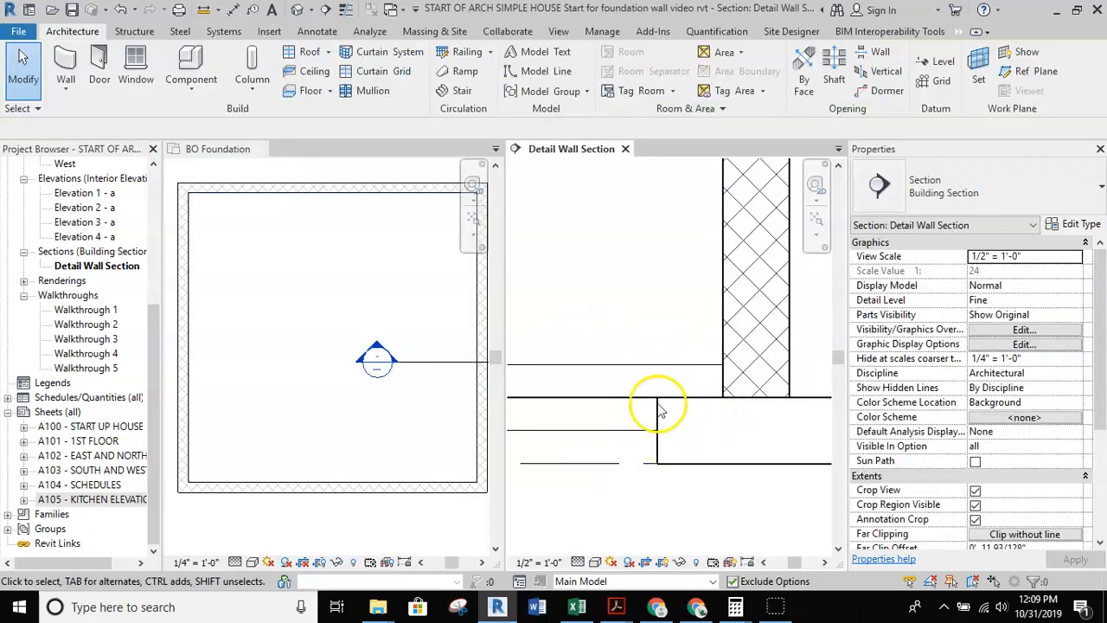
- Place a material tag with a leader above the slab for its 4" Concrete with 6"wire mesh layer
{"action": "scroll", "coordinate": [689, 420], "scroll_direction": "down", "scroll_amount": 5}
{"action": "middle_click_drag", "start_coordinate": [731, 435], "coordinate": [677, 447]}
{"action": "scroll", "coordinate": [679, 452], "scroll_direction": "up", "scroll_amount": 3}
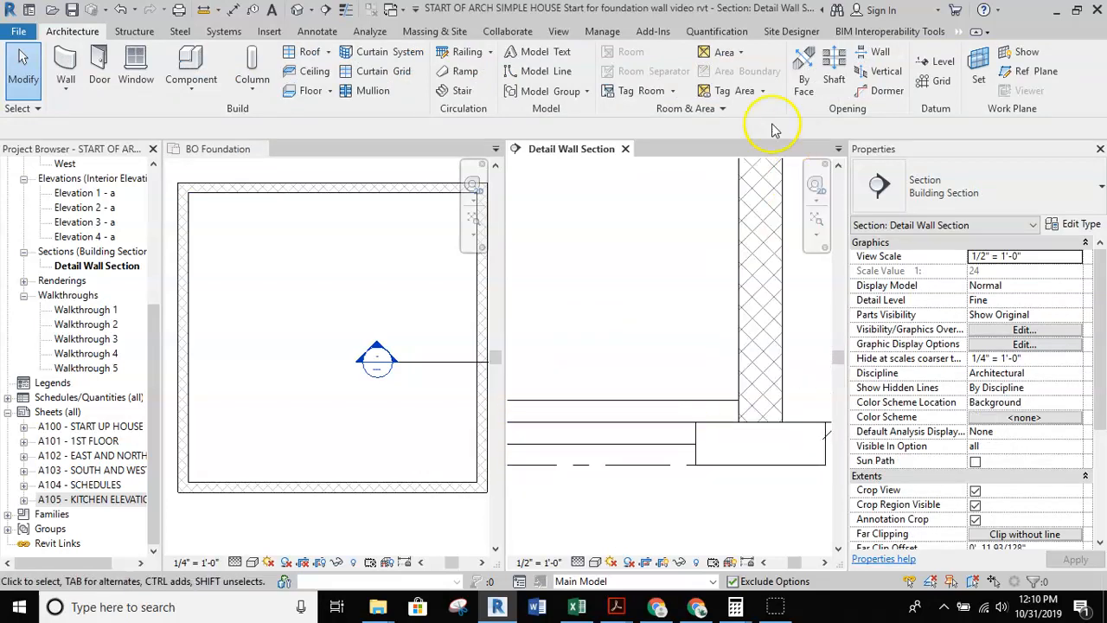
{"action": "left_click", "coordinate": [317, 31]}
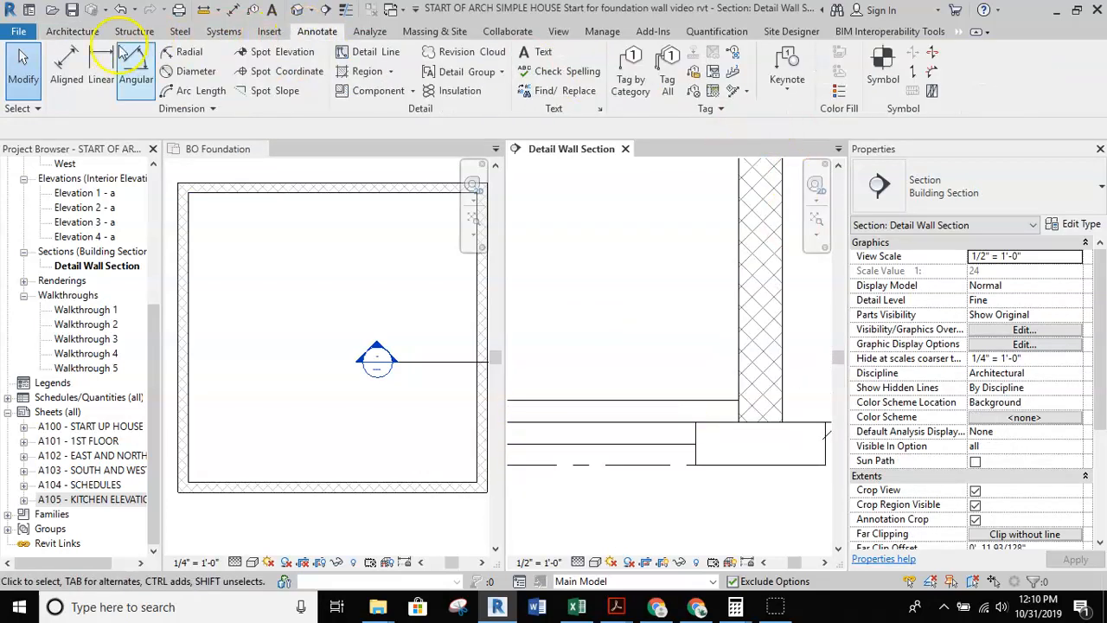
{"action": "left_click", "coordinate": [695, 91]}
{"action": "middle_click_drag", "start_coordinate": [654, 316], "coordinate": [696, 318]}
{"action": "right_click", "coordinate": [598, 302]}
{"action": "left_click", "coordinate": [644, 313]}
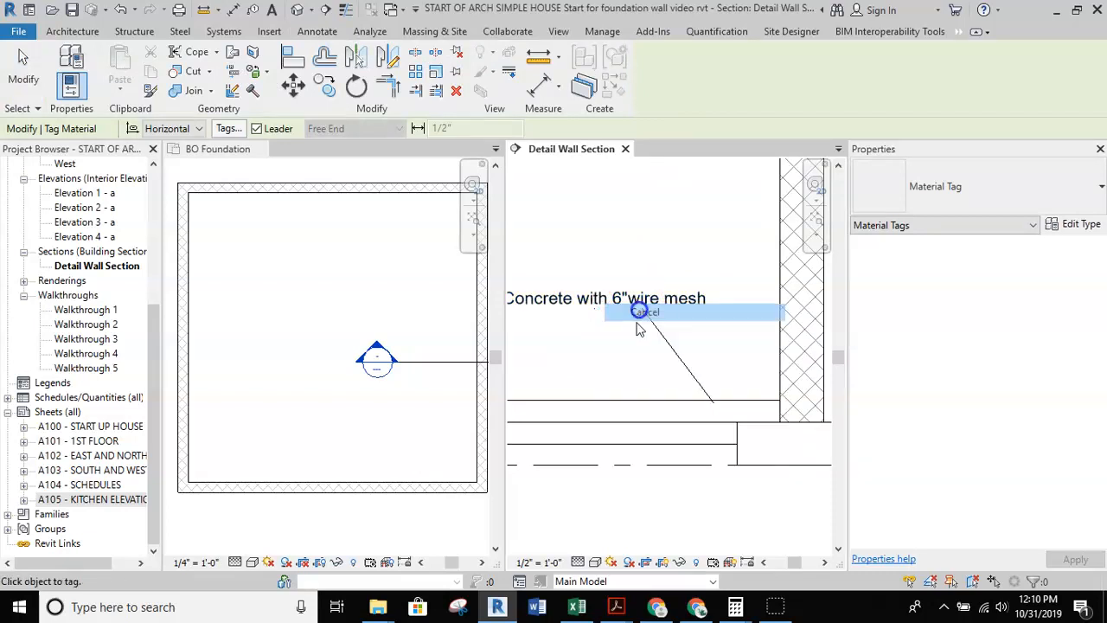
- Tag the slab's lower layer as 2b Stone Gravel, placing the material tag below the concrete tag
{"action": "middle_click_drag", "start_coordinate": [667, 370], "coordinate": [699, 336]}
{"action": "left_click", "coordinate": [696, 378]}
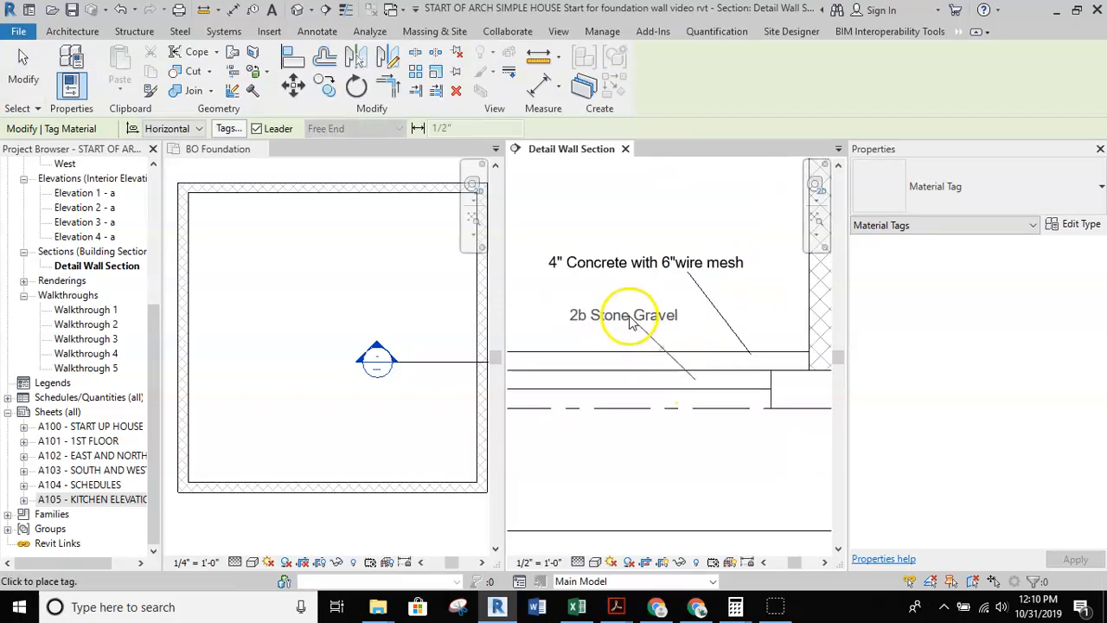
{"action": "left_click", "coordinate": [610, 320]}
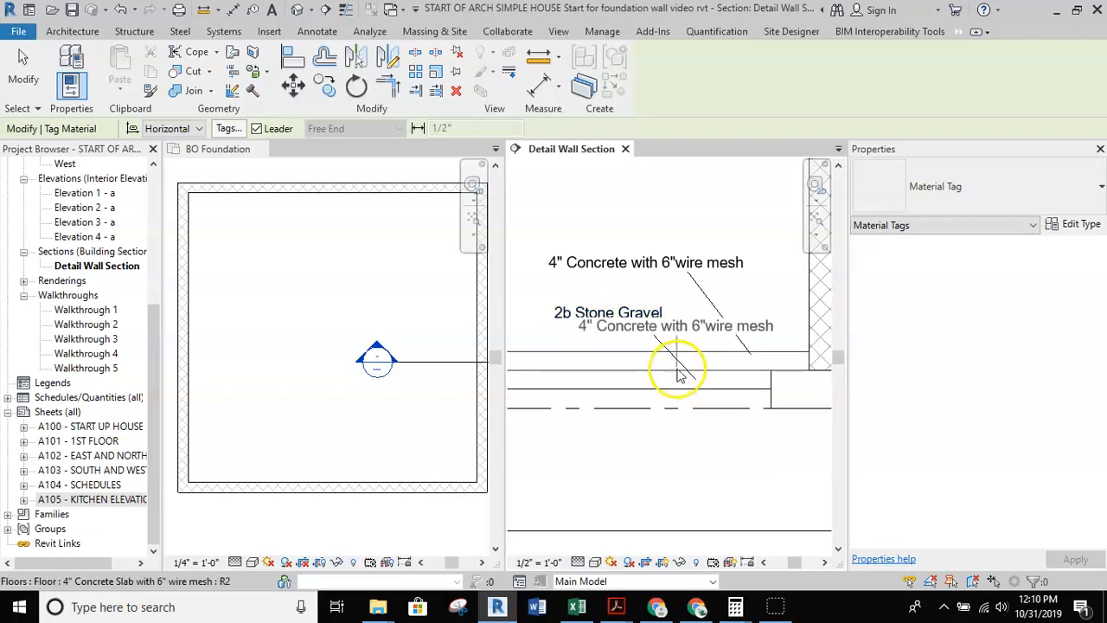
- Try to material-tag the thin vapor barrier between the slab's concrete and gravel layers, then leave the tag command
{"action": "middle_click_drag", "start_coordinate": [659, 373], "coordinate": [645, 398]}
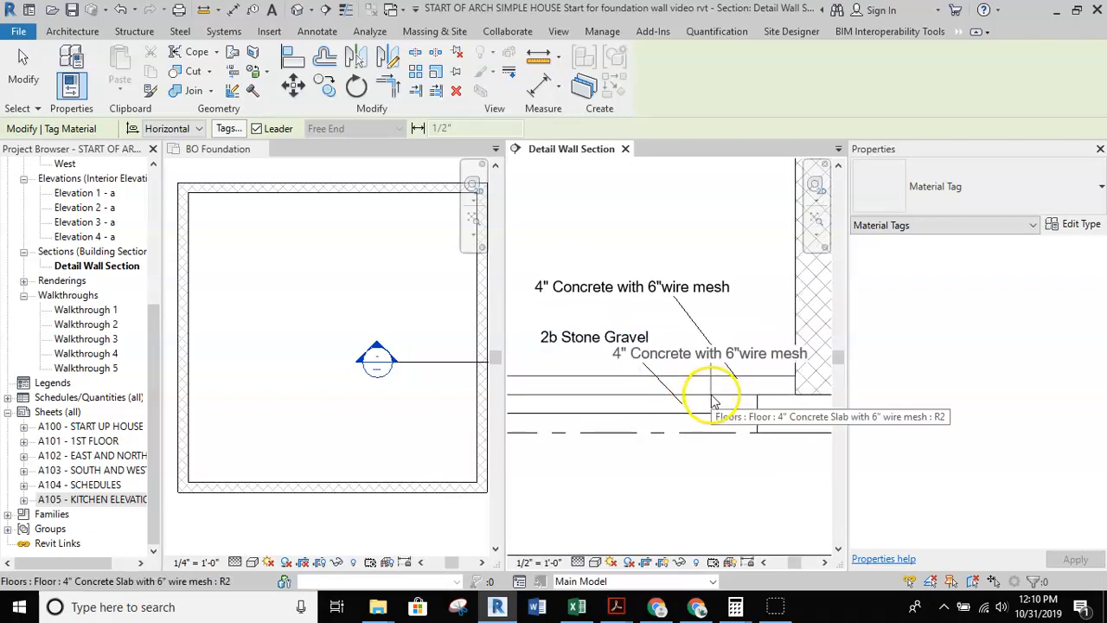
{"action": "scroll", "coordinate": [714, 406], "scroll_direction": "up", "scroll_amount": 6}
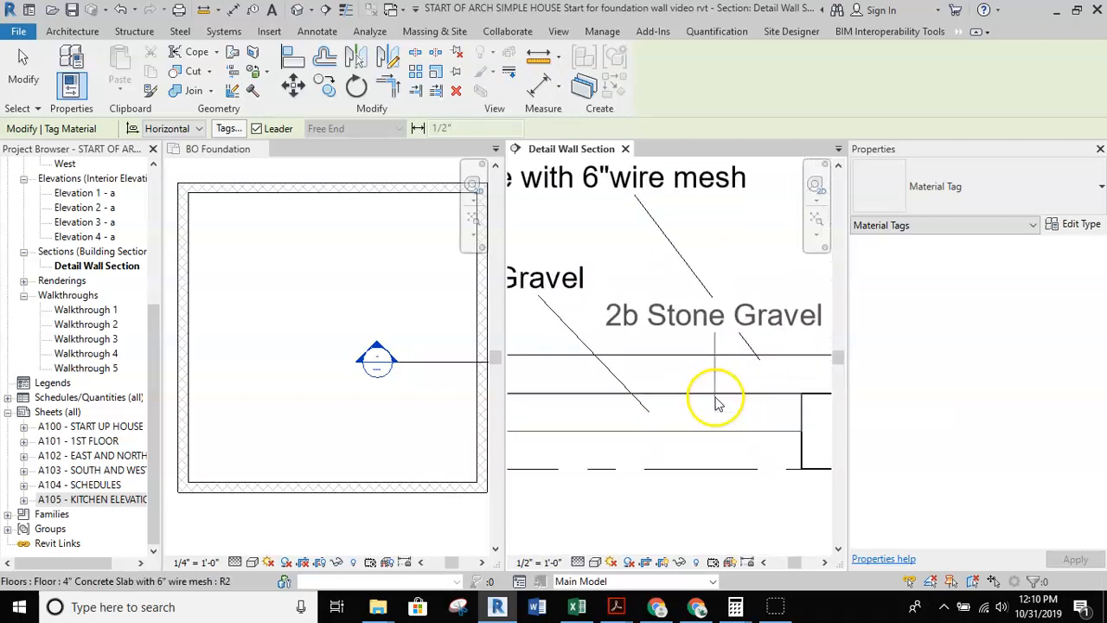
{"action": "scroll", "coordinate": [714, 395], "scroll_direction": "down", "scroll_amount": 2}
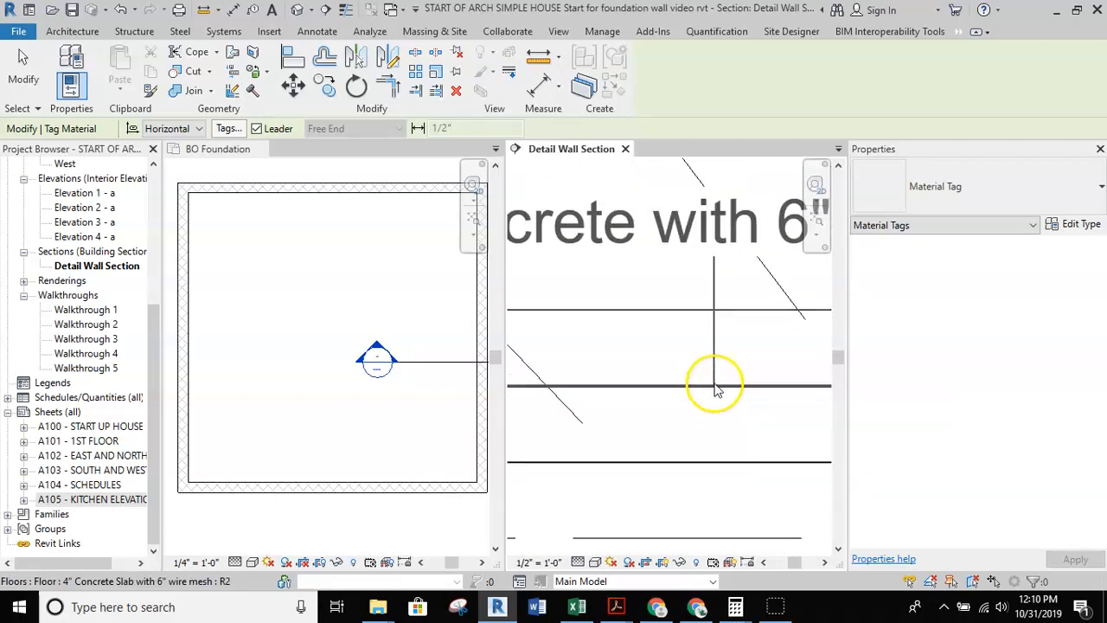
{"action": "scroll", "coordinate": [716, 395], "scroll_direction": "down", "scroll_amount": 5}
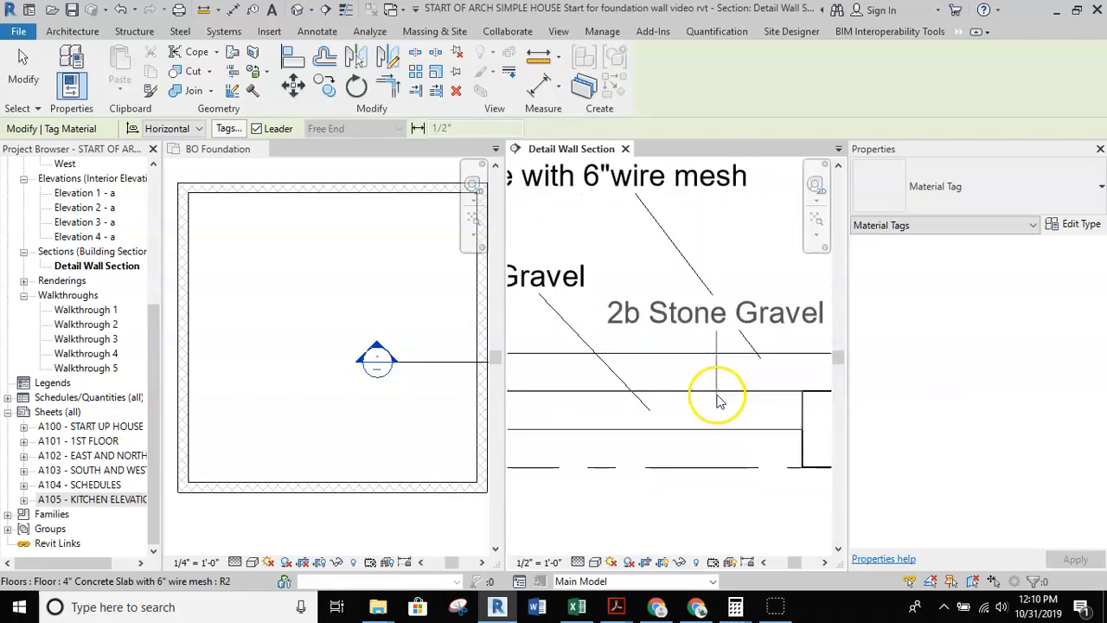
{"action": "middle_click_drag", "start_coordinate": [717, 403], "coordinate": [740, 405]}
{"action": "key", "text": "Escape"}
{"action": "scroll", "coordinate": [730, 388], "scroll_direction": "down", "scroll_amount": 2}
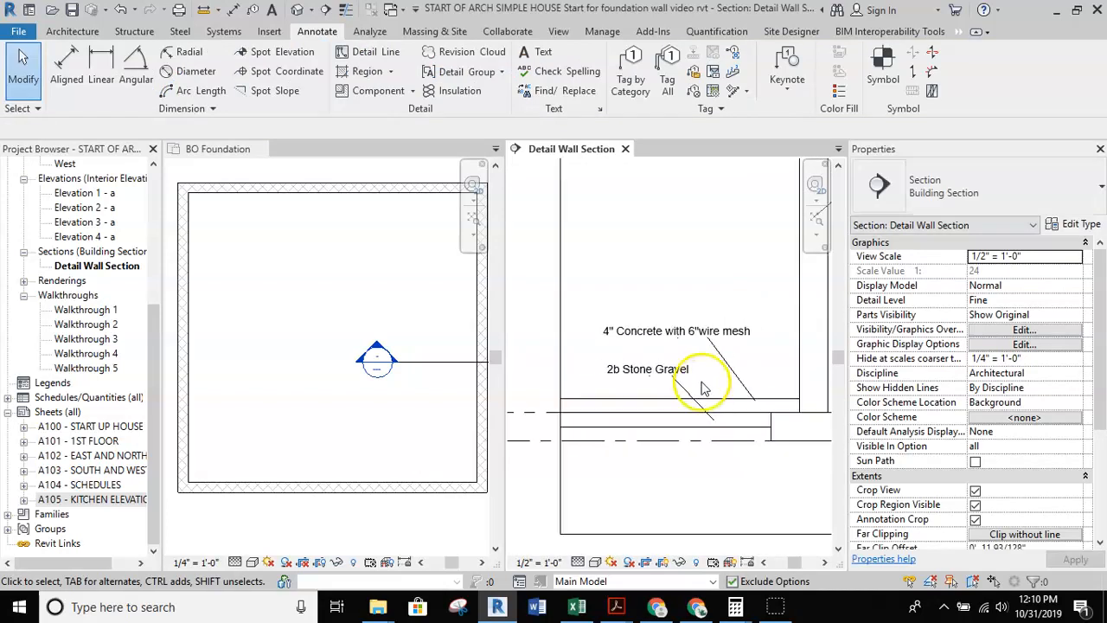
- Add the text note 6ml Vapor Barrier between the two tags, with a two-segment leader pointing to the line between concrete and gravel
{"action": "left_click", "coordinate": [525, 57]}
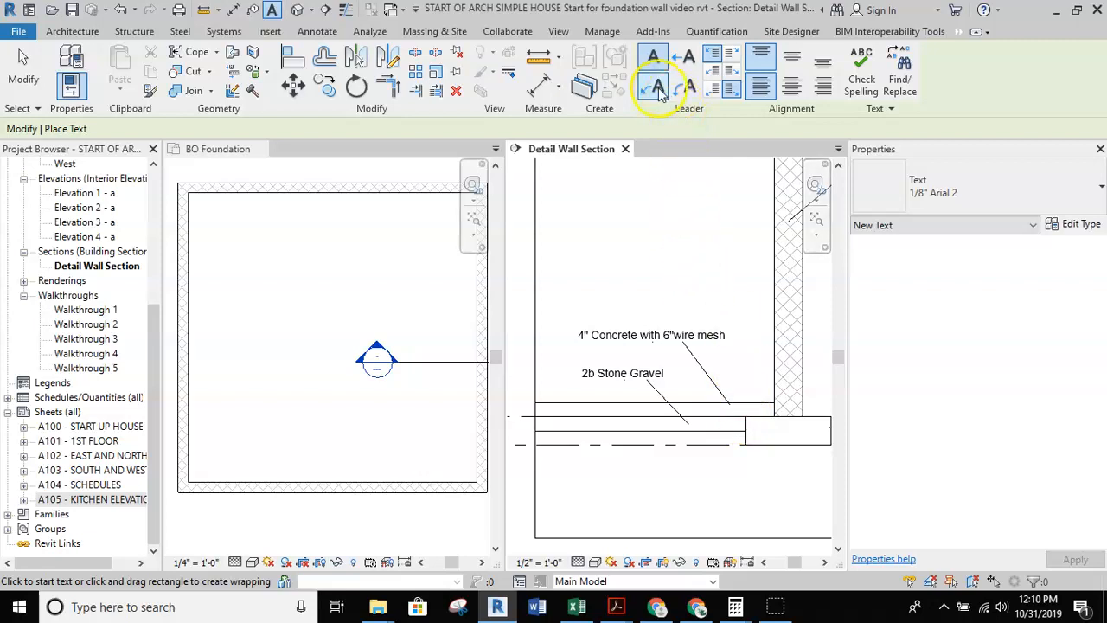
{"action": "left_click", "coordinate": [657, 88]}
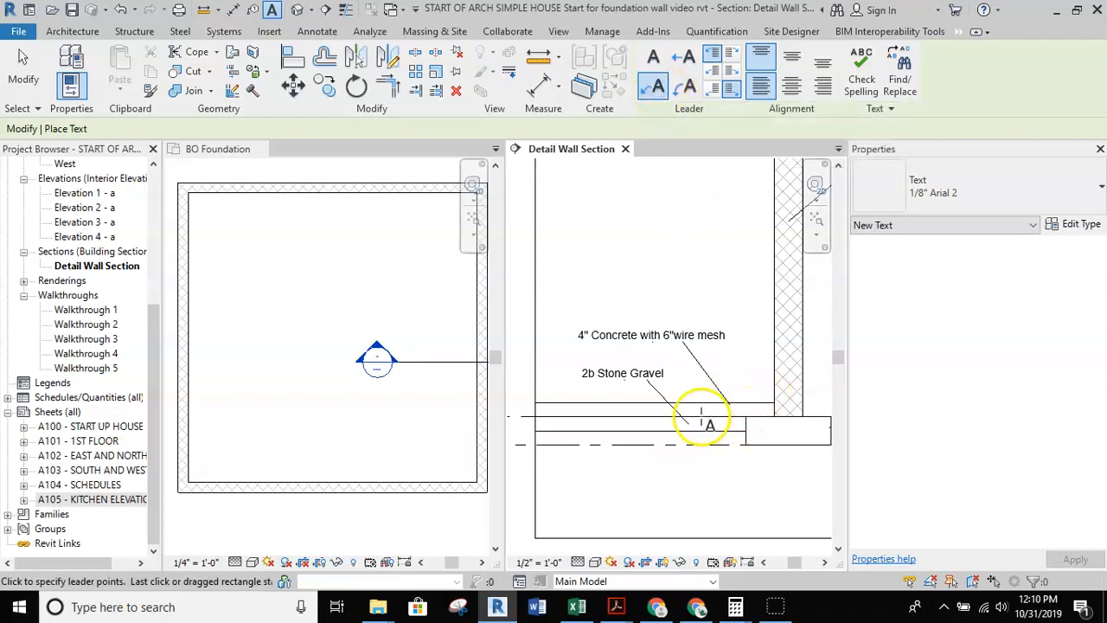
{"action": "left_click", "coordinate": [706, 414]}
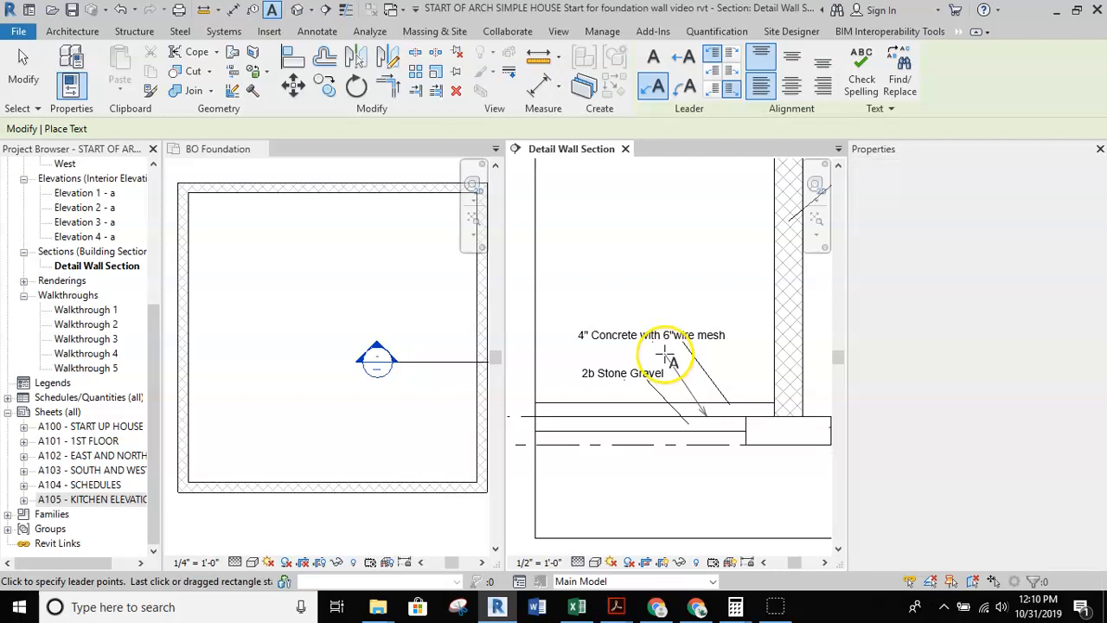
{"action": "left_click", "coordinate": [645, 358]}
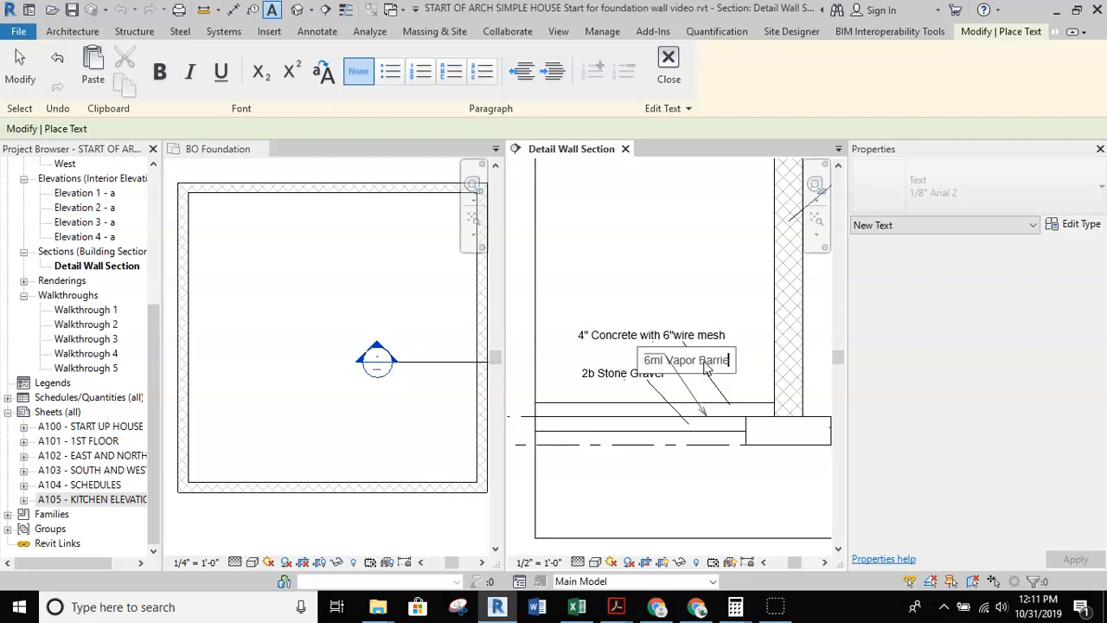
{"action": "left_click", "coordinate": [699, 316]}
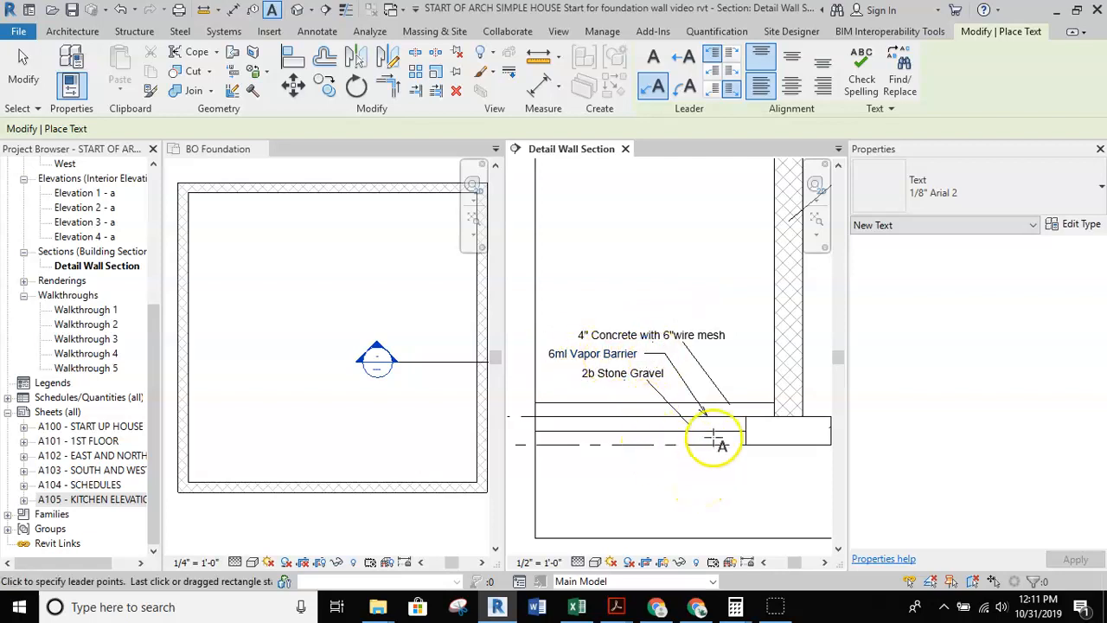
{"action": "key", "text": "Escape"}
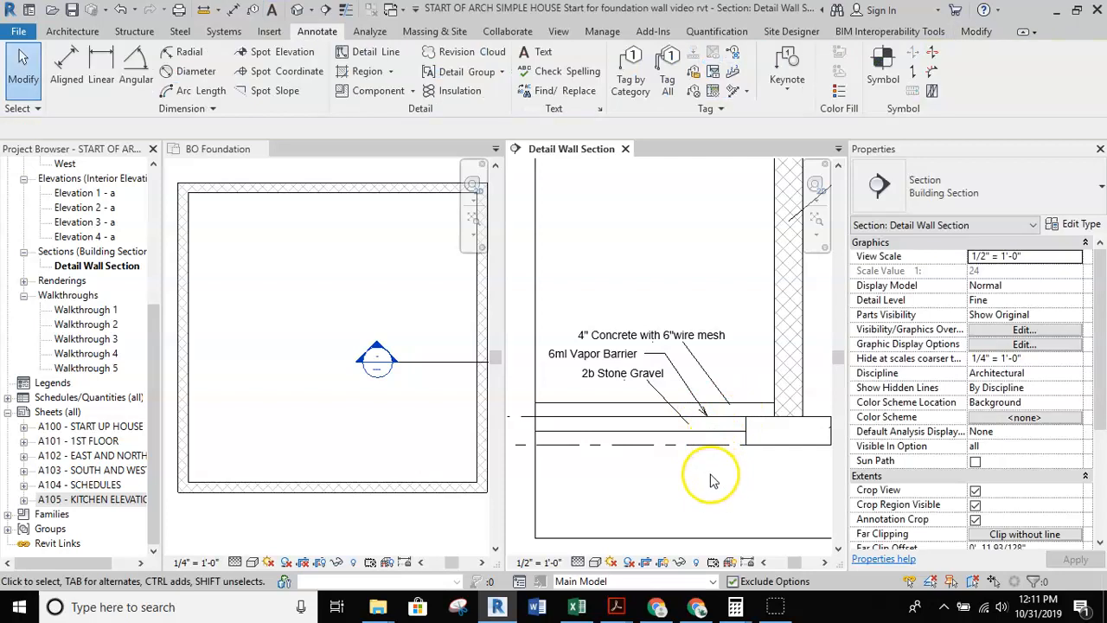
{"action": "scroll", "coordinate": [704, 472], "scroll_direction": "down", "scroll_amount": 5}
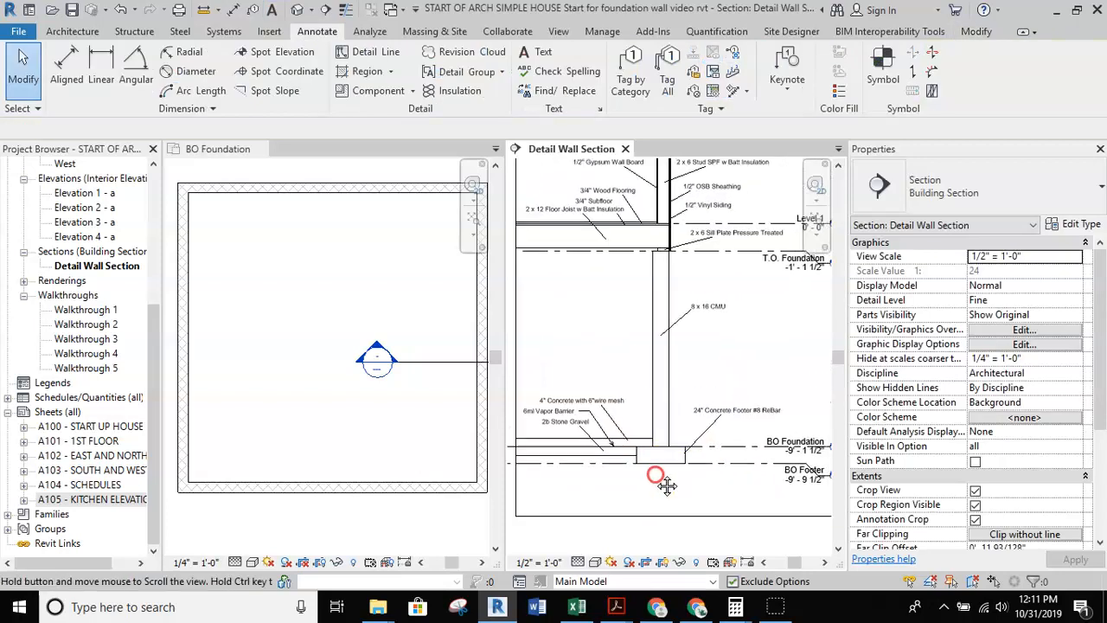
{"action": "scroll", "coordinate": [757, 333], "scroll_direction": "down", "scroll_amount": 1}
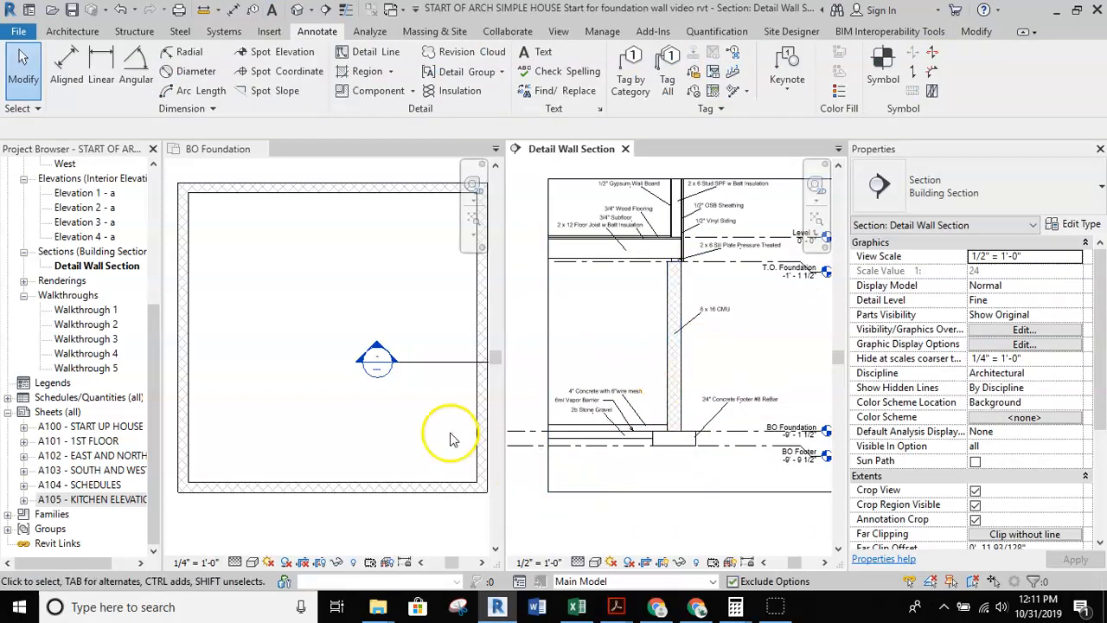
{"action": "left_click", "coordinate": [396, 424]}
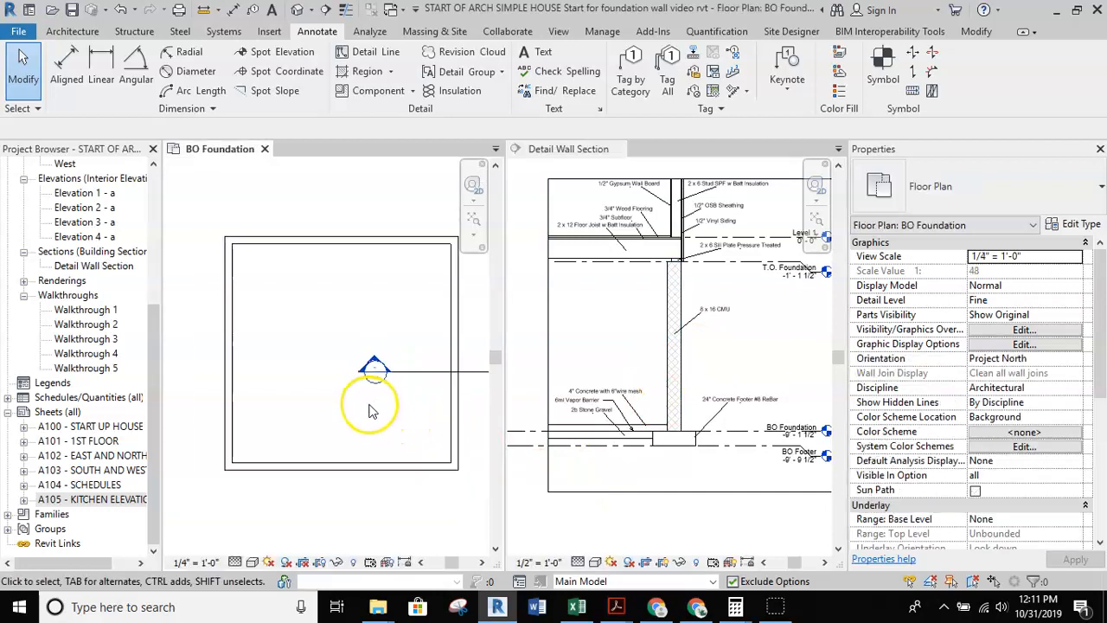
{"action": "scroll", "coordinate": [370, 424], "scroll_direction": "down", "scroll_amount": 1}
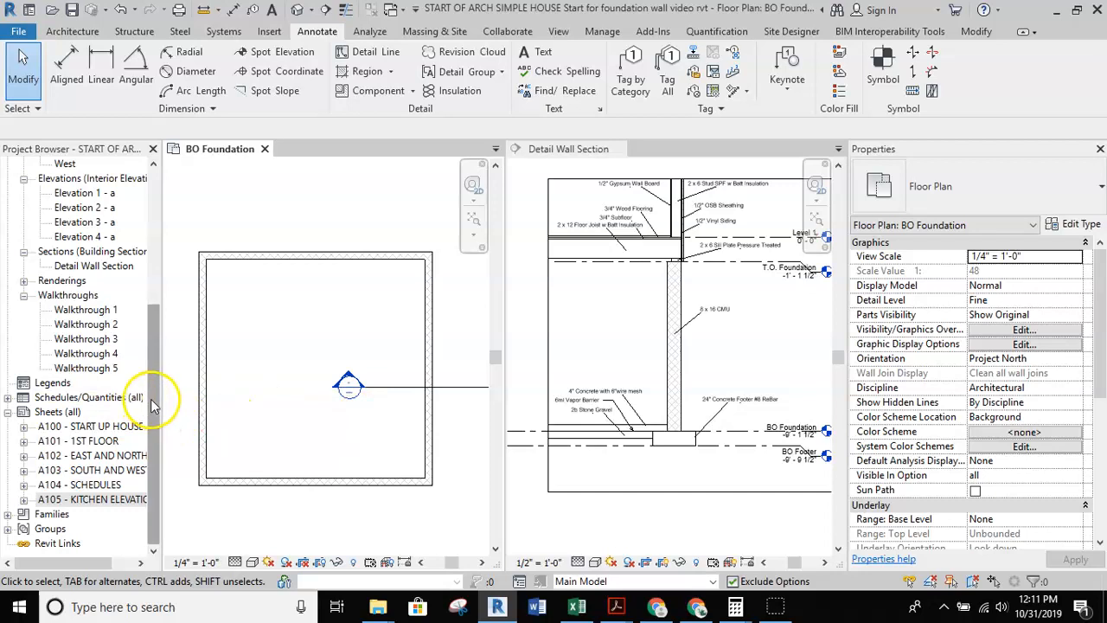
{"action": "left_click", "coordinate": [130, 499]}
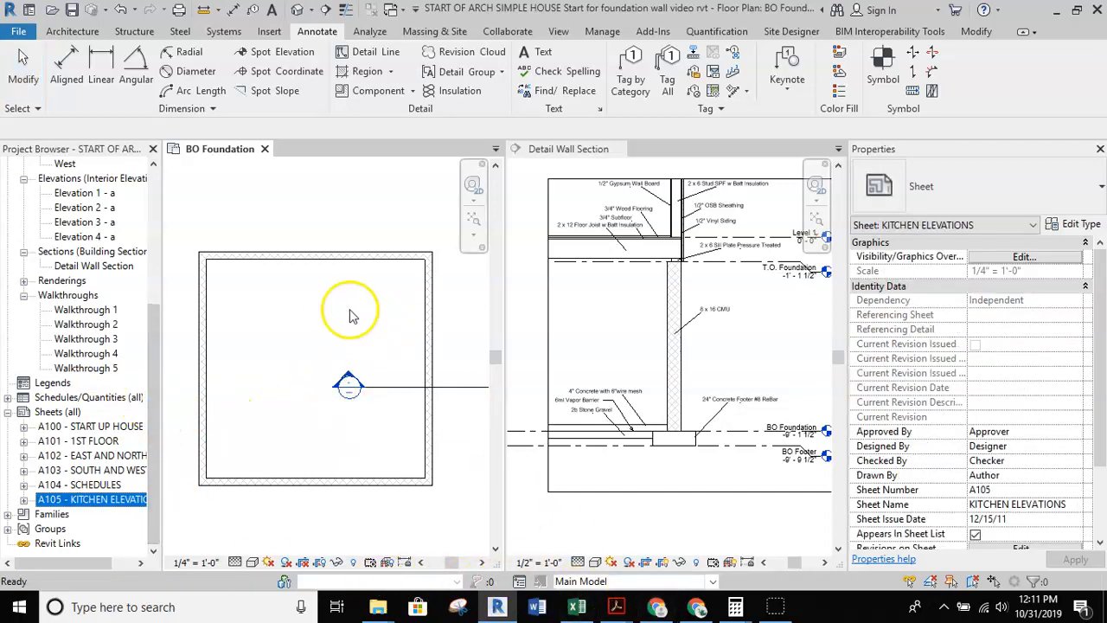
{"action": "left_click", "coordinate": [386, 335]}
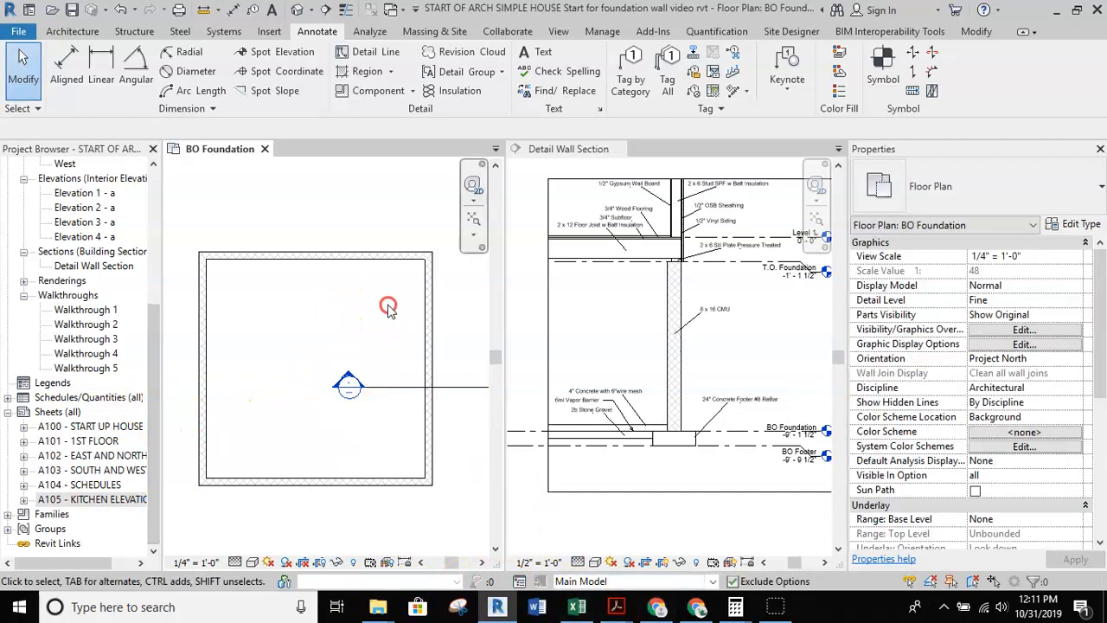
- Switch to the foundation drawing rubric in the browser and examine its example foundation plan and detail wall section sheets
{"action": "left_click", "coordinate": [657, 608]}
{"action": "scroll", "coordinate": [435, 348], "scroll_direction": "up", "scroll_amount": 2}
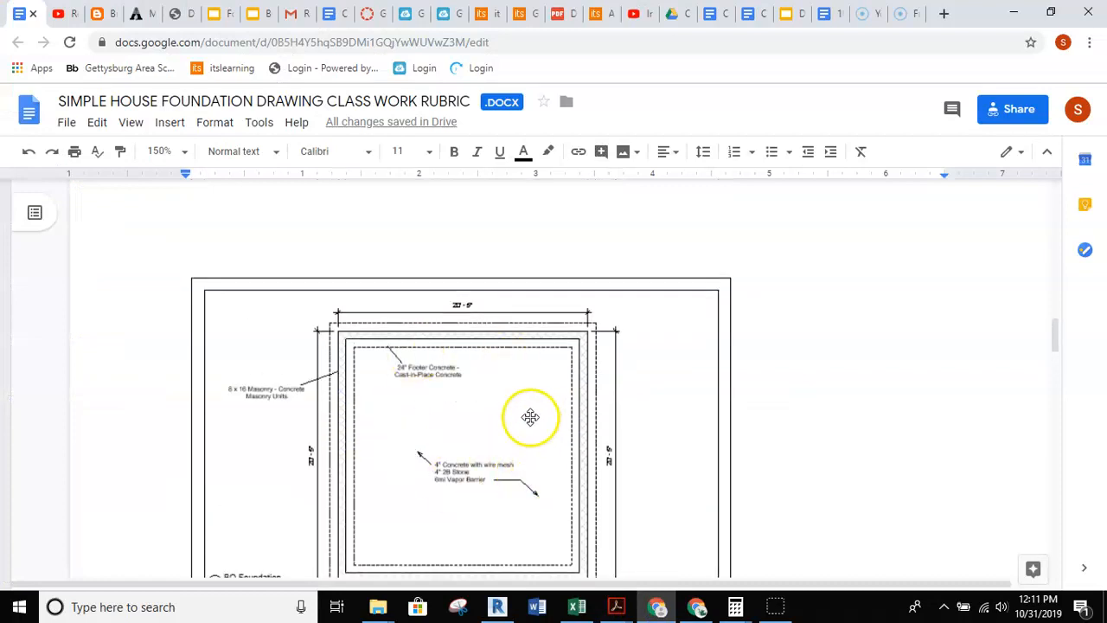
{"action": "scroll", "coordinate": [526, 419], "scroll_direction": "down", "scroll_amount": 2}
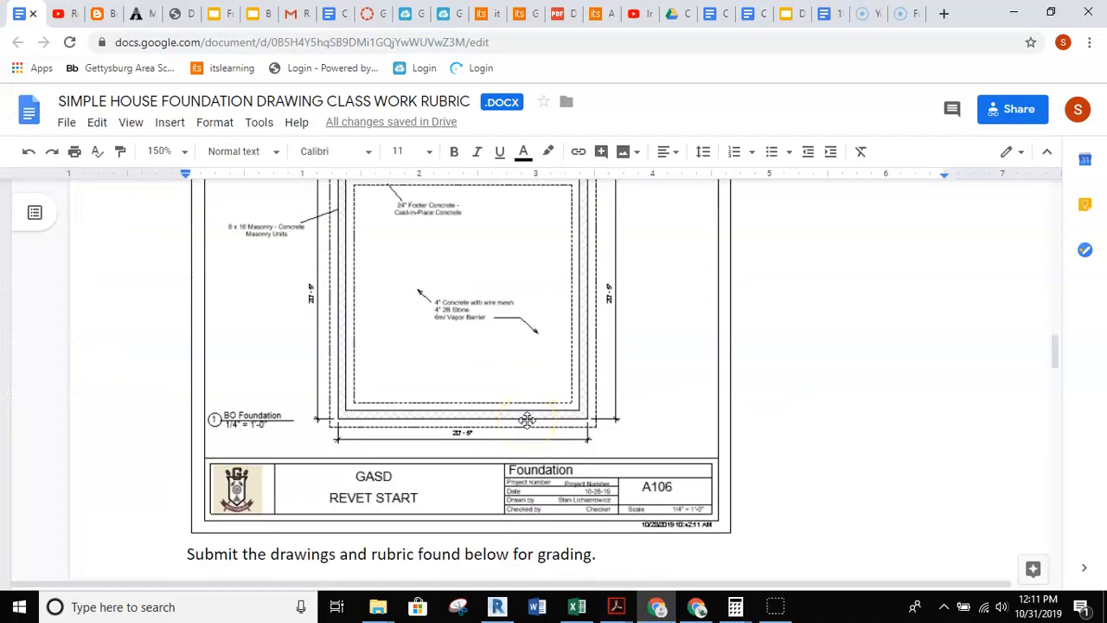
{"action": "scroll", "coordinate": [526, 420], "scroll_direction": "up", "scroll_amount": 1}
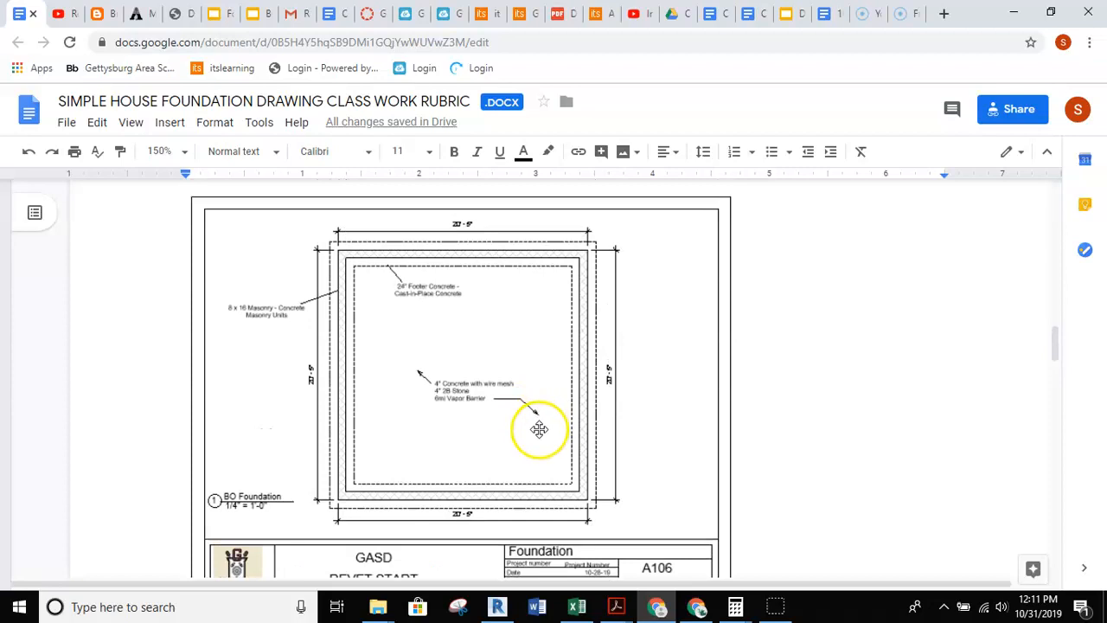
{"action": "scroll", "coordinate": [541, 432], "scroll_direction": "up", "scroll_amount": 3}
{"action": "scroll", "coordinate": [541, 432], "scroll_direction": "down", "scroll_amount": 12}
{"action": "scroll", "coordinate": [556, 358], "scroll_direction": "up", "scroll_amount": 2}
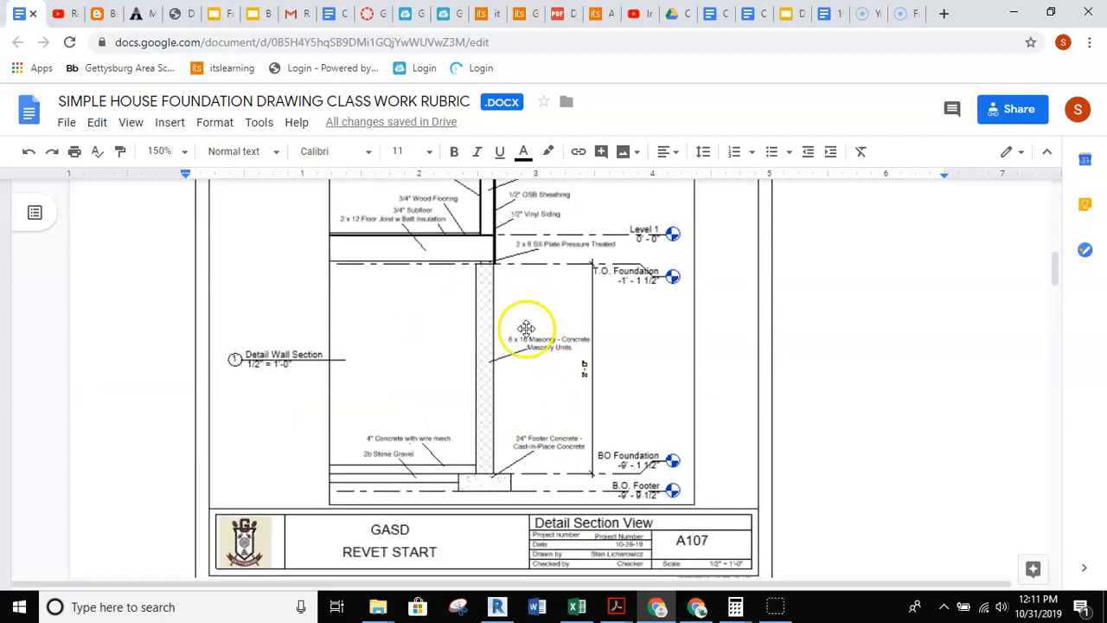
{"action": "scroll", "coordinate": [527, 326], "scroll_direction": "down", "scroll_amount": 8}
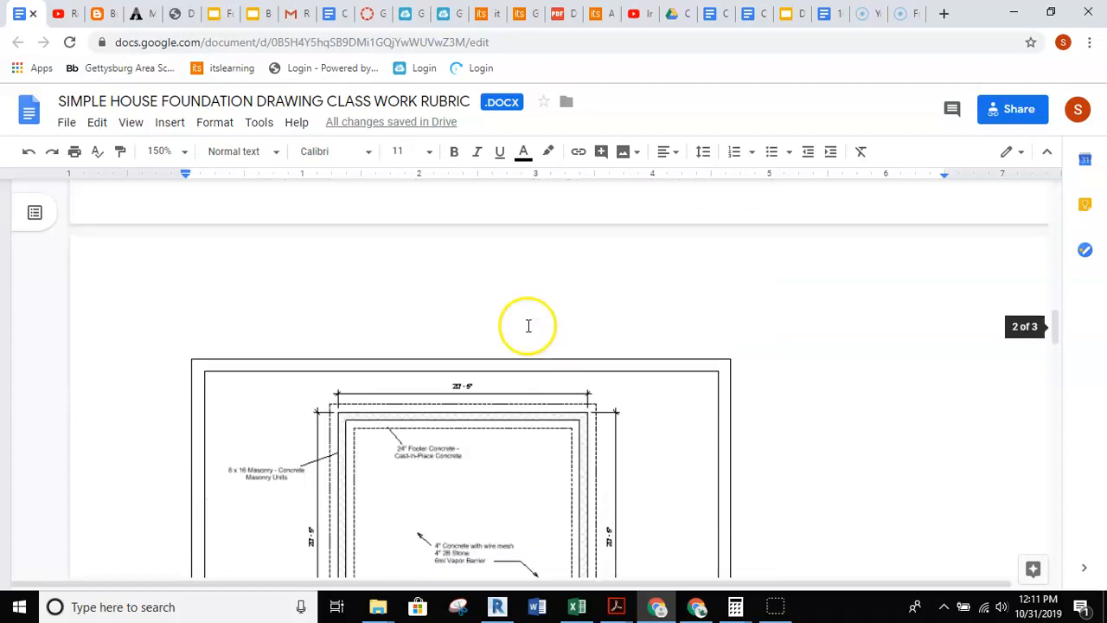
{"action": "scroll", "coordinate": [527, 325], "scroll_direction": "down", "scroll_amount": 1}
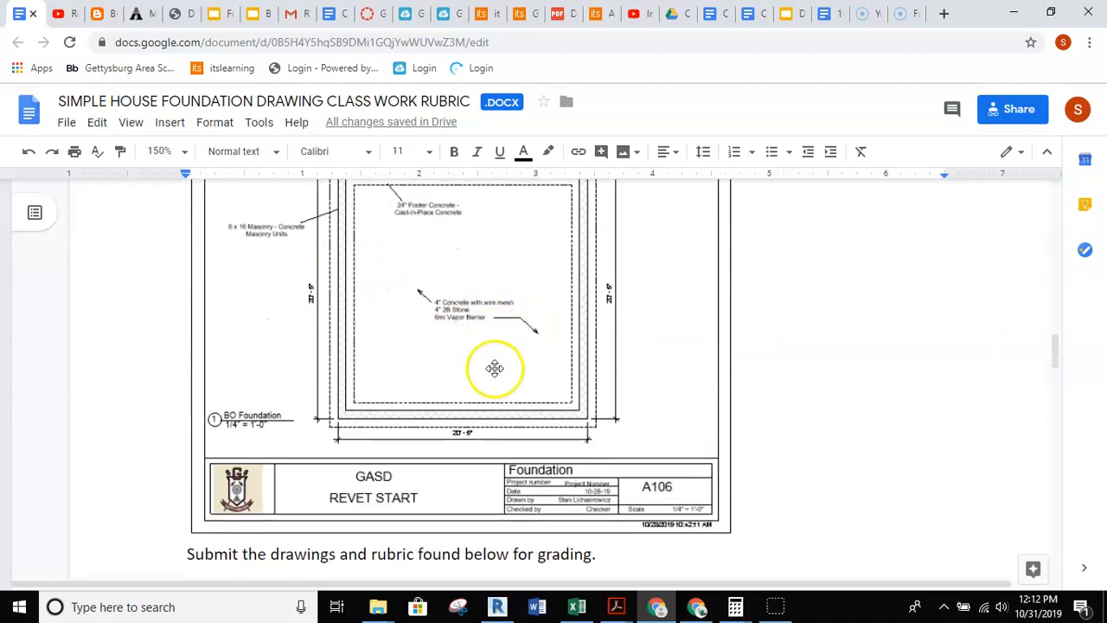
{"action": "scroll", "coordinate": [495, 366], "scroll_direction": "up", "scroll_amount": 1}
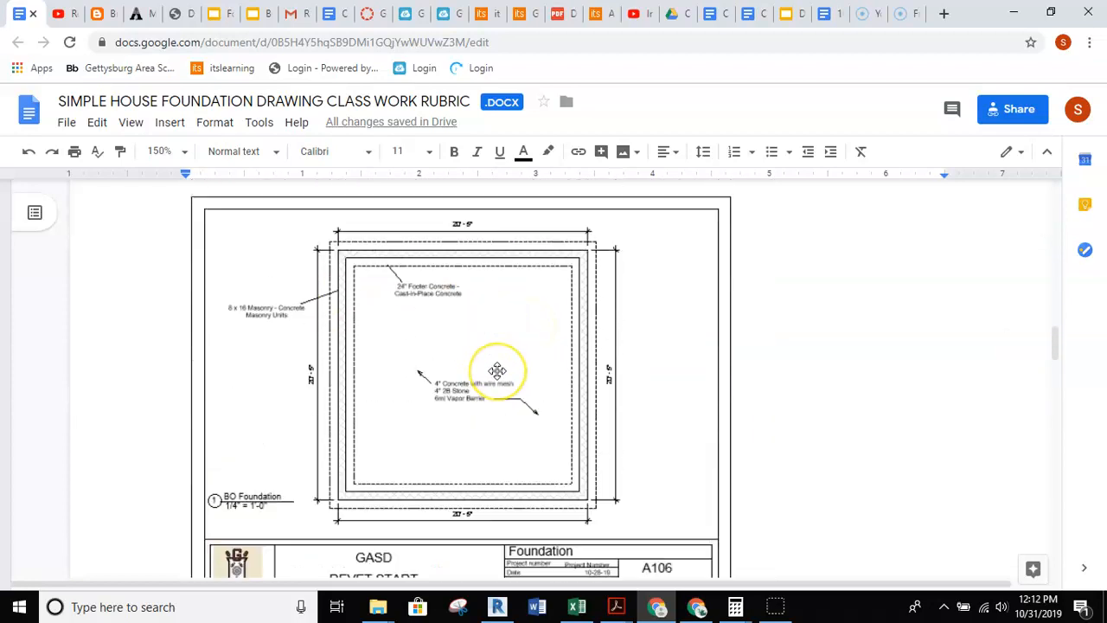
- Switch back to Revit and create a new sheet with the A 8.5 x 11 HORIZONTAL GASD title block
{"action": "left_click", "coordinate": [497, 606]}
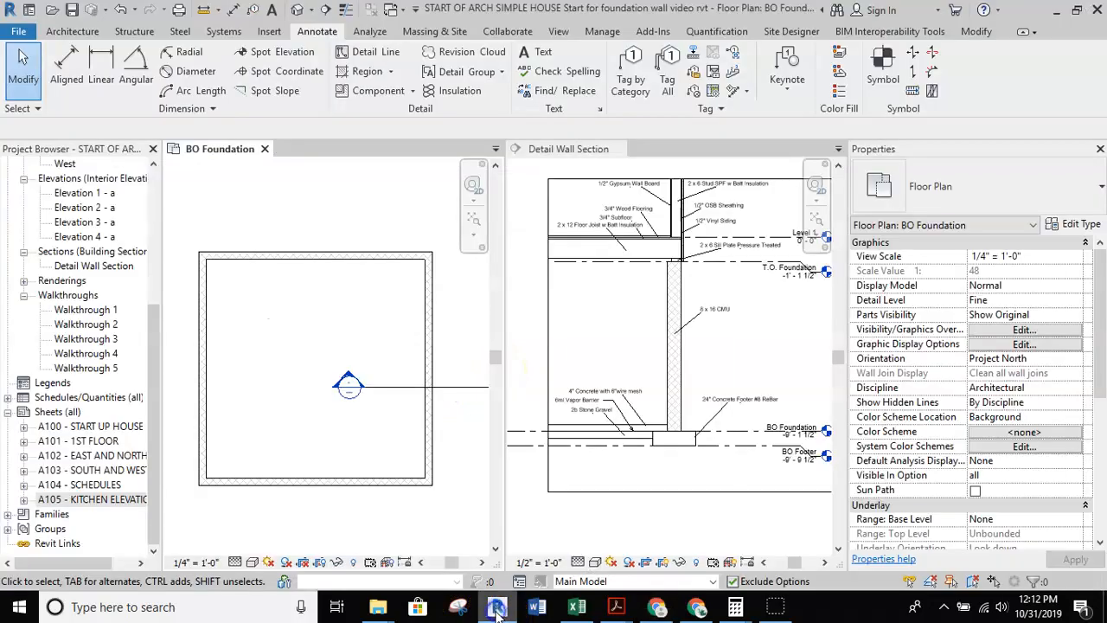
{"action": "right_click", "coordinate": [56, 413]}
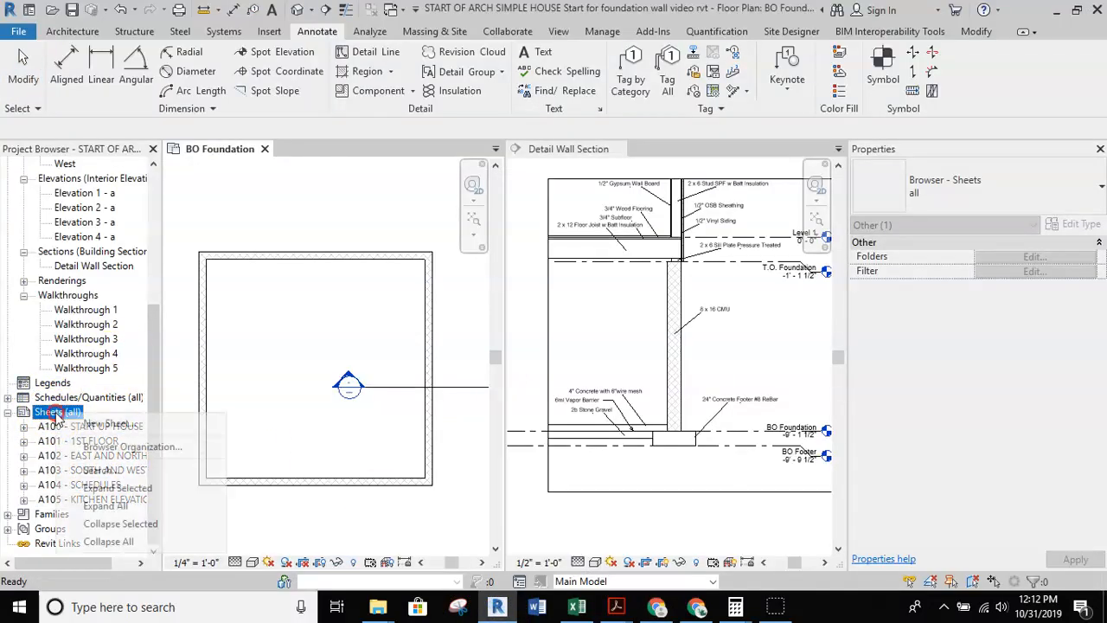
{"action": "left_click", "coordinate": [98, 425]}
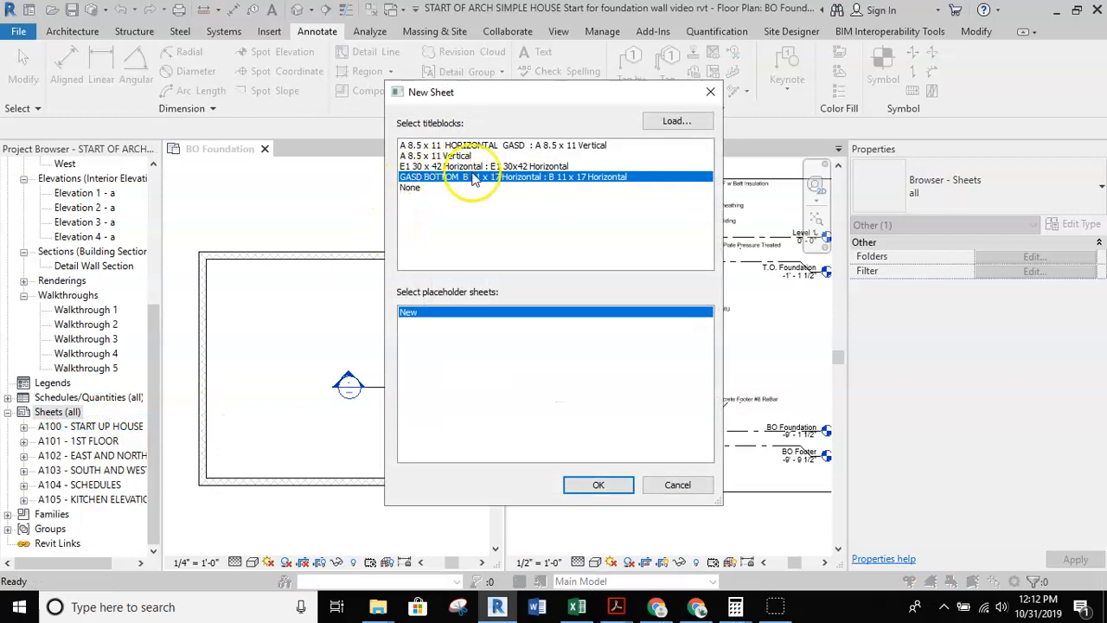
{"action": "left_click", "coordinate": [485, 145]}
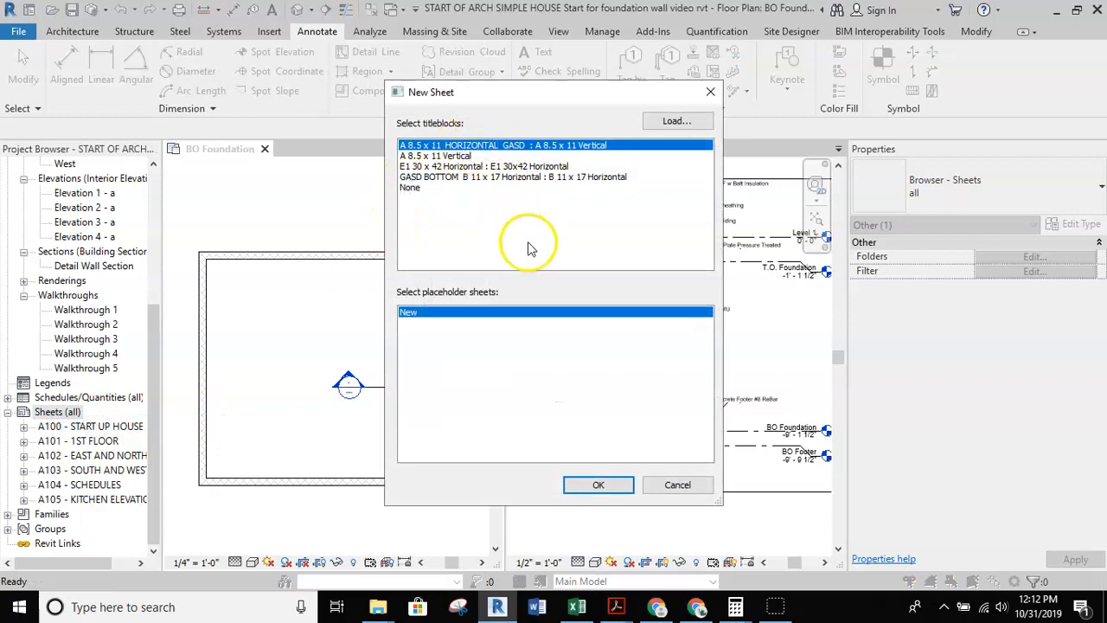
{"action": "left_click", "coordinate": [600, 486]}
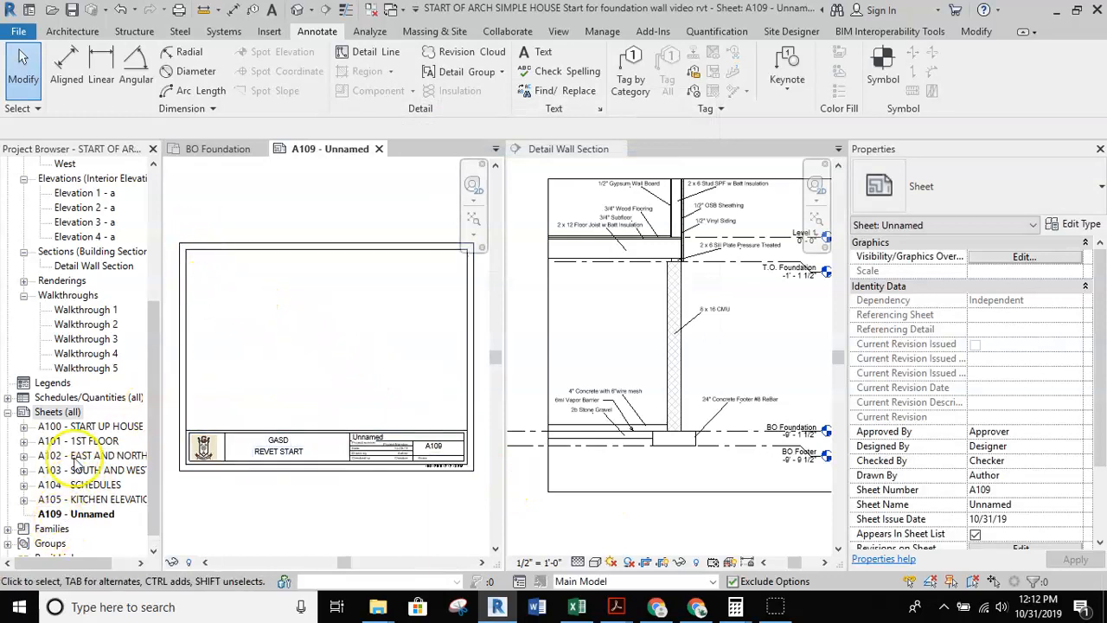
- Create a second new sheet using the same A 8.5 x 11 HORIZONTAL GASD title block
{"action": "right_click", "coordinate": [71, 413]}
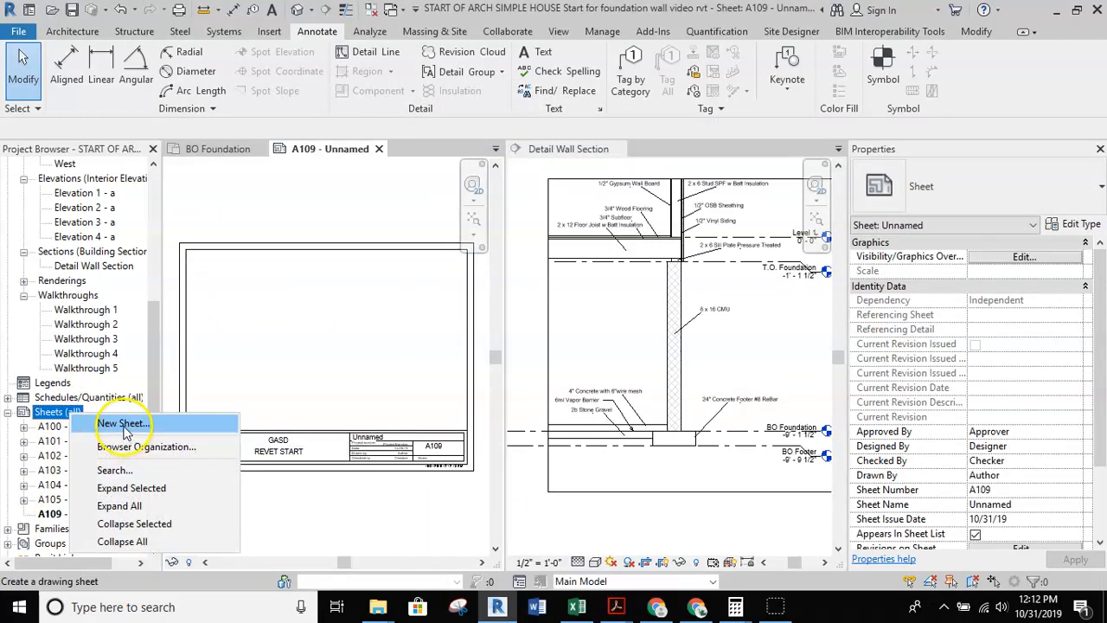
{"action": "left_click", "coordinate": [124, 423]}
{"action": "left_click", "coordinate": [490, 146]}
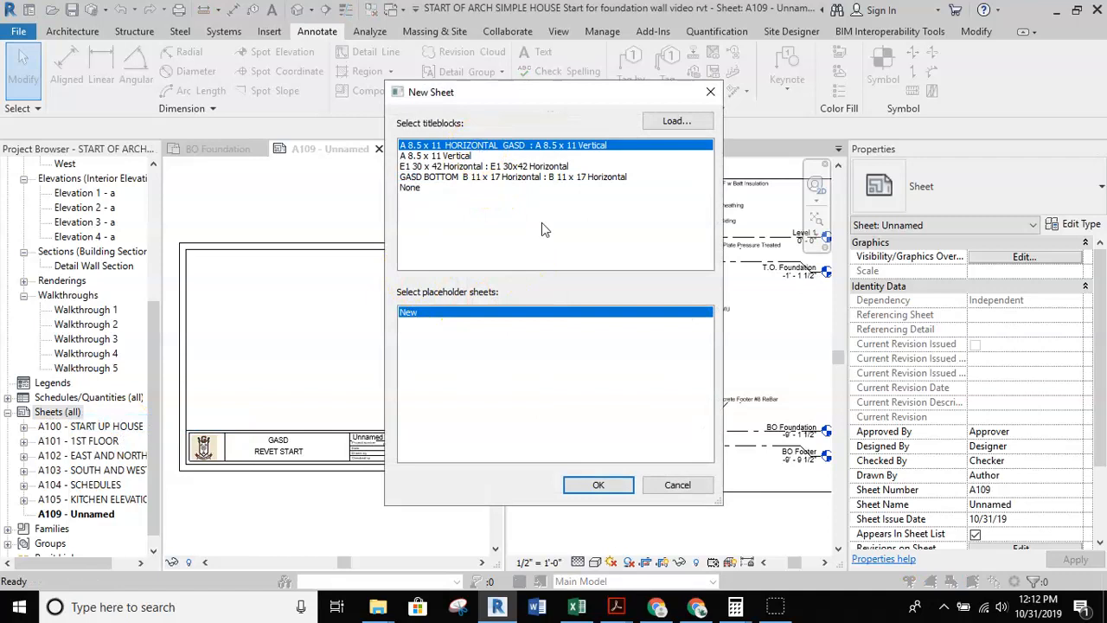
{"action": "left_click", "coordinate": [614, 487]}
- Place the Detail Wall Section view on sheet A110, just above the title block
{"action": "left_click_drag", "start_coordinate": [153, 316], "coordinate": [154, 190]}
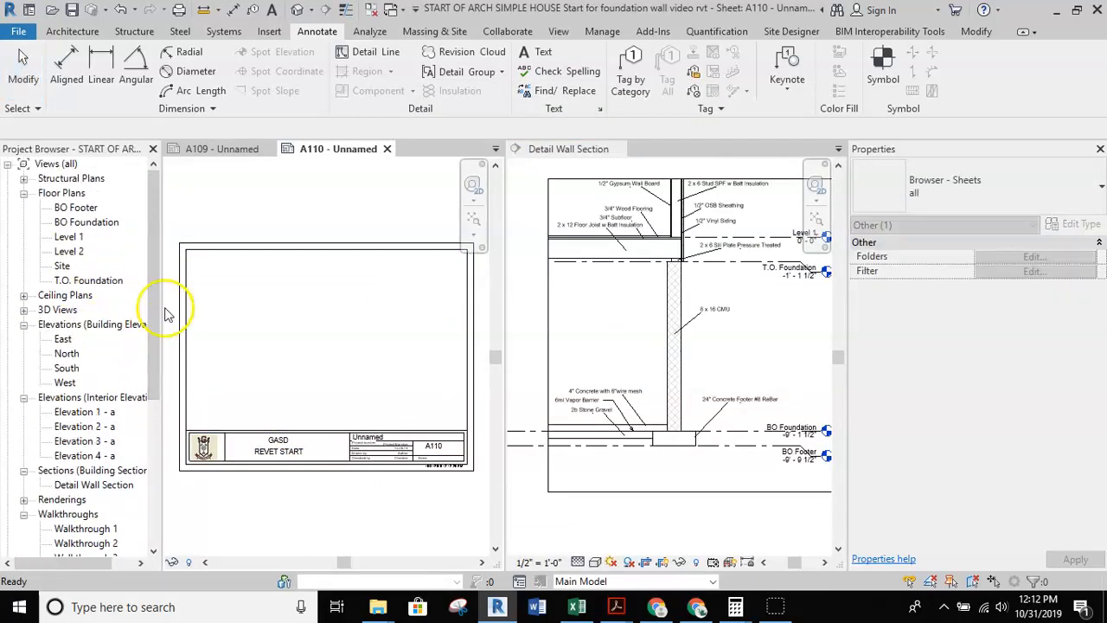
{"action": "scroll", "coordinate": [153, 303], "scroll_direction": "down", "scroll_amount": 4}
{"action": "left_click", "coordinate": [82, 310]}
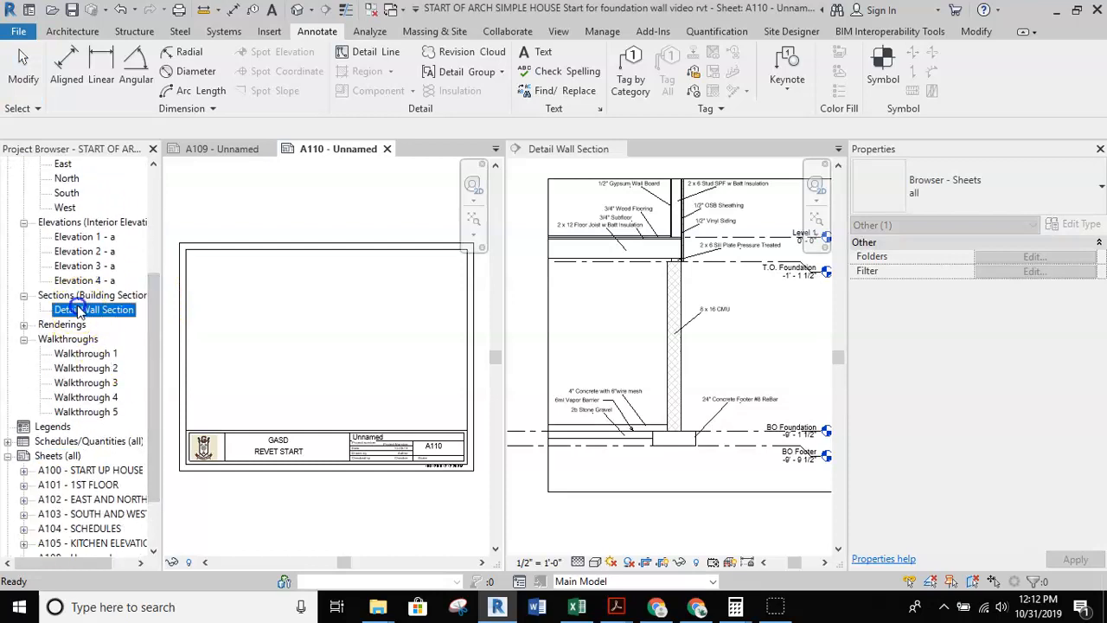
{"action": "left_click_drag", "start_coordinate": [303, 337], "coordinate": [302, 337]}
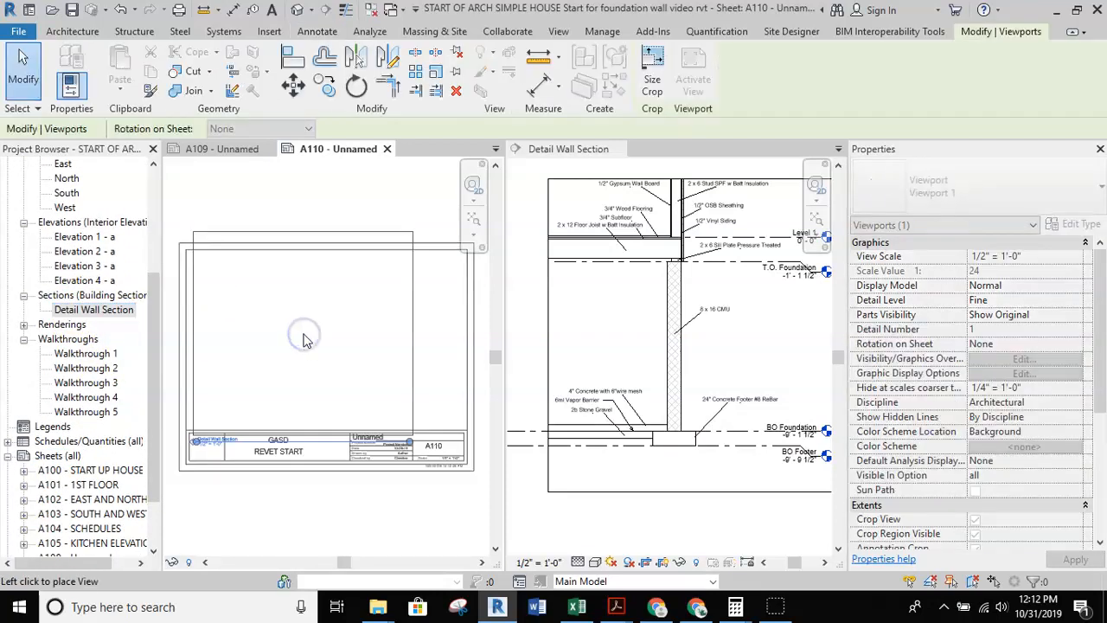
{"action": "left_click", "coordinate": [326, 320]}
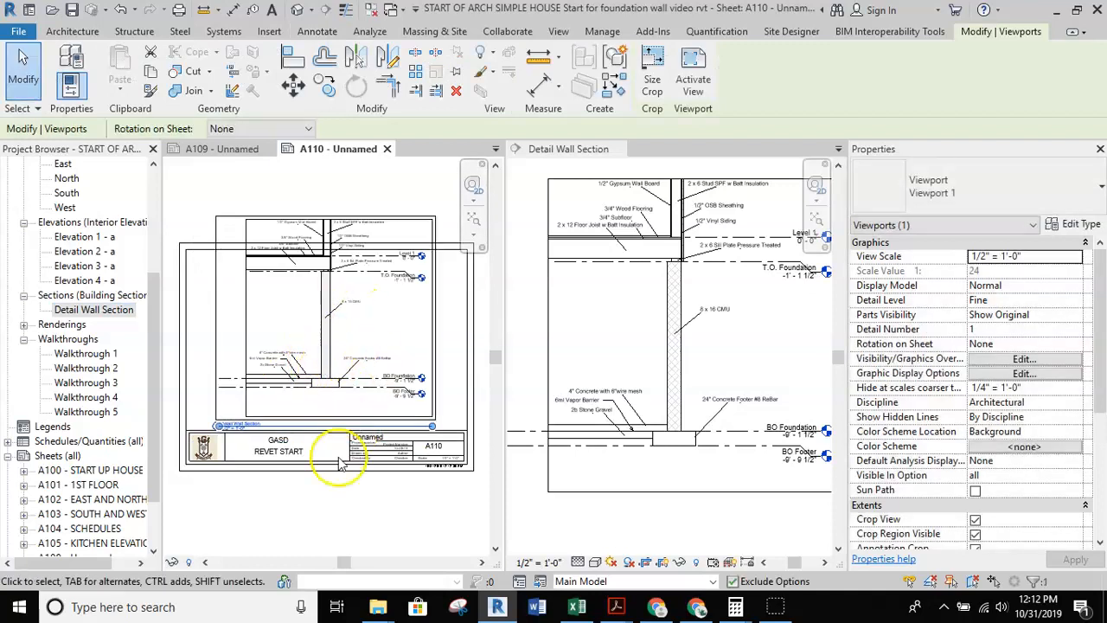
{"action": "left_click", "coordinate": [329, 493]}
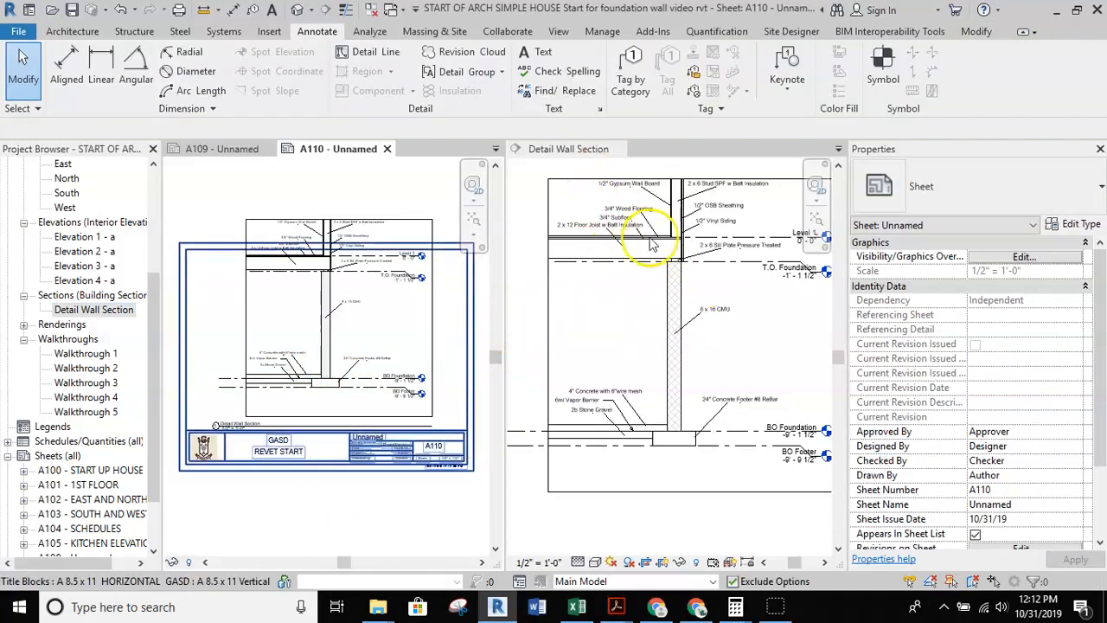
- Close the separate Detail Wall Section view and activate the section's viewport on sheet A110
{"action": "left_click", "coordinate": [613, 149]}
{"action": "left_click", "coordinate": [628, 149]}
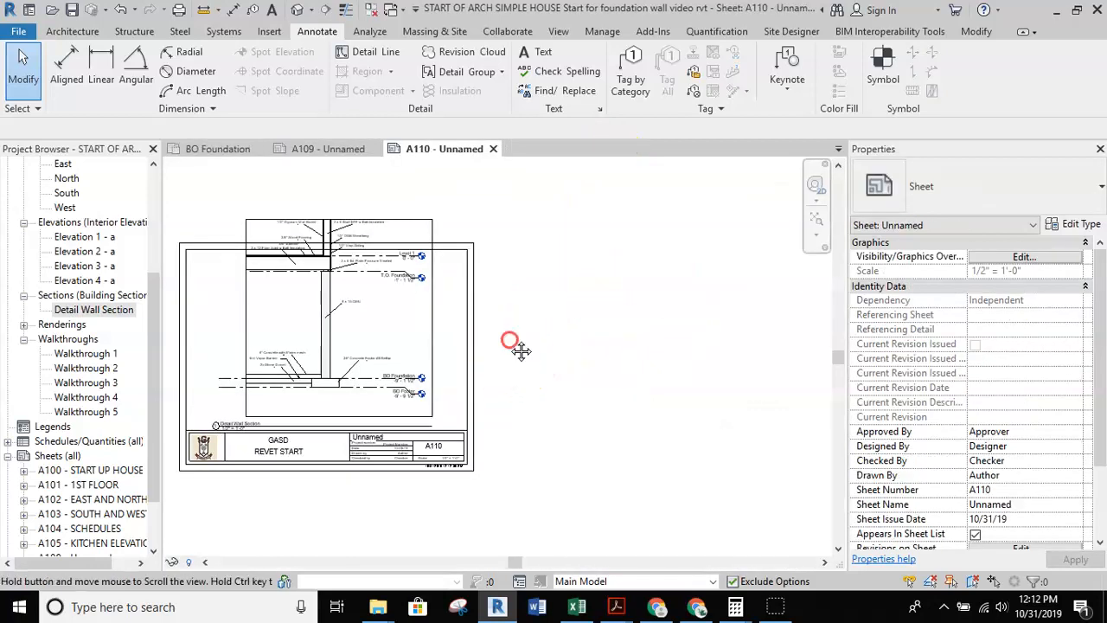
{"action": "scroll", "coordinate": [519, 348], "scroll_direction": "up", "scroll_amount": 3}
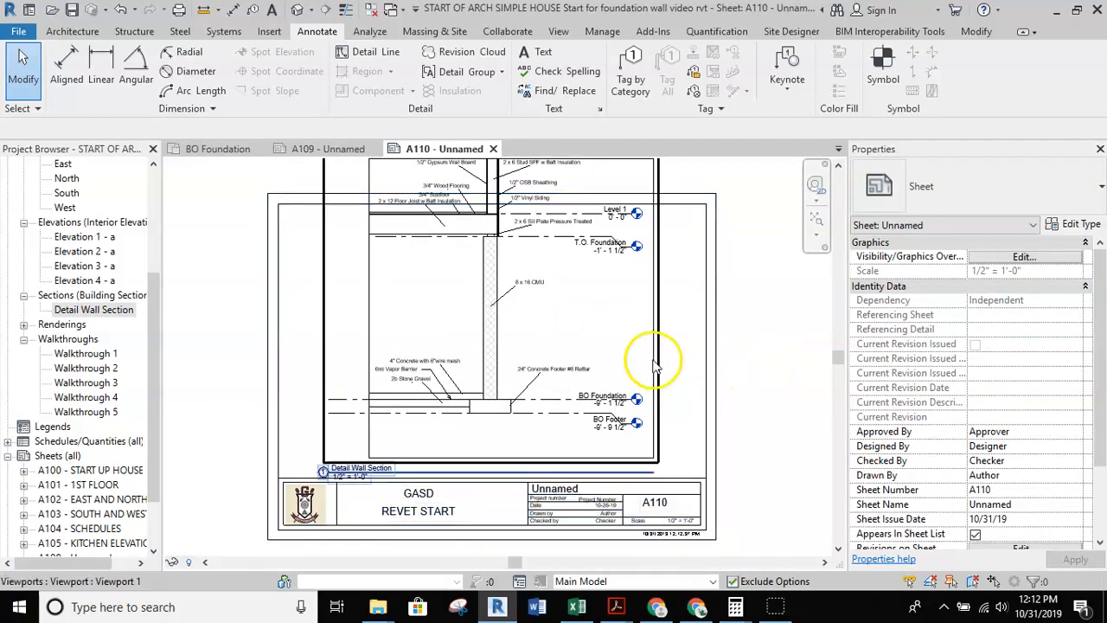
{"action": "left_click", "coordinate": [655, 364]}
{"action": "right_click", "coordinate": [594, 323]}
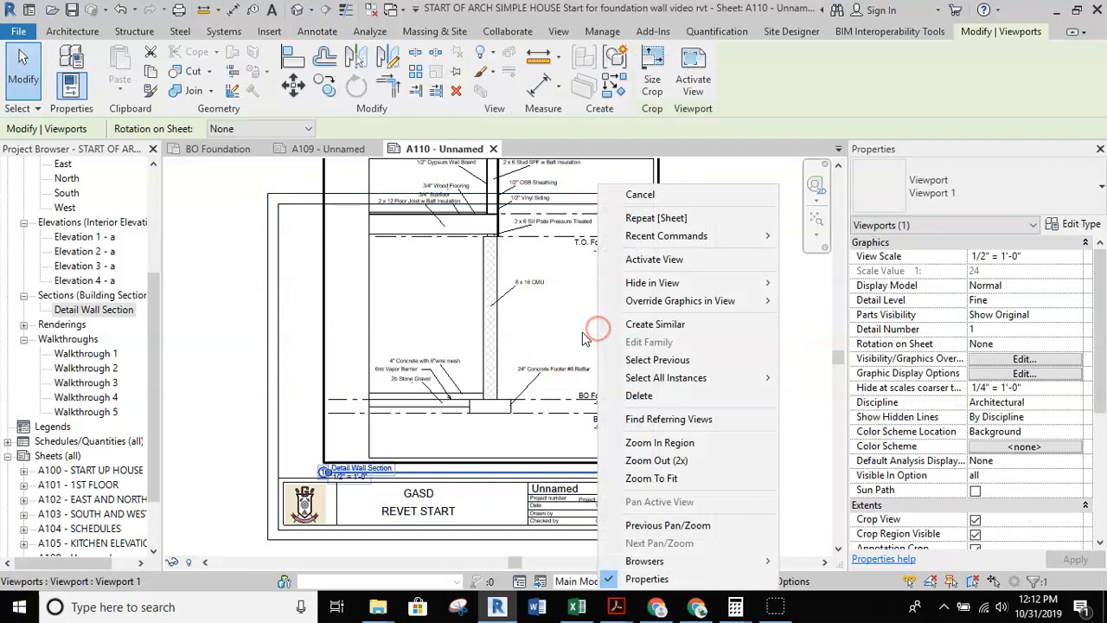
{"action": "left_click", "coordinate": [689, 90]}
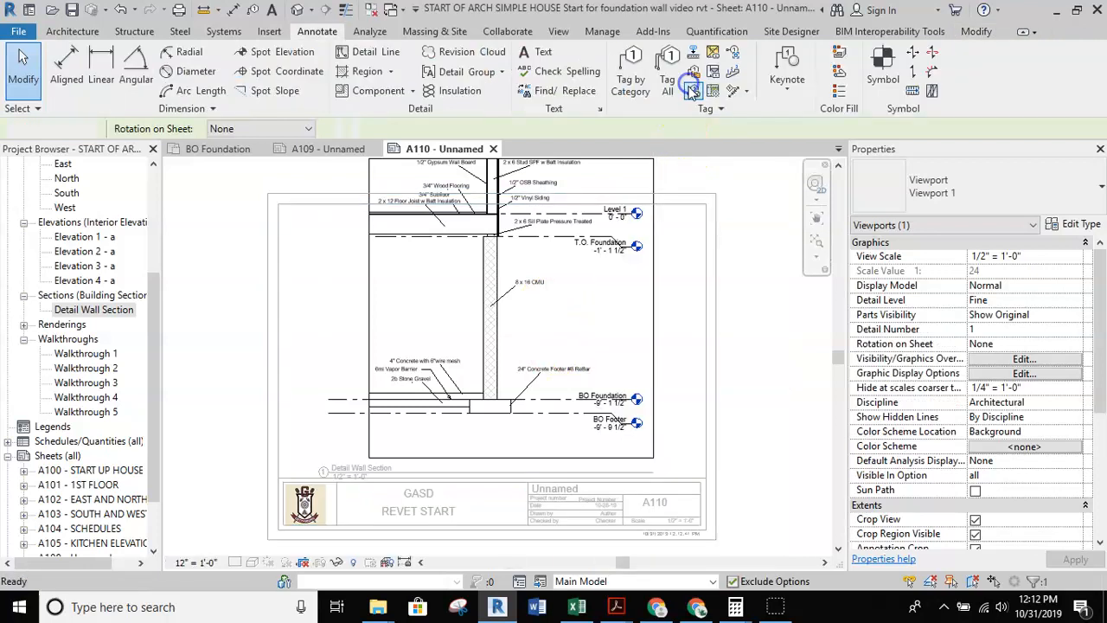
- Raise the lower edge of the wall section's crop region to just beneath the footer level
{"action": "left_click", "coordinate": [653, 324]}
{"action": "left_click_drag", "start_coordinate": [518, 451], "coordinate": [545, 403]}
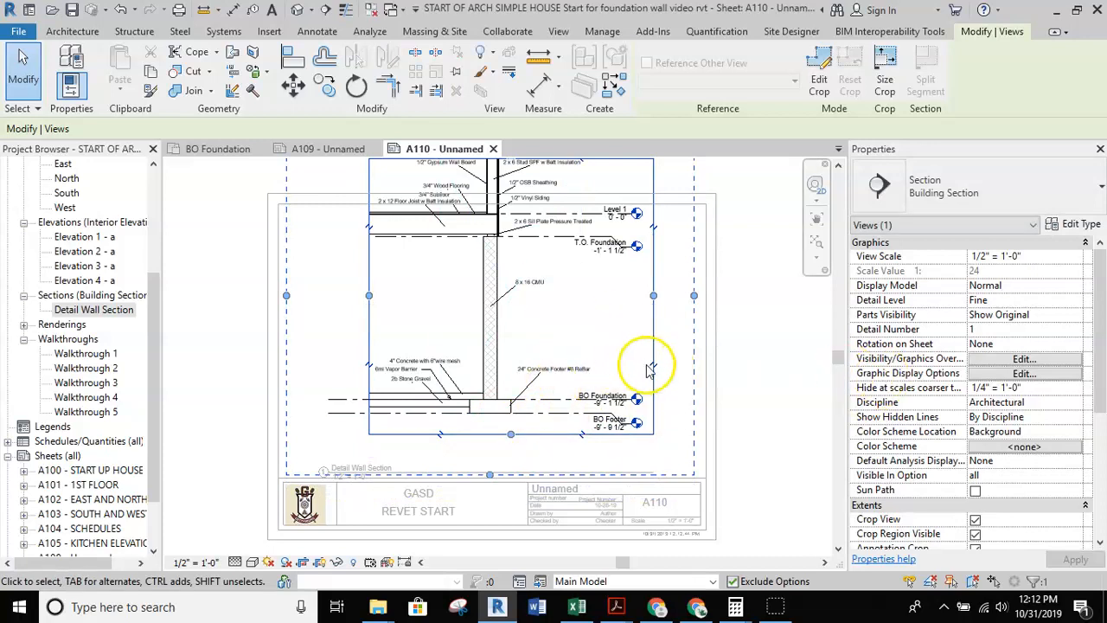
{"action": "scroll", "coordinate": [975, 380], "scroll_direction": "down", "scroll_amount": 6}
{"action": "scroll", "coordinate": [967, 371], "scroll_direction": "up", "scroll_amount": 2}
{"action": "left_click", "coordinate": [974, 358]}
{"action": "left_click", "coordinate": [974, 373]}
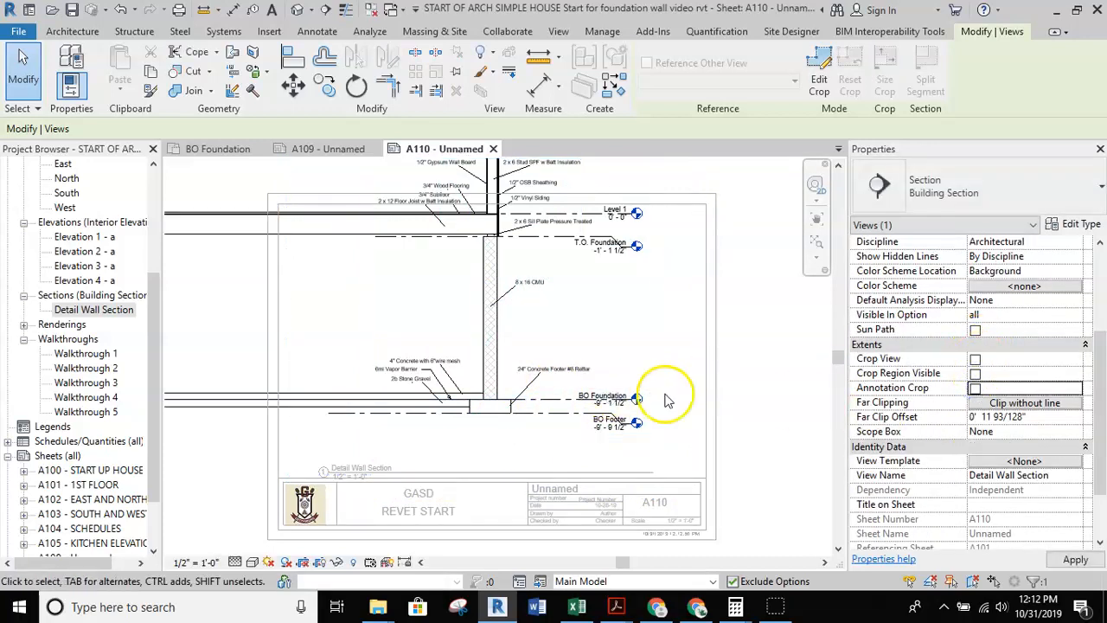
{"action": "left_click", "coordinate": [974, 373]}
{"action": "left_click", "coordinate": [975, 358]}
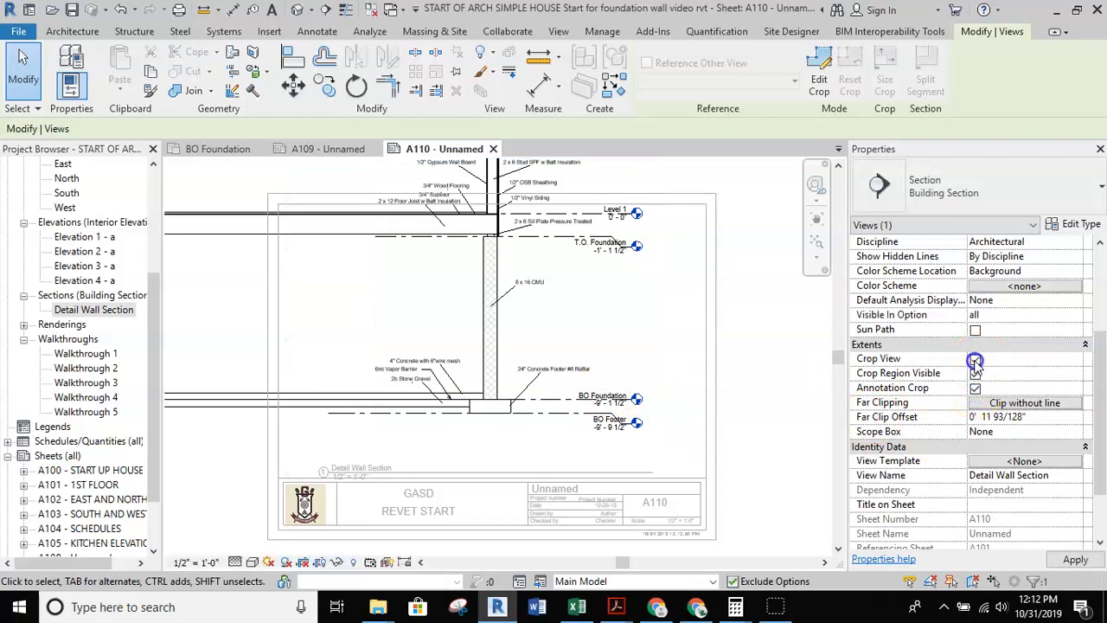
{"action": "left_click", "coordinate": [508, 363]}
- Tighten all four sides of the annotation crop so it fits closely around the wall section's crop region
{"action": "middle_click_drag", "start_coordinate": [569, 328], "coordinate": [558, 352]}
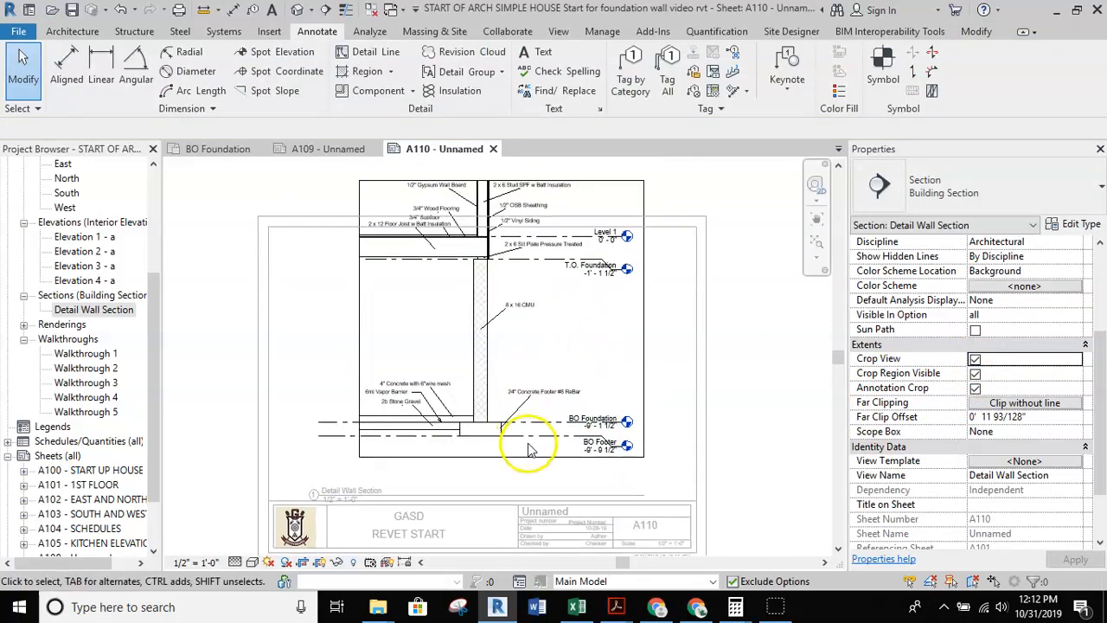
{"action": "left_click", "coordinate": [527, 456]}
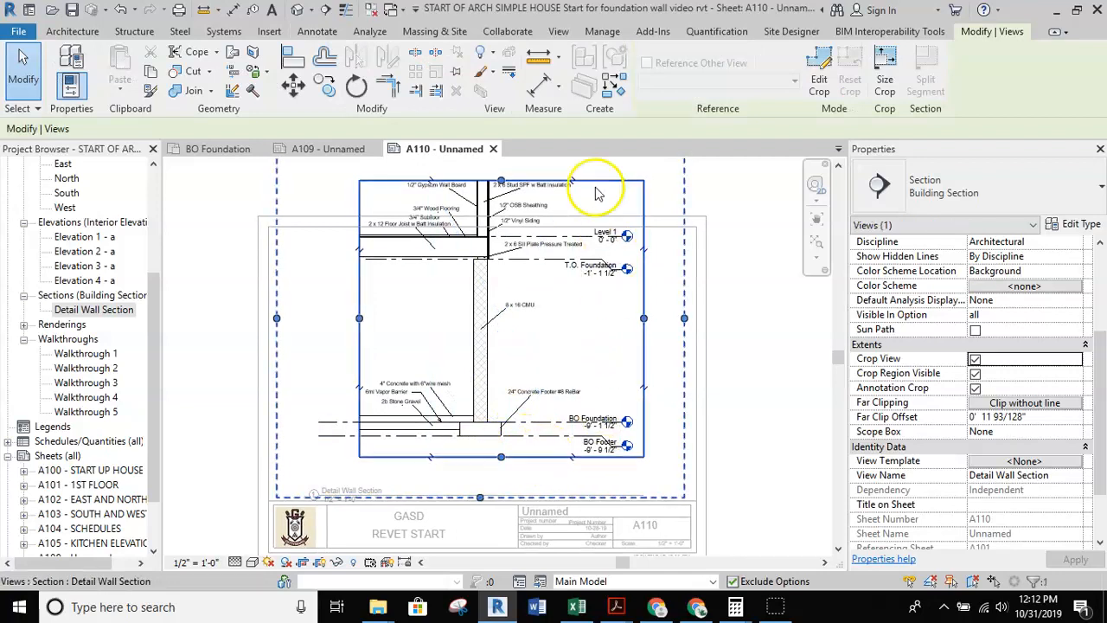
{"action": "left_click_drag", "start_coordinate": [684, 317], "coordinate": [659, 317]}
{"action": "left_click_drag", "start_coordinate": [468, 497], "coordinate": [467, 468]}
{"action": "left_click_drag", "start_coordinate": [276, 305], "coordinate": [439, 320]}
{"action": "middle_click_drag", "start_coordinate": [475, 315], "coordinate": [457, 353]}
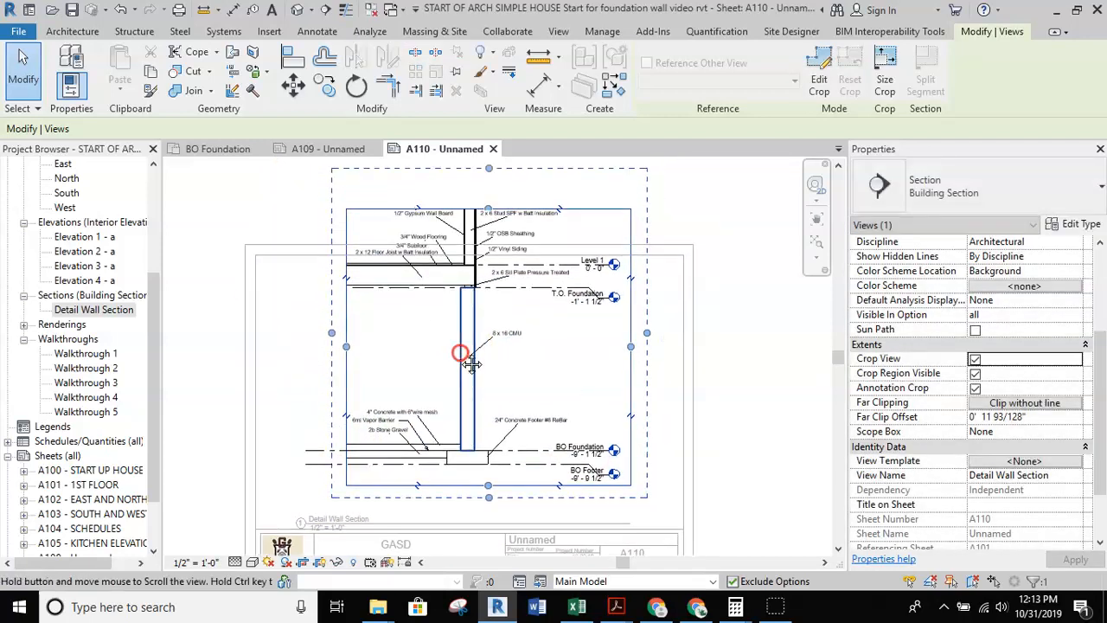
{"action": "left_click_drag", "start_coordinate": [483, 198], "coordinate": [483, 205]}
{"action": "left_click", "coordinate": [724, 416]}
{"action": "scroll", "coordinate": [551, 400], "scroll_direction": "down", "scroll_amount": 2}
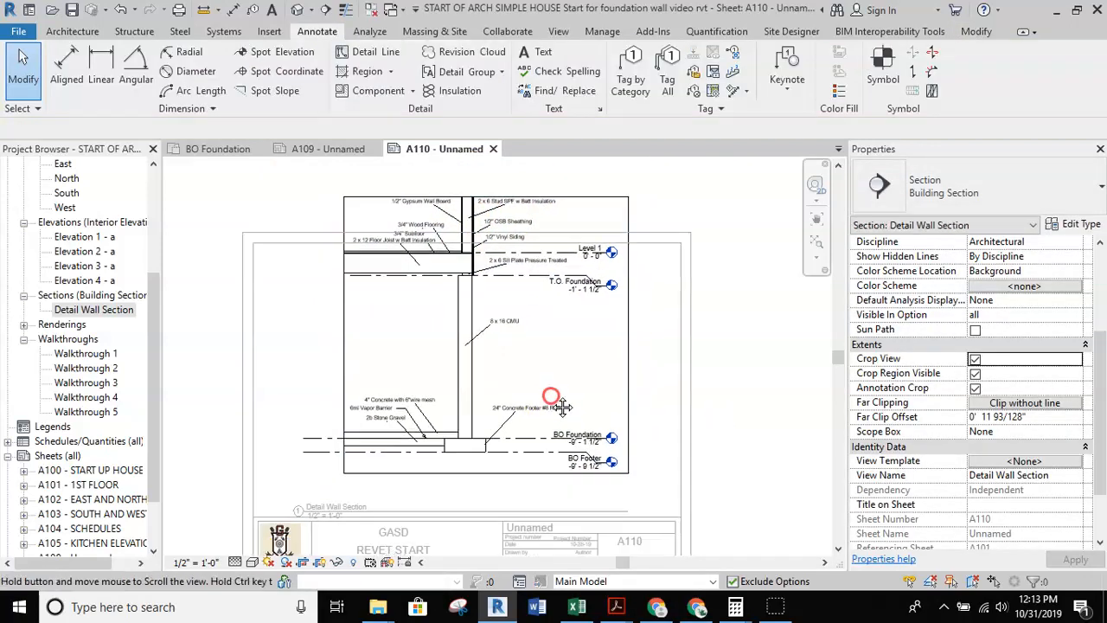
{"action": "left_click", "coordinate": [615, 337]}
{"action": "mouse_move", "coordinate": [613, 358]}
{"action": "left_mouse_down"}
{"action": "mouse_move", "coordinate": [615, 385]}
{"action": "mouse_move", "coordinate": [617, 317]}
{"action": "left_mouse_up"}
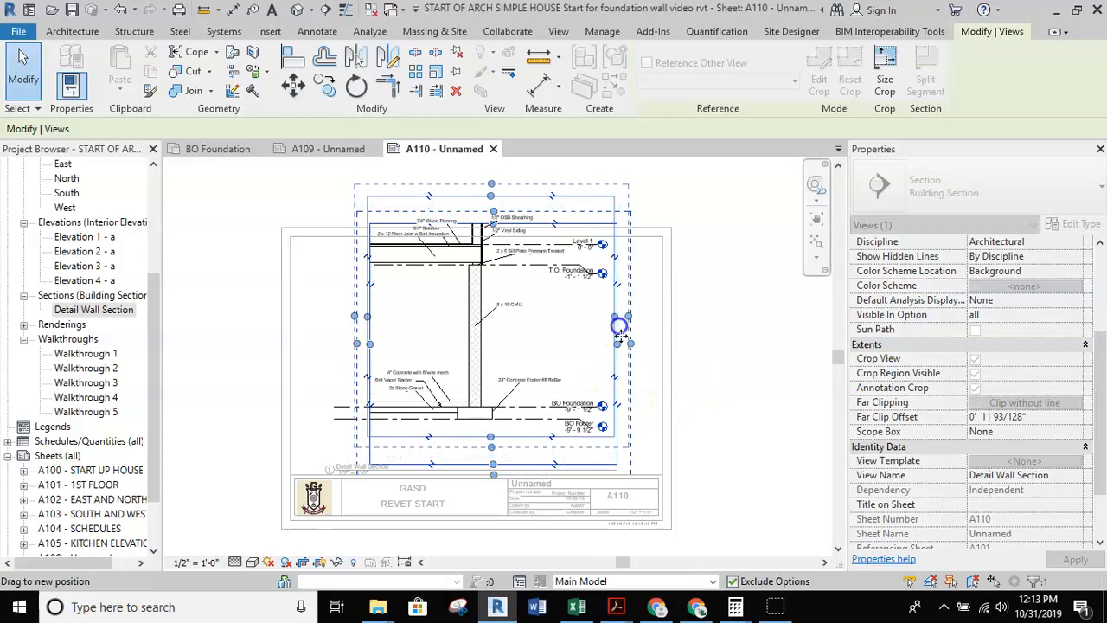
{"action": "left_click", "coordinate": [720, 370]}
- Deactivate the wall section view and move its viewport down on sheet A110 so it sits just above the title block
{"action": "right_click", "coordinate": [650, 339]}
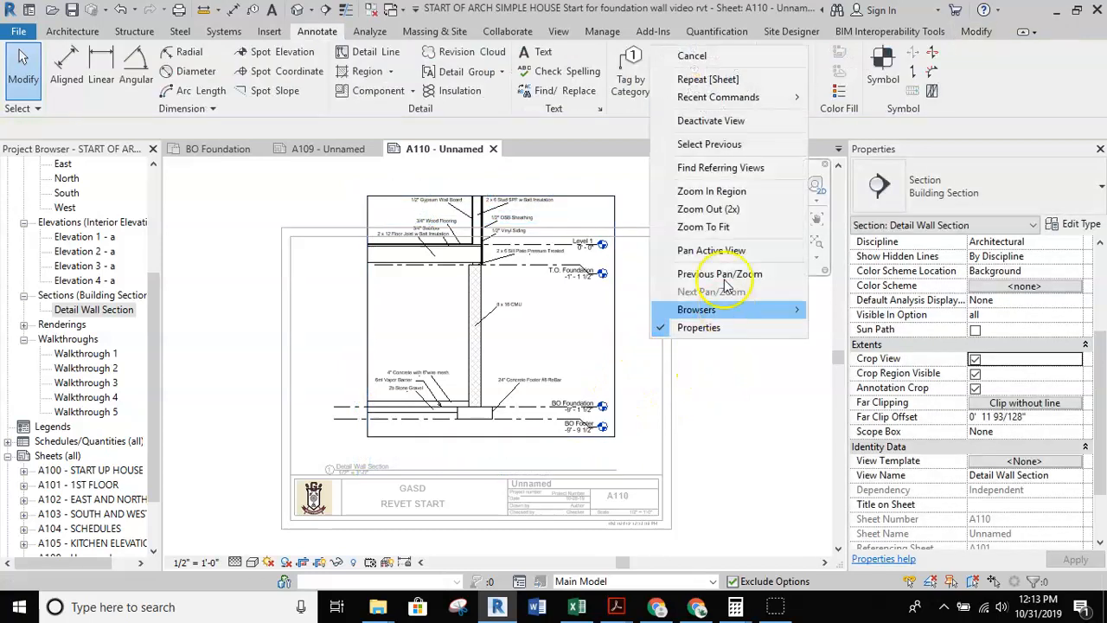
{"action": "left_click", "coordinate": [711, 121]}
{"action": "left_click", "coordinate": [615, 315]}
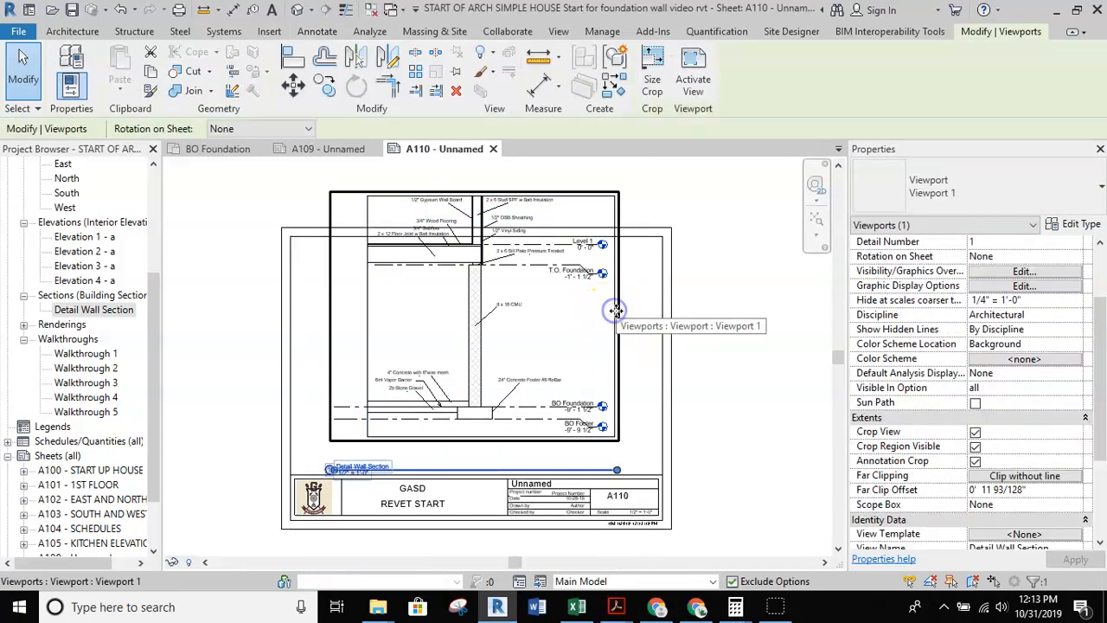
{"action": "left_click_drag", "start_coordinate": [617, 335], "coordinate": [616, 341]}
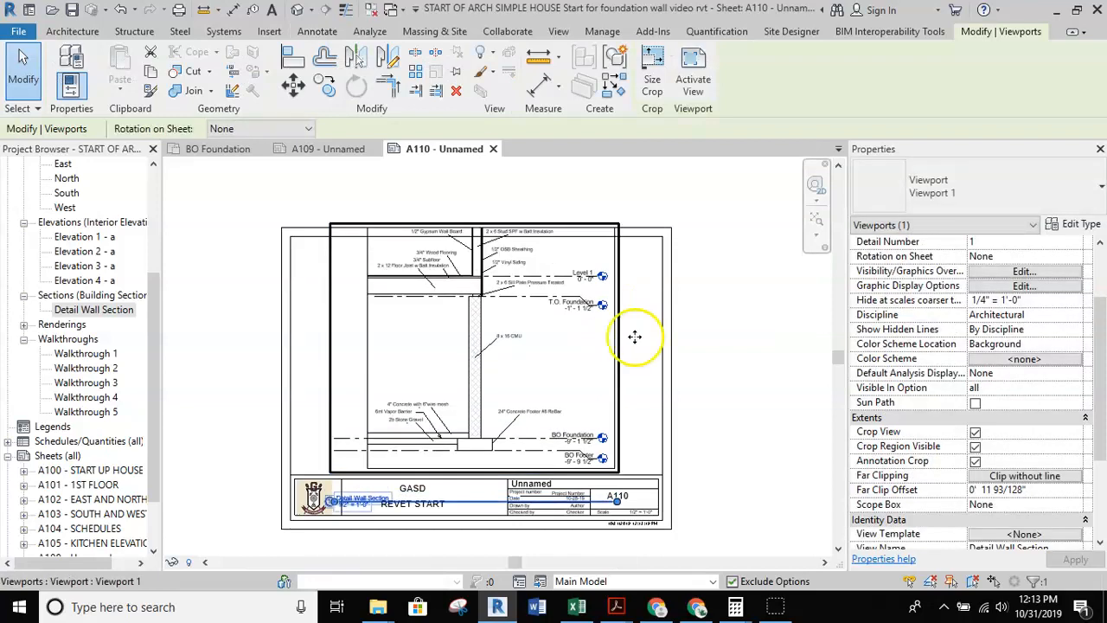
{"action": "left_click", "coordinate": [701, 329]}
- Shift the A110 title block up slightly so its upper inner border meets the top of the wall section's crop
{"action": "left_click", "coordinate": [662, 341]}
{"action": "scroll", "coordinate": [655, 375], "scroll_direction": "up", "scroll_amount": 1}
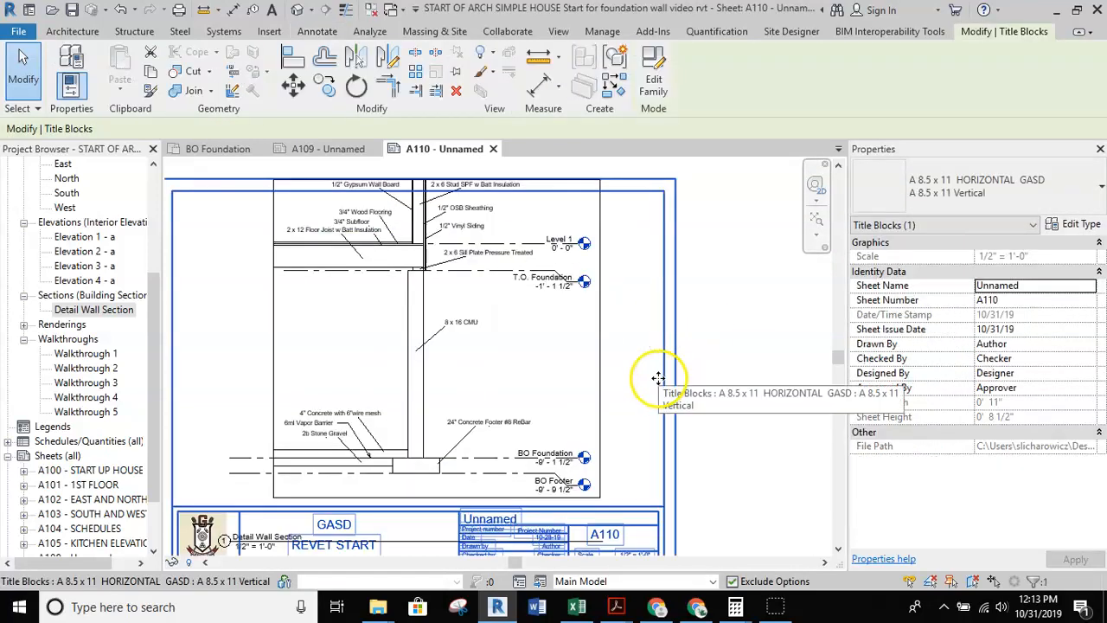
{"action": "mouse_move", "coordinate": [664, 367]}
{"action": "left_mouse_down"}
{"action": "mouse_move", "coordinate": [662, 329]}
{"action": "mouse_move", "coordinate": [663, 358]}
{"action": "left_mouse_up"}
{"action": "left_click", "coordinate": [736, 368]}
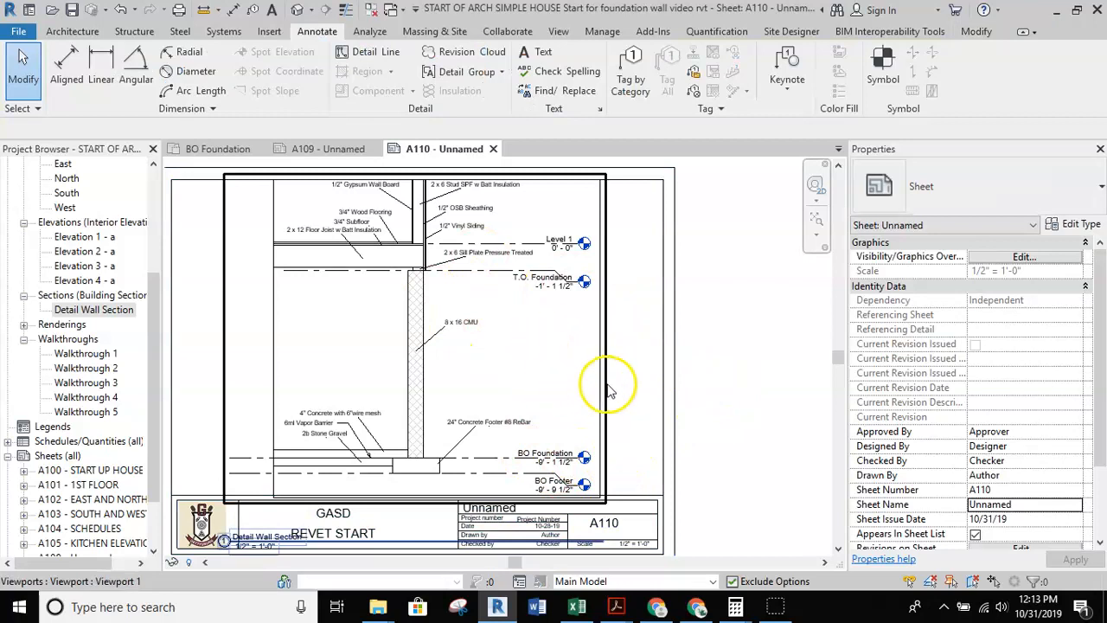
- Move the Detail Wall Section view title out of the title block into the space left of the CMU wall
{"action": "scroll", "coordinate": [553, 376], "scroll_direction": "down", "scroll_amount": 2}
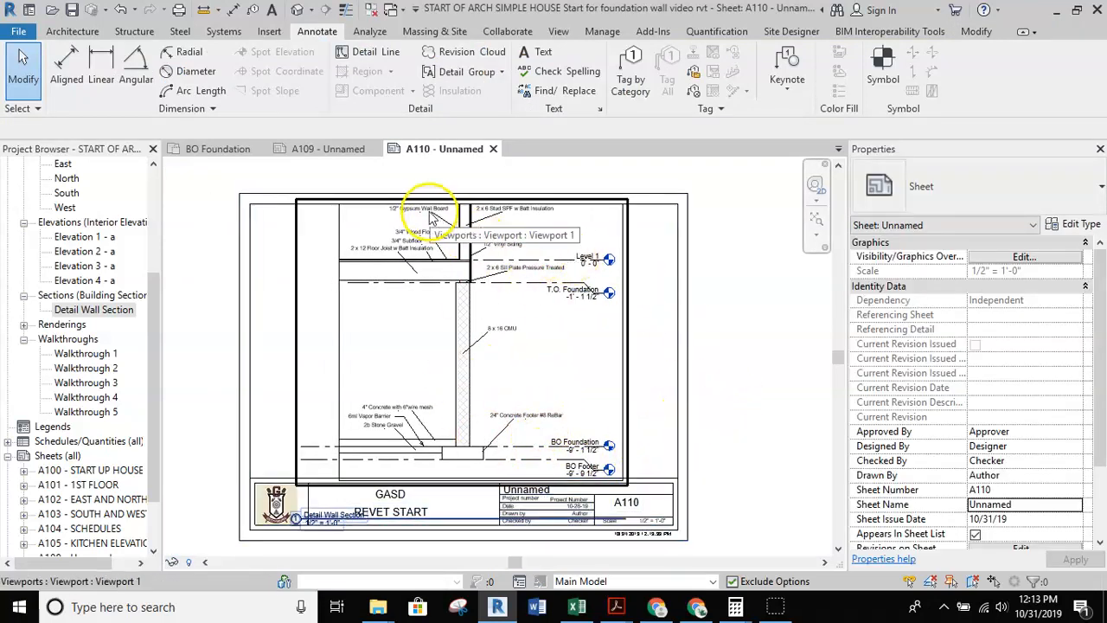
{"action": "scroll", "coordinate": [481, 215], "scroll_direction": "up", "scroll_amount": 5}
{"action": "scroll", "coordinate": [519, 212], "scroll_direction": "down", "scroll_amount": 3}
{"action": "scroll", "coordinate": [563, 232], "scroll_direction": "down", "scroll_amount": 2}
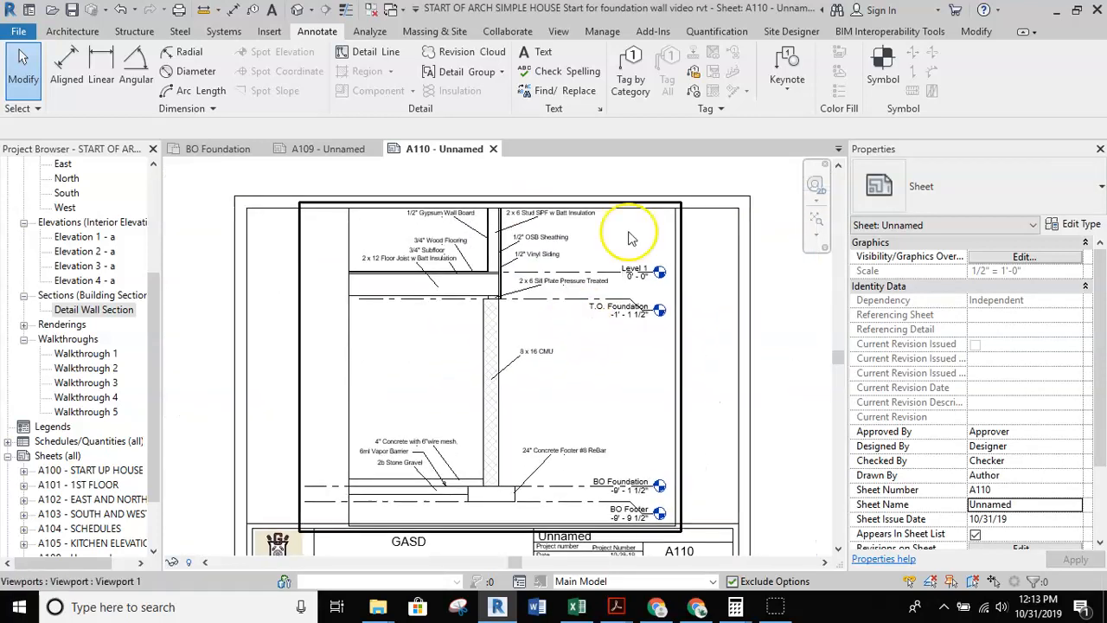
{"action": "scroll", "coordinate": [420, 420], "scroll_direction": "down", "scroll_amount": 3}
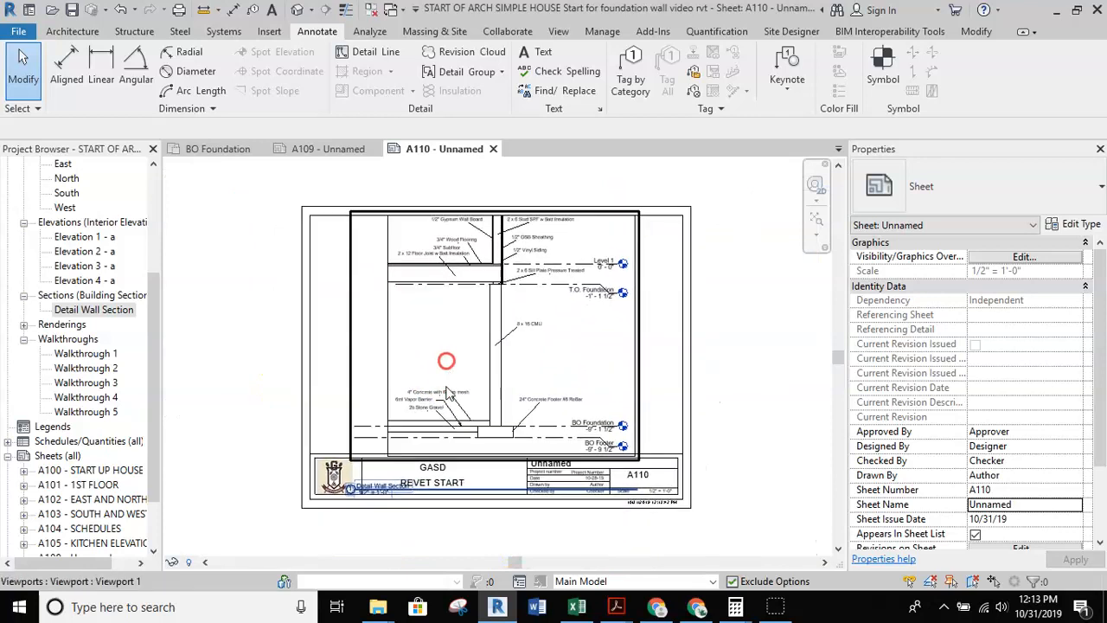
{"action": "scroll", "coordinate": [383, 519], "scroll_direction": "up", "scroll_amount": 4}
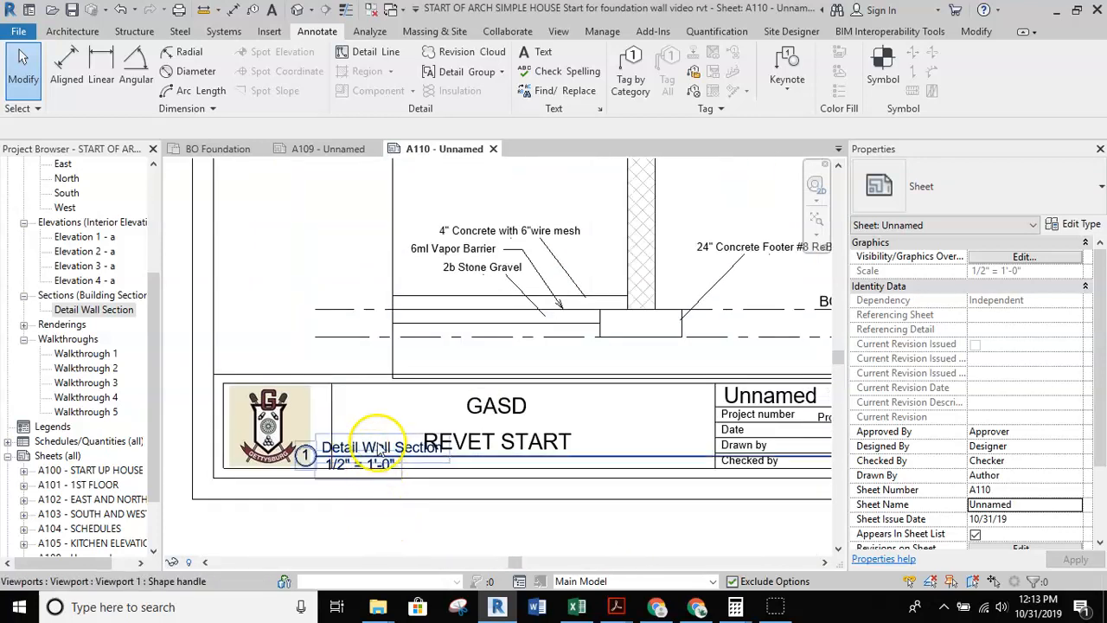
{"action": "left_click", "coordinate": [376, 459]}
{"action": "scroll", "coordinate": [381, 463], "scroll_direction": "down", "scroll_amount": 2}
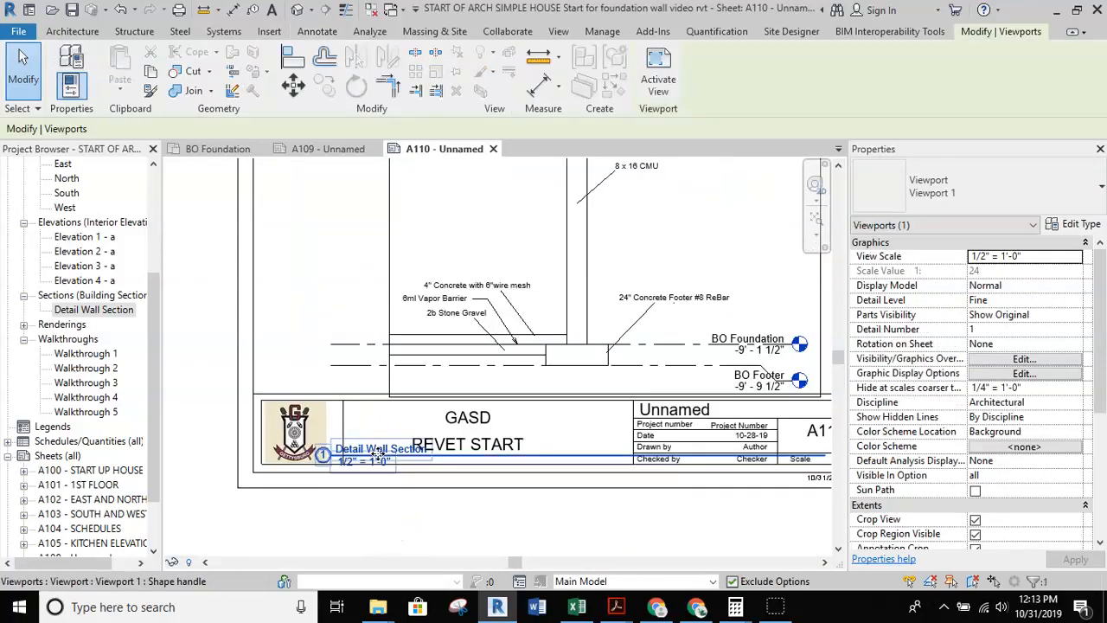
{"action": "key", "text": "Escape"}
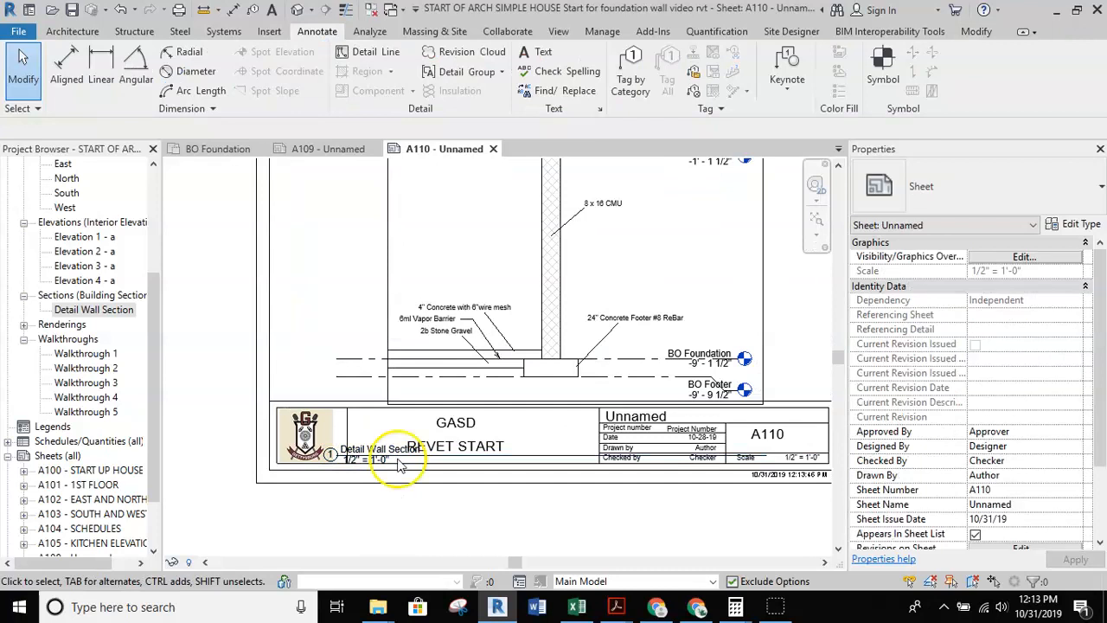
{"action": "left_click", "coordinate": [557, 458]}
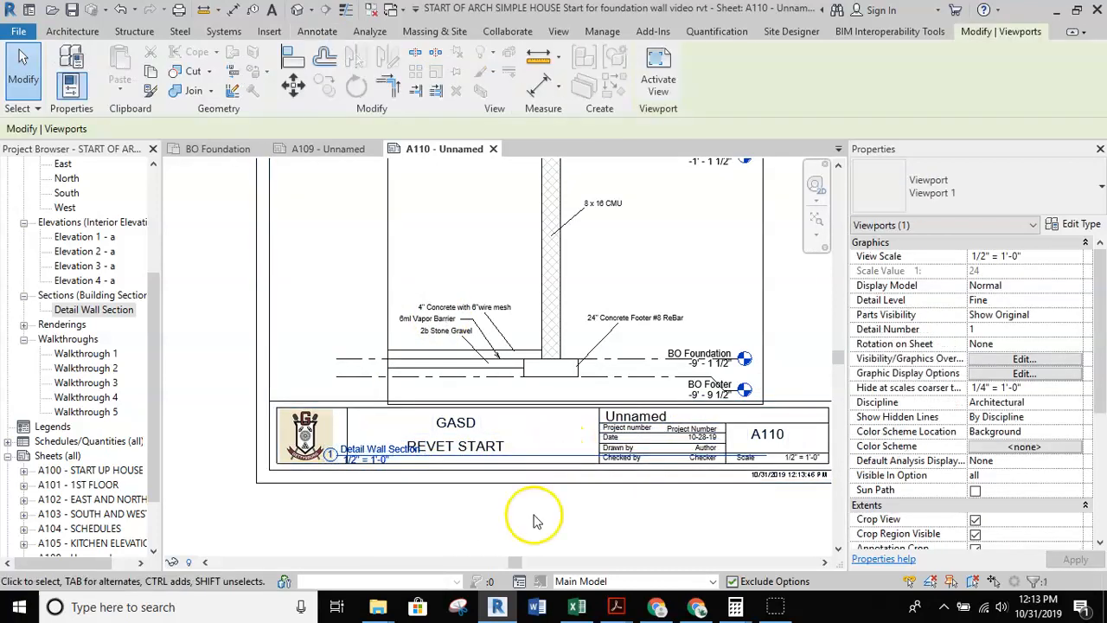
{"action": "left_click_drag", "start_coordinate": [540, 456], "coordinate": [503, 237]}
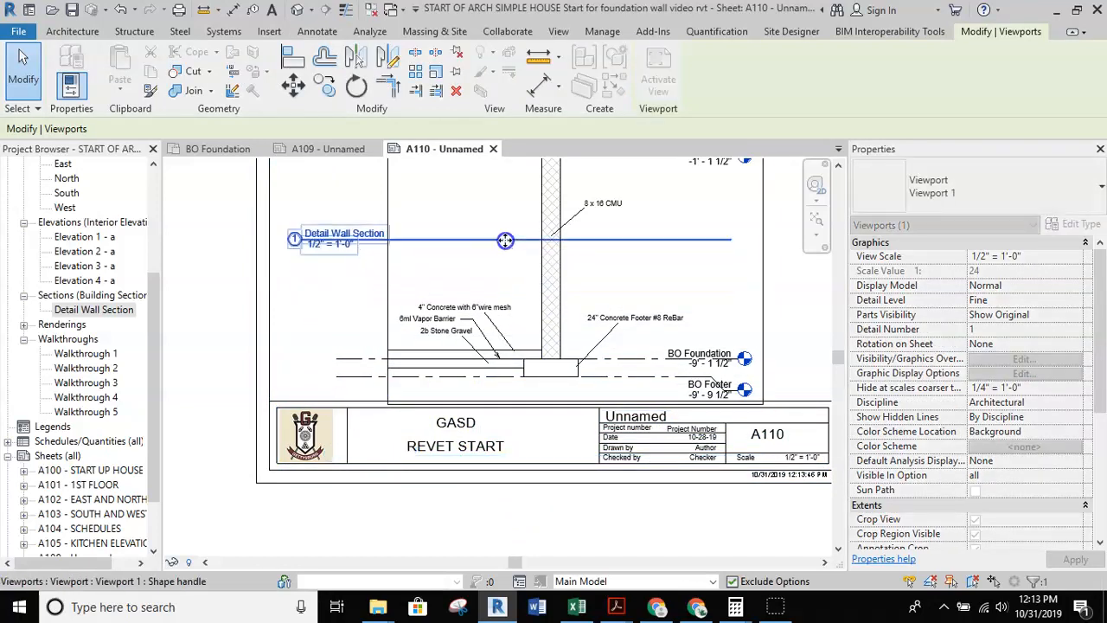
{"action": "middle_click_drag", "start_coordinate": [526, 495], "coordinate": [515, 561]}
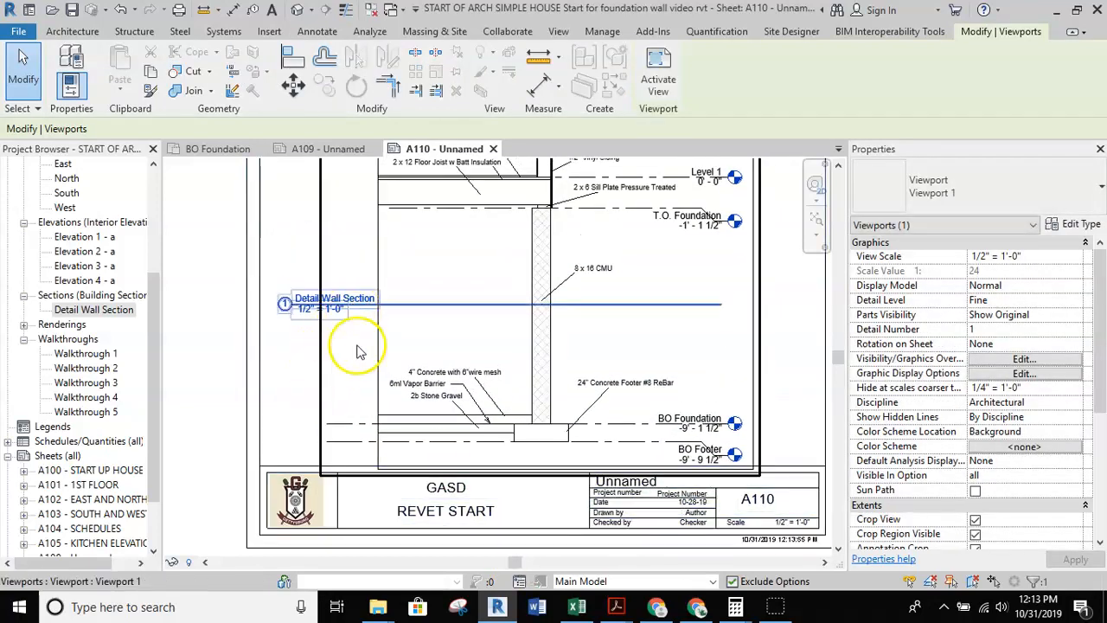
{"action": "left_click", "coordinate": [242, 412]}
- Shorten the view title's extension line so it ends just past the Detail Wall Section text
{"action": "left_click", "coordinate": [297, 302]}
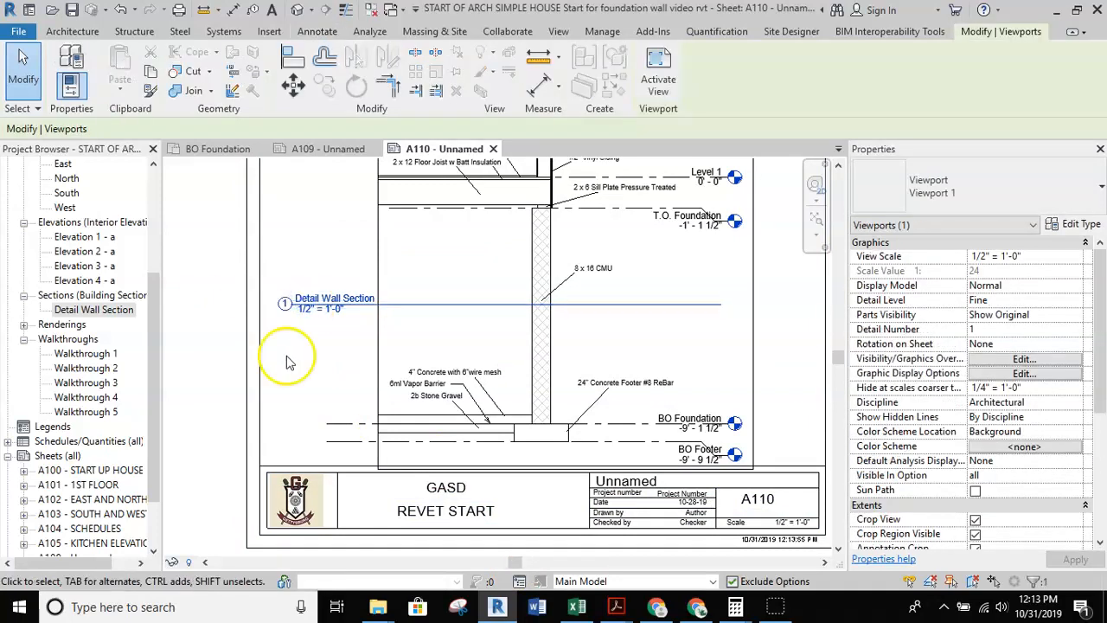
{"action": "left_click", "coordinate": [381, 349]}
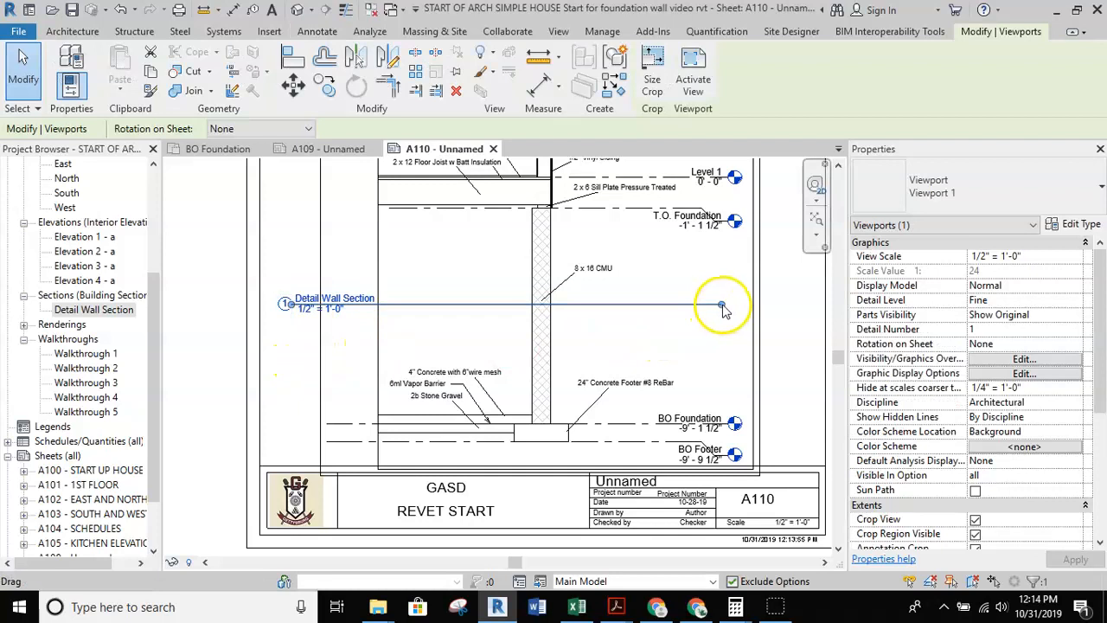
{"action": "left_click_drag", "start_coordinate": [723, 309], "coordinate": [625, 309]}
{"action": "left_click_drag", "start_coordinate": [448, 306], "coordinate": [395, 305]}
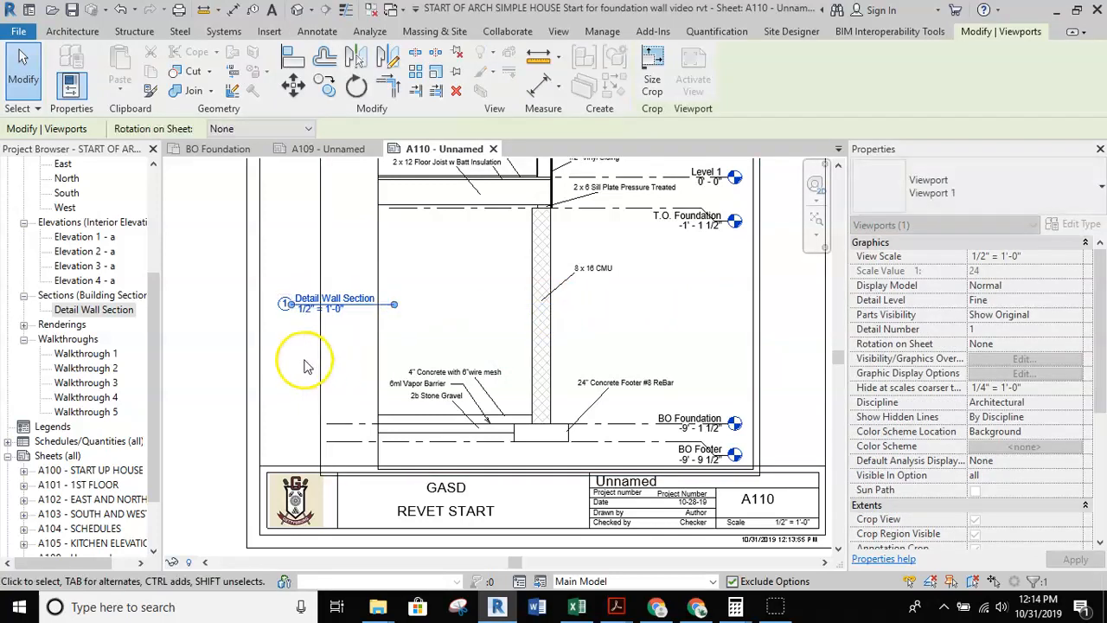
{"action": "left_click", "coordinate": [302, 356]}
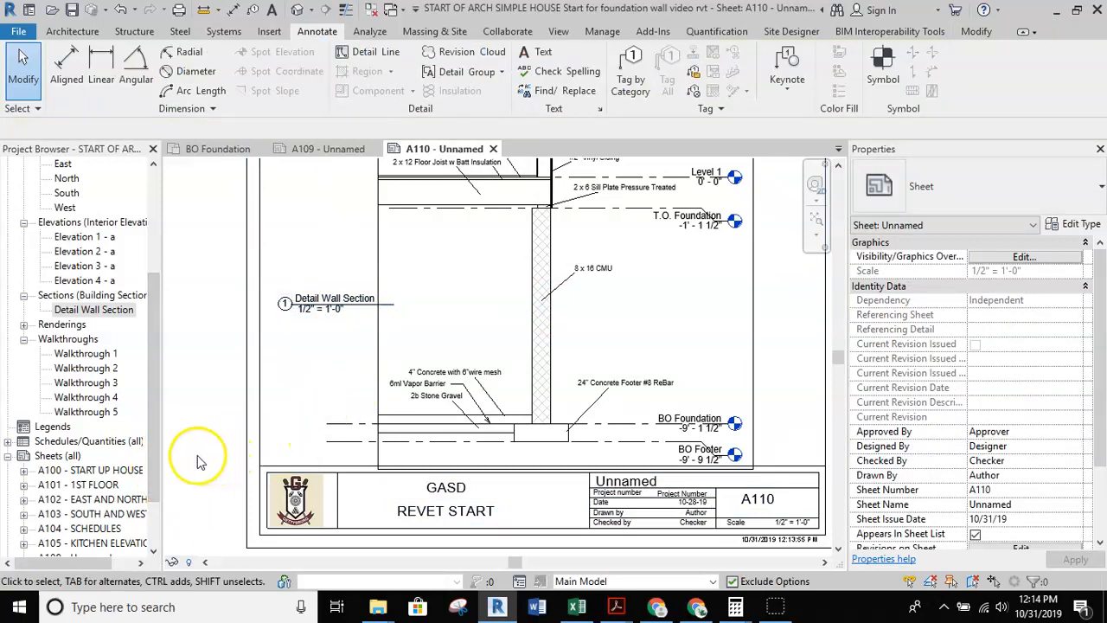
- Name sheet A110 "Detail Wall Section" in its title block and leave the date entry as it is
{"action": "scroll", "coordinate": [198, 458], "scroll_direction": "down", "scroll_amount": 2}
{"action": "middle_click_drag", "start_coordinate": [207, 460], "coordinate": [230, 472]}
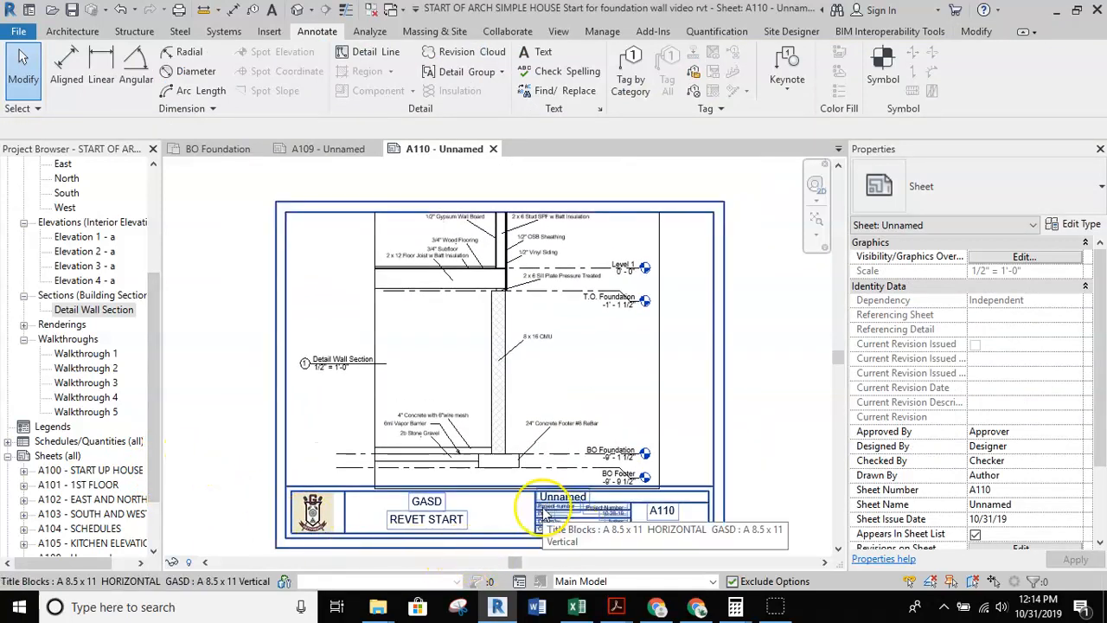
{"action": "scroll", "coordinate": [584, 519], "scroll_direction": "up", "scroll_amount": 3}
{"action": "scroll", "coordinate": [583, 519], "scroll_direction": "up", "scroll_amount": 1}
{"action": "left_click", "coordinate": [603, 486]}
{"action": "left_click", "coordinate": [603, 487]}
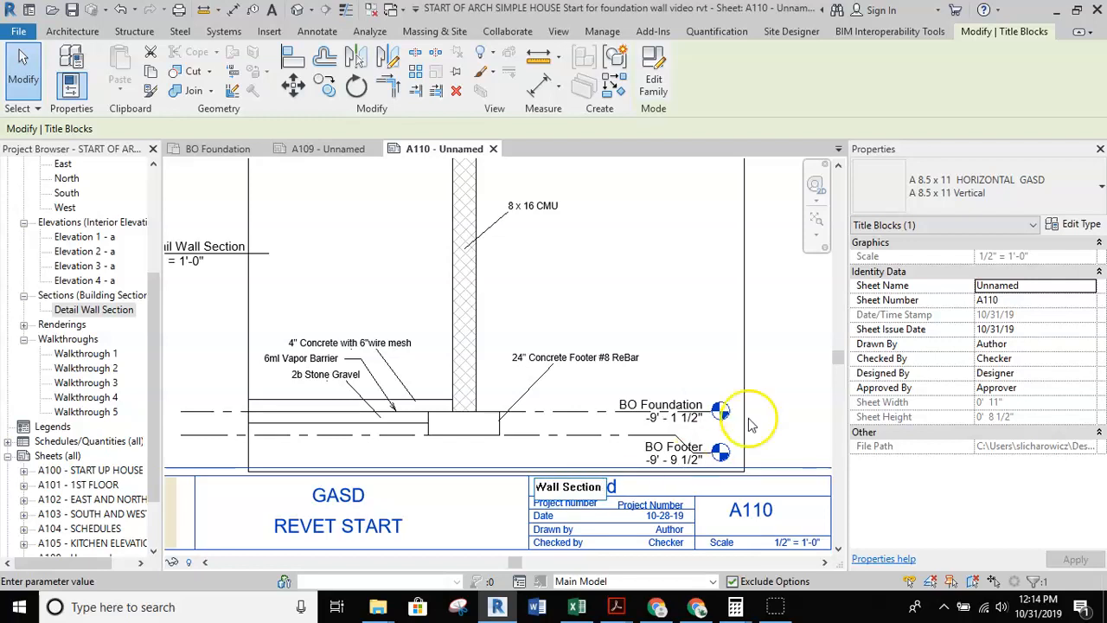
{"action": "key", "text": "Return"}
{"action": "left_click", "coordinate": [655, 521]}
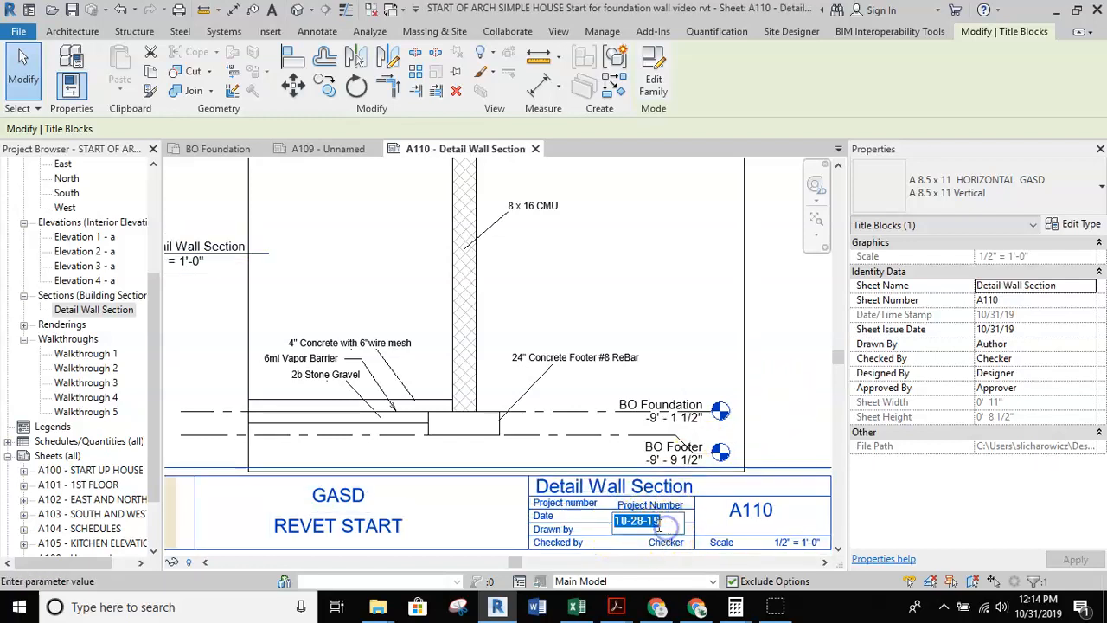
{"action": "key", "text": "Return"}
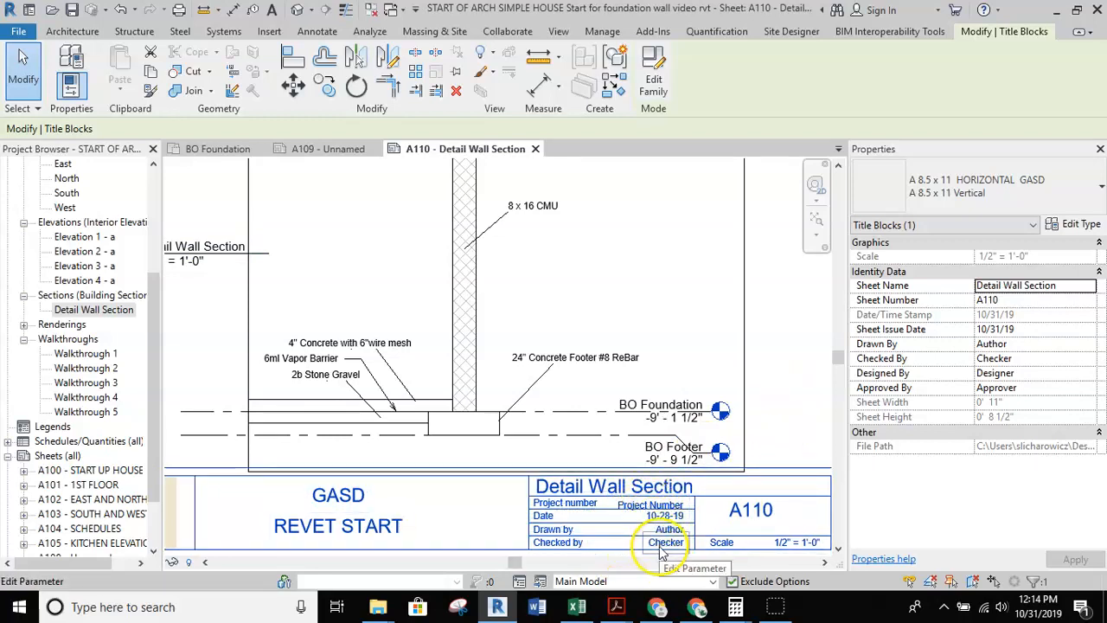
- Open the unnamed sheet A109 to examine its empty layout
{"action": "scroll", "coordinate": [482, 539], "scroll_direction": "down", "scroll_amount": 3}
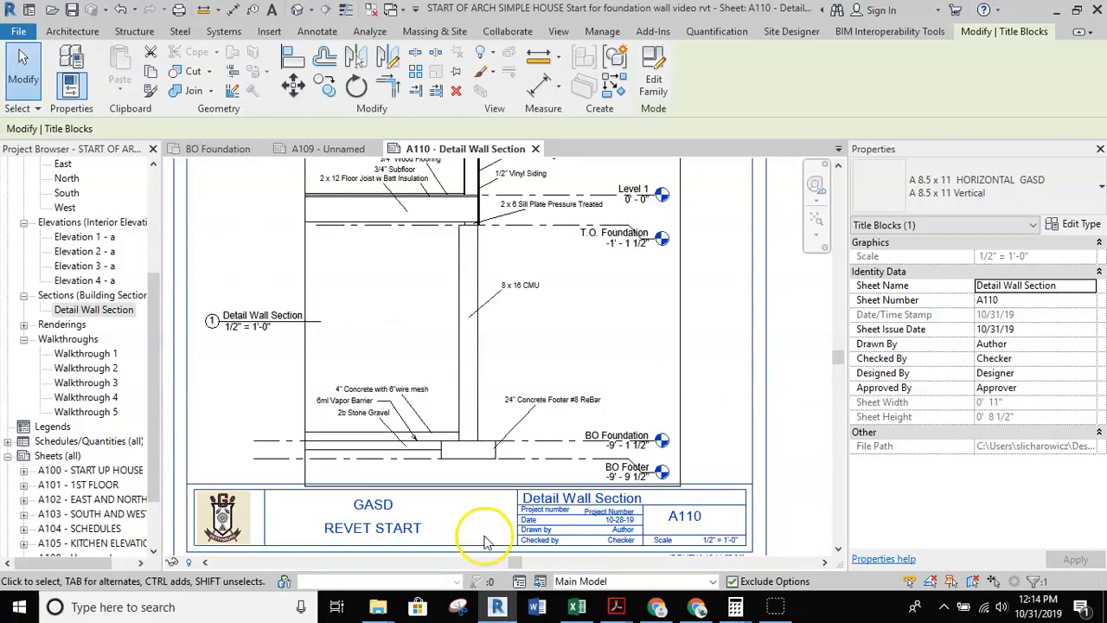
{"action": "scroll", "coordinate": [486, 502], "scroll_direction": "down", "scroll_amount": 2}
{"action": "left_click_drag", "start_coordinate": [154, 427], "coordinate": [154, 471]}
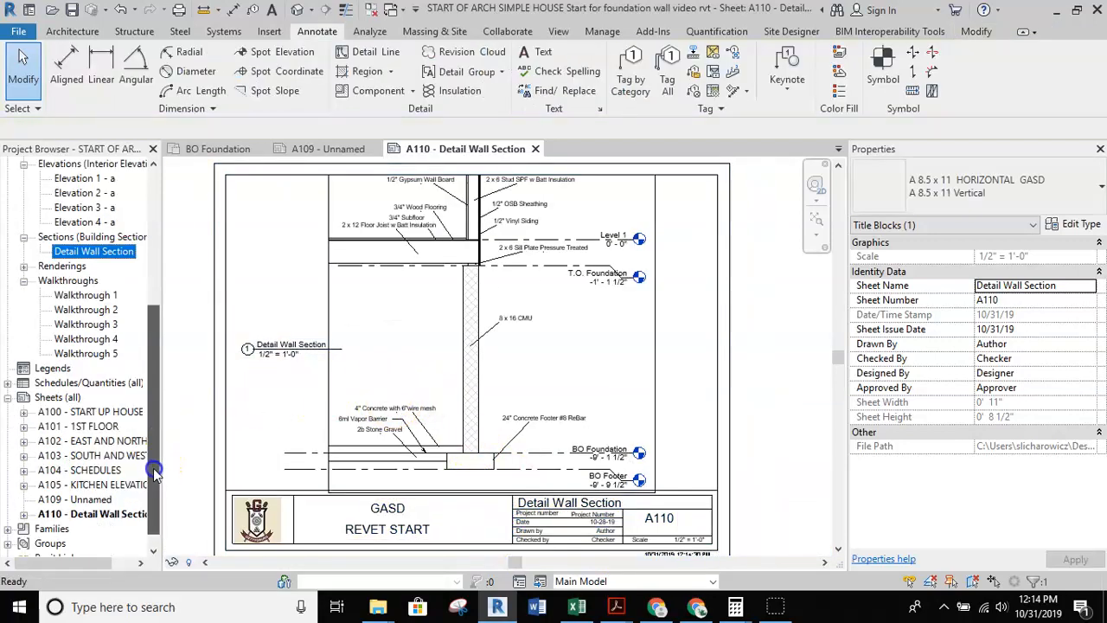
{"action": "left_click", "coordinate": [89, 502]}
{"action": "double_click", "coordinate": [89, 500]}
{"action": "middle_click_drag", "start_coordinate": [358, 396], "coordinate": [403, 380]}
{"action": "scroll", "coordinate": [400, 381], "scroll_direction": "up", "scroll_amount": 2}
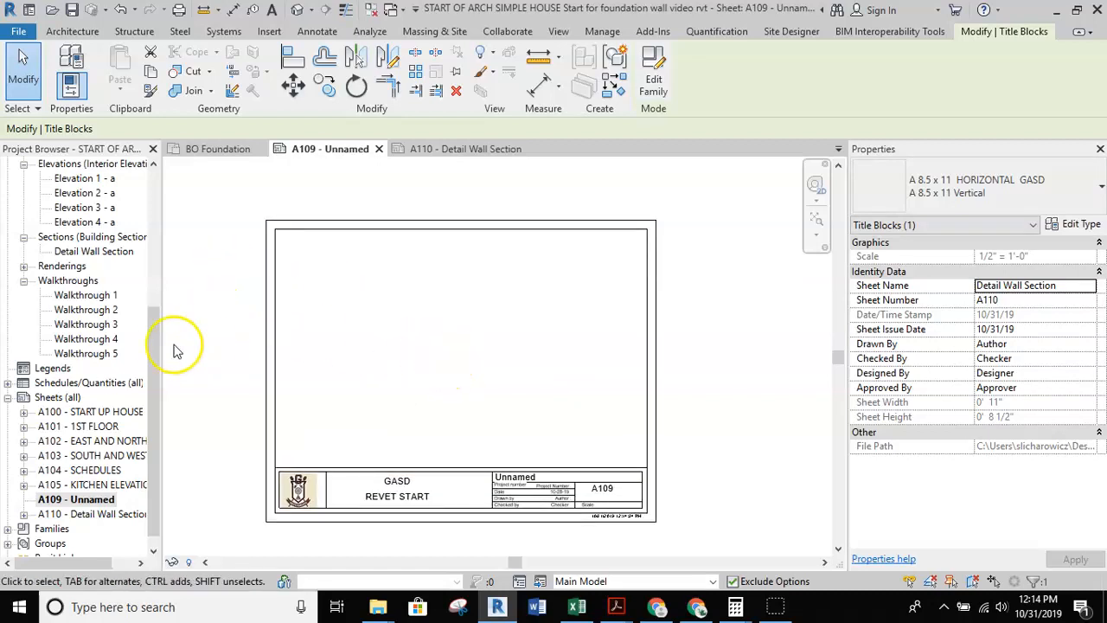
- Switch from the empty A109 sheet to the BO Foundation floor plan
{"action": "left_click_drag", "start_coordinate": [153, 346], "coordinate": [153, 198]}
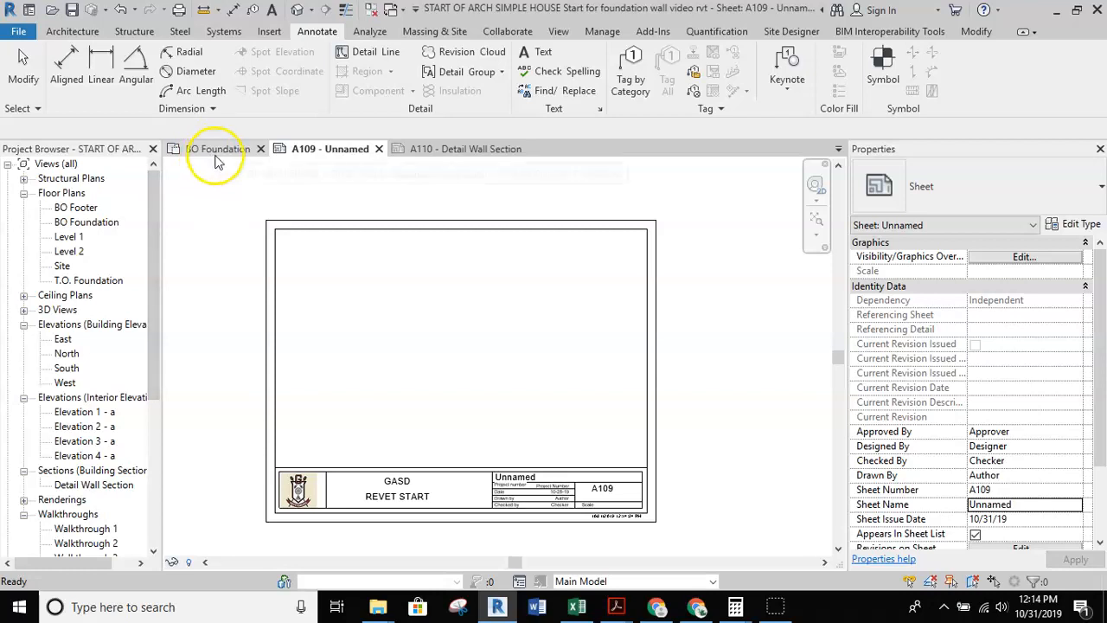
{"action": "left_click", "coordinate": [216, 149]}
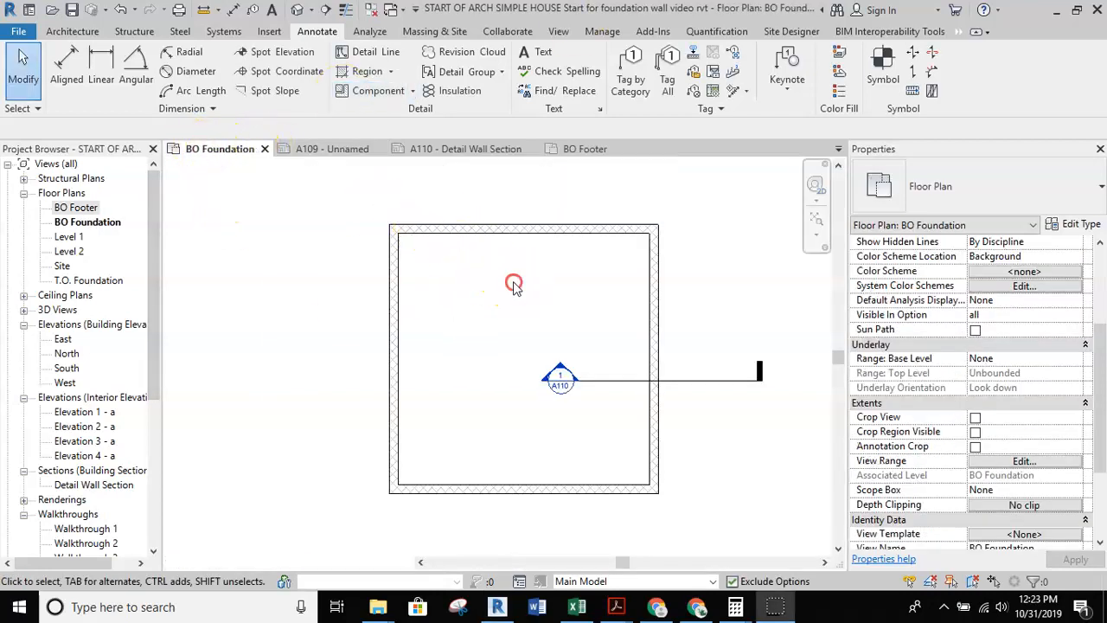
{"action": "scroll", "coordinate": [480, 293], "scroll_direction": "up", "scroll_amount": 1}
{"action": "scroll", "coordinate": [480, 292], "scroll_direction": "up", "scroll_amount": 3}
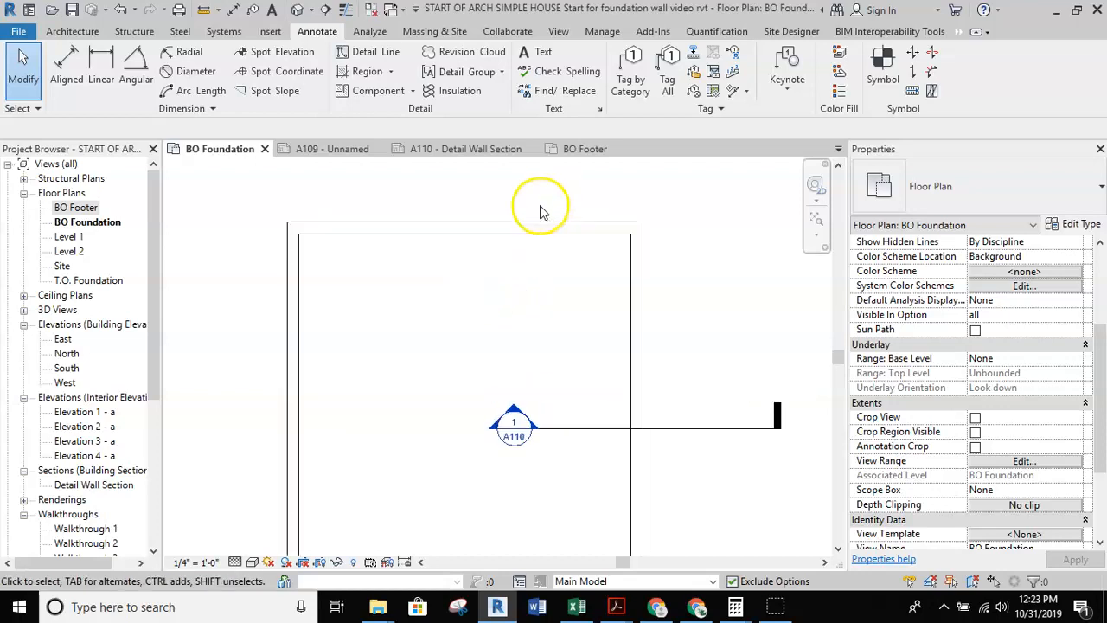
{"action": "scroll", "coordinate": [561, 279], "scroll_direction": "down", "scroll_amount": 2}
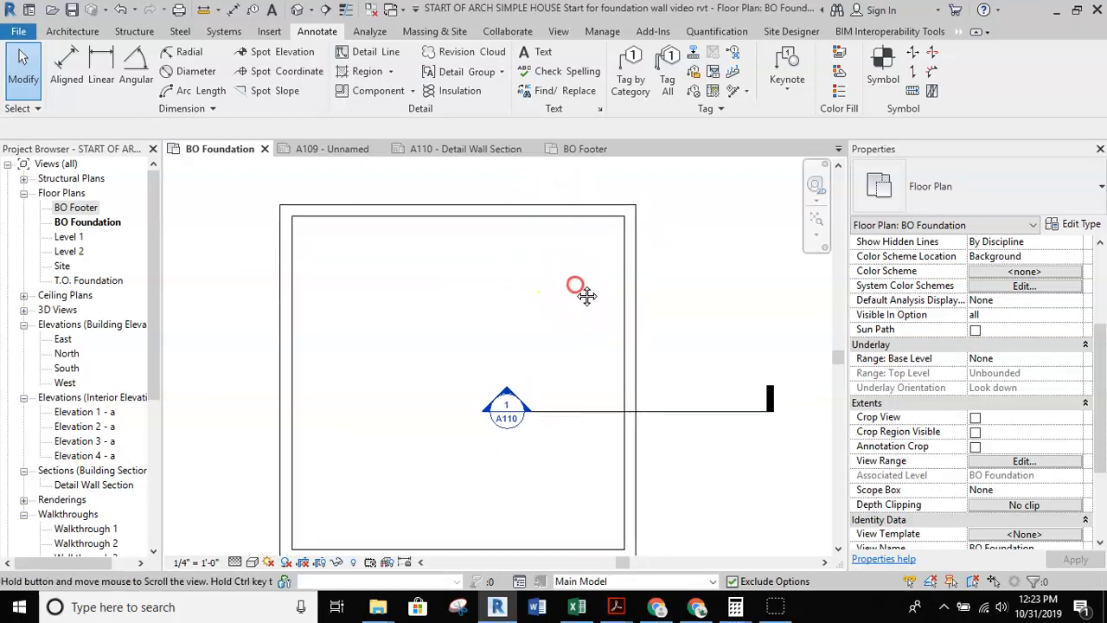
- Set both the bottom and the view depth of the plan's view range to Level Below (BO Footer)
{"action": "left_click", "coordinate": [1023, 461]}
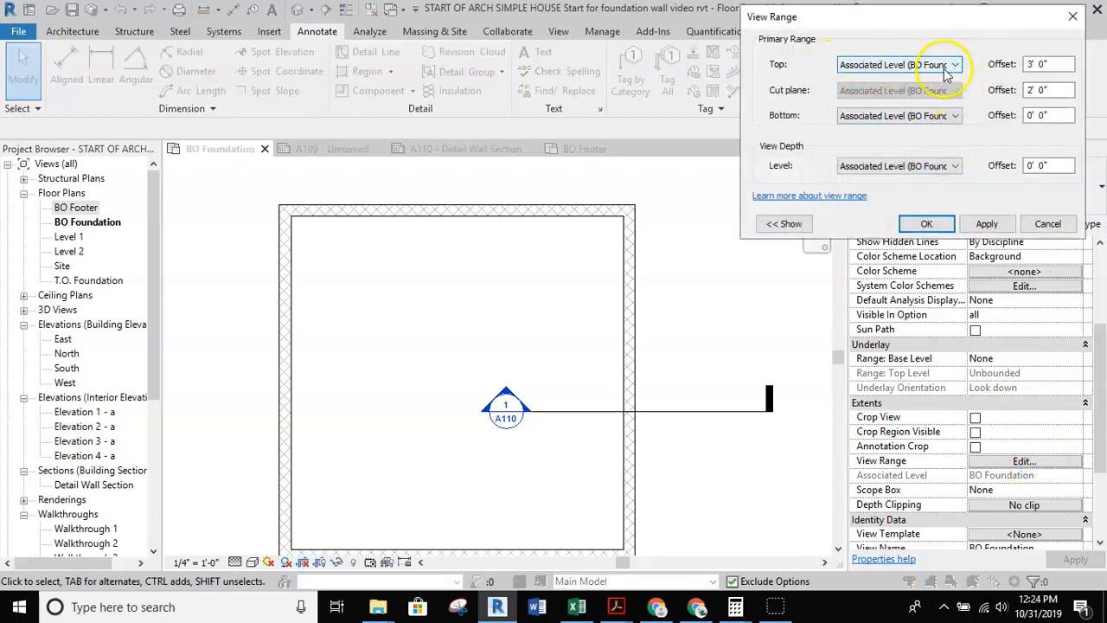
{"action": "left_click", "coordinate": [1026, 67]}
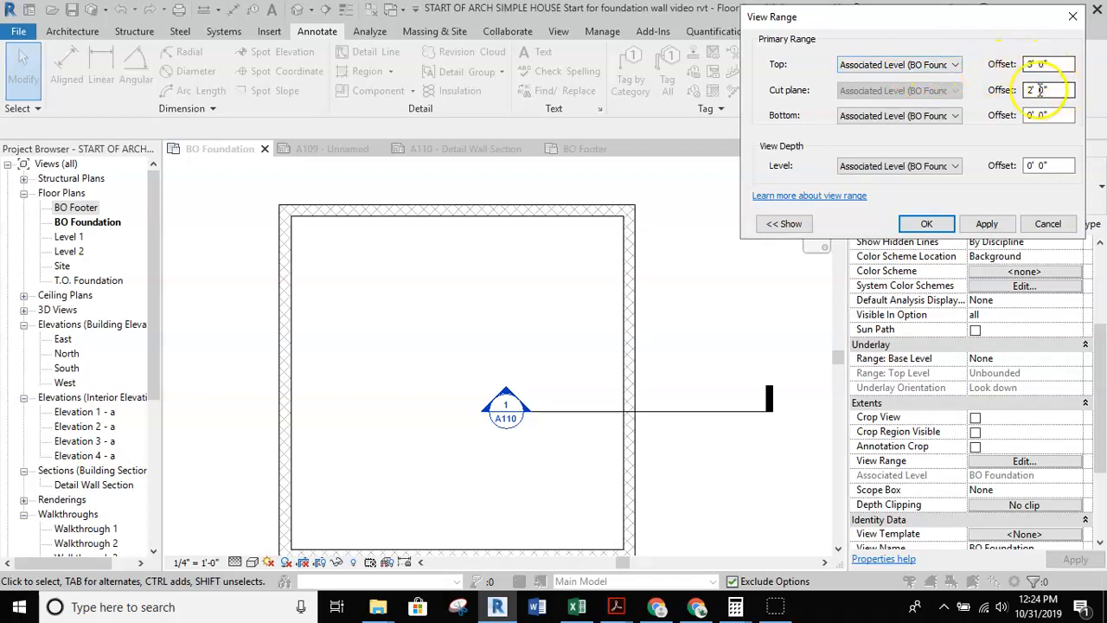
{"action": "left_click", "coordinate": [957, 116]}
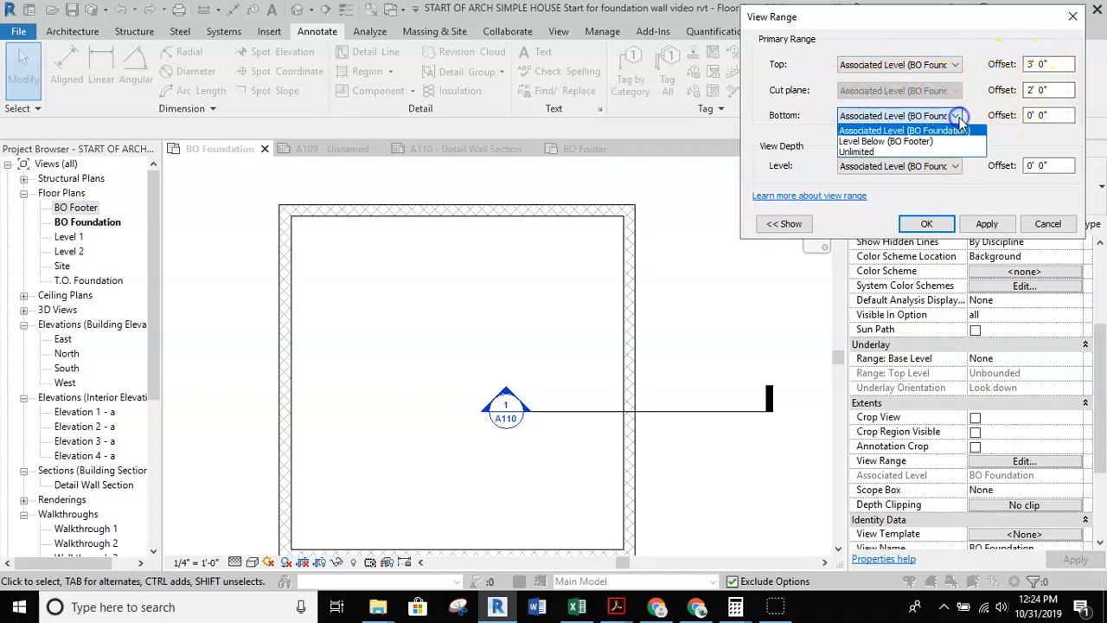
{"action": "left_click", "coordinate": [903, 141]}
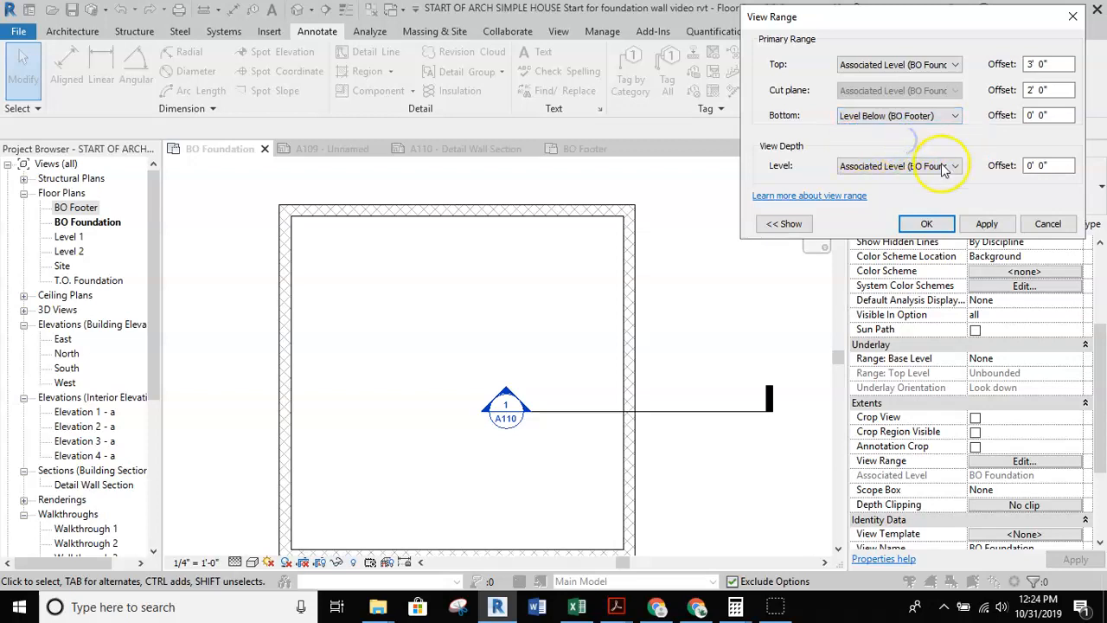
{"action": "left_click", "coordinate": [919, 165]}
{"action": "left_click", "coordinate": [891, 191]}
{"action": "left_click", "coordinate": [987, 224]}
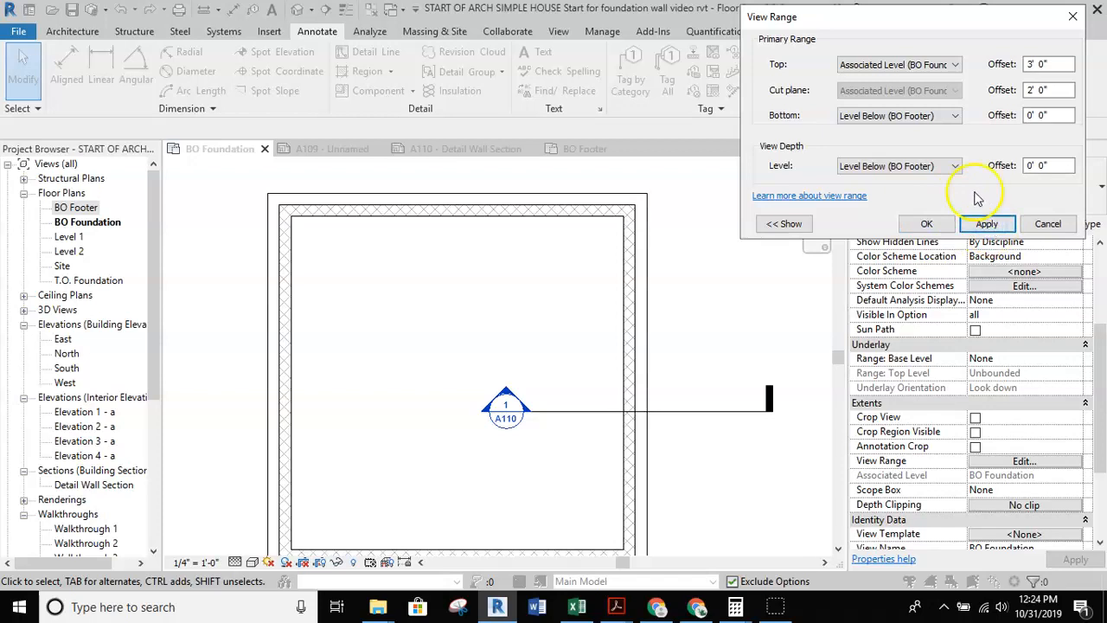
{"action": "left_click", "coordinate": [941, 226]}
- Add a material tag with a leader to the east concrete footer, placing its text outside the building's upper right corner
{"action": "scroll", "coordinate": [644, 227], "scroll_direction": "up", "scroll_amount": 1}
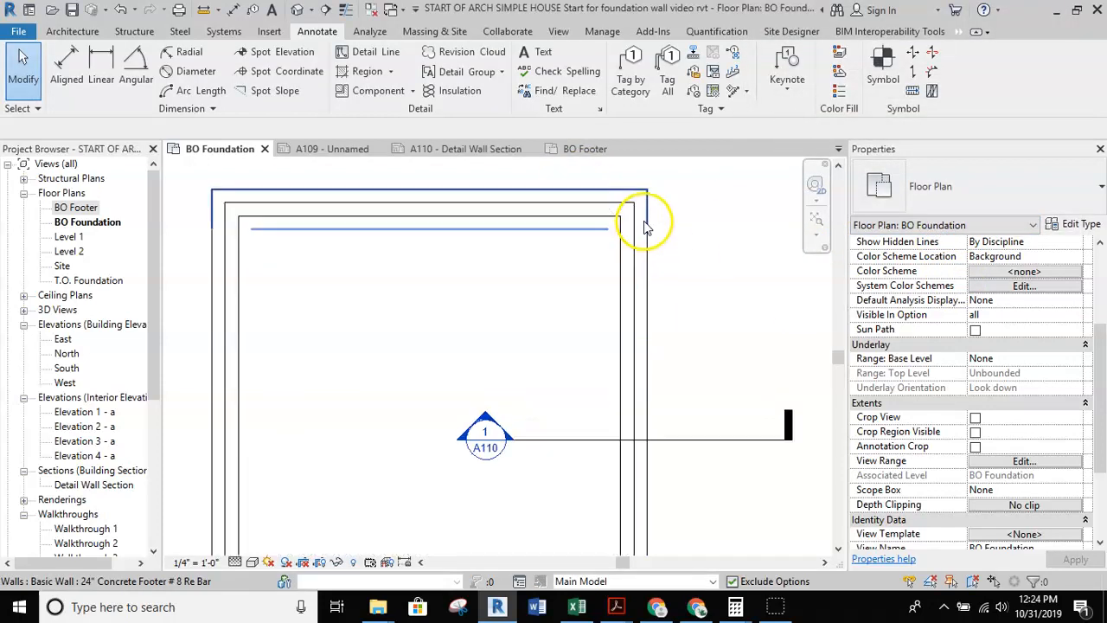
{"action": "middle_click_drag", "start_coordinate": [644, 227], "coordinate": [663, 254]}
{"action": "left_click", "coordinate": [693, 90]}
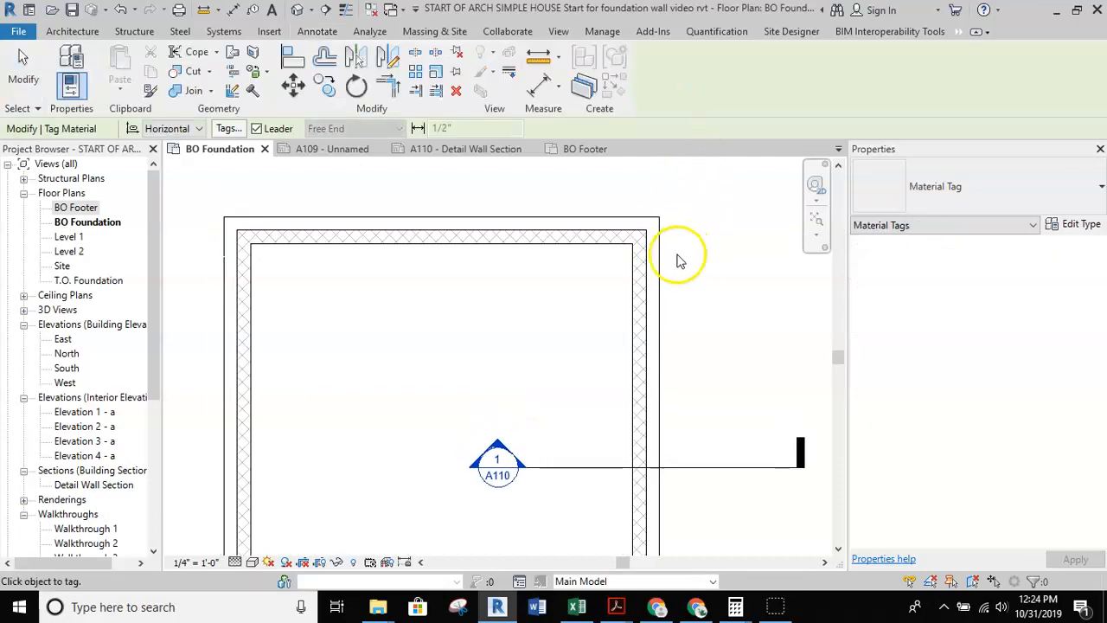
{"action": "left_click", "coordinate": [659, 266]}
{"action": "middle_click_drag", "start_coordinate": [739, 233], "coordinate": [658, 222]}
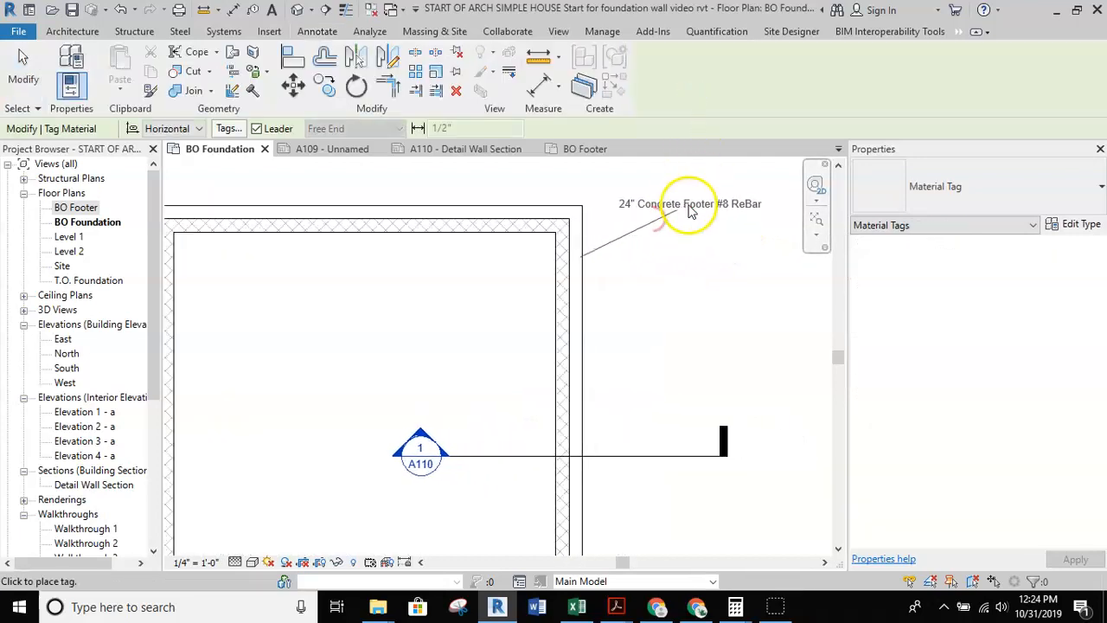
{"action": "left_click", "coordinate": [710, 208]}
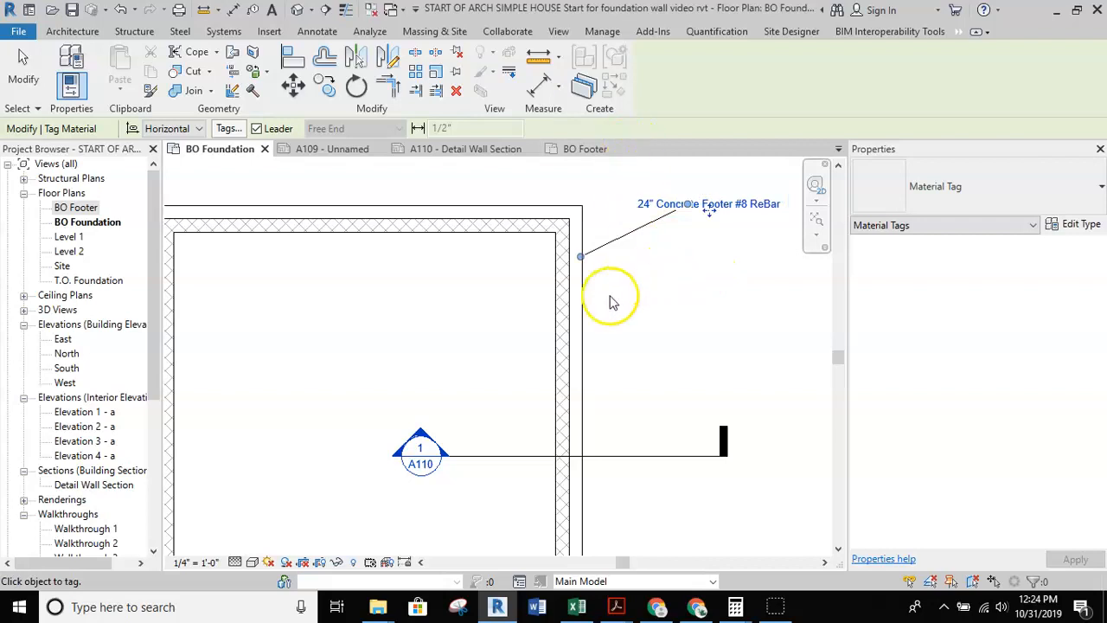
- Add a material tag to the east 8 x 16 CMU wall, placing its text outside the building below the footer tag
{"action": "left_click", "coordinate": [563, 353]}
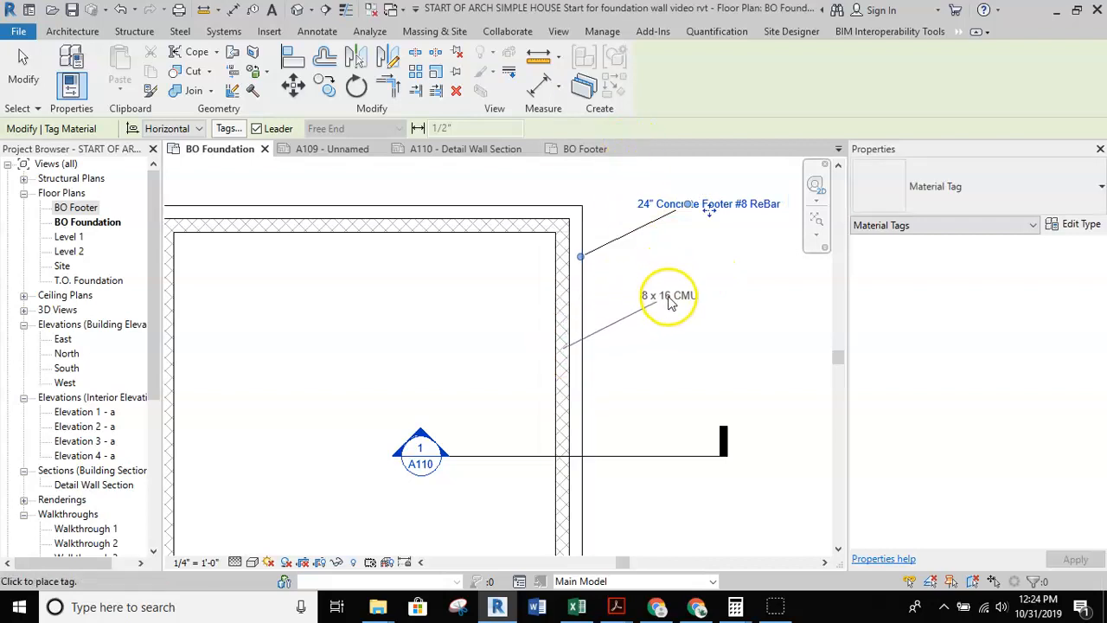
{"action": "left_click", "coordinate": [707, 290]}
{"action": "right_click", "coordinate": [702, 290]}
{"action": "left_click", "coordinate": [744, 295]}
- Add a material tag to the 4" concrete slab, placing its text inside the plan above the section marker, and end tagging
{"action": "scroll", "coordinate": [723, 326], "scroll_direction": "down", "scroll_amount": 3}
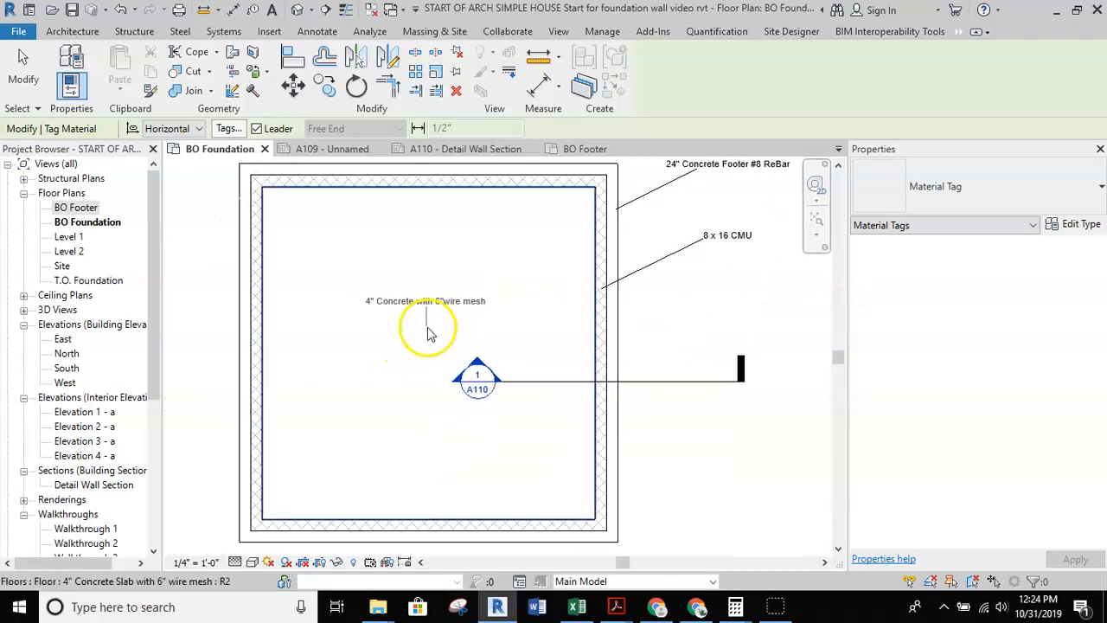
{"action": "left_click", "coordinate": [445, 342]}
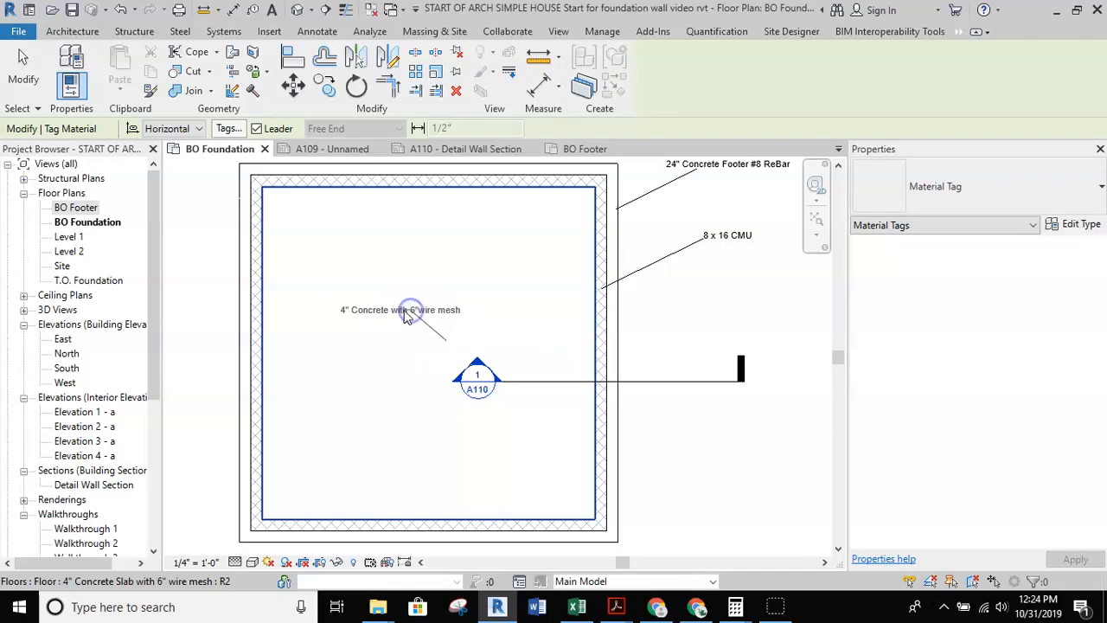
{"action": "right_click", "coordinate": [404, 311]}
{"action": "left_click", "coordinate": [434, 322]}
{"action": "middle_click_drag", "start_coordinate": [411, 304], "coordinate": [440, 327]}
{"action": "key", "text": "Escape"}
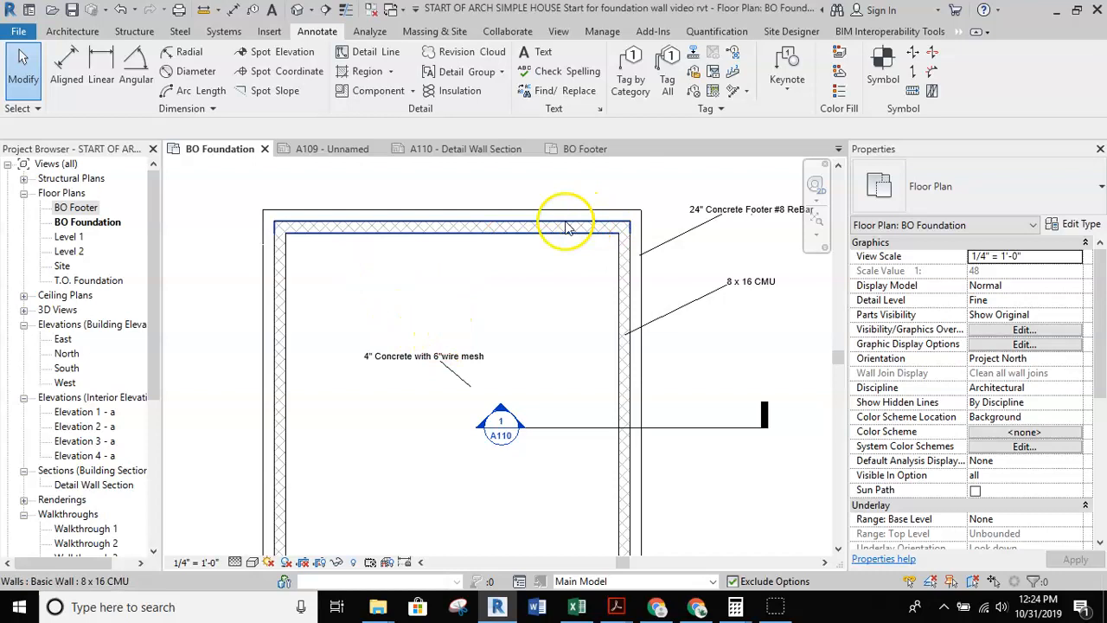
- Select the elements at the foundation's upper right corner and filter out the walls so only the floor slab is selected
{"action": "middle_click_drag", "start_coordinate": [434, 231], "coordinate": [474, 244]}
{"action": "left_click_drag", "start_coordinate": [664, 201], "coordinate": [590, 264]}
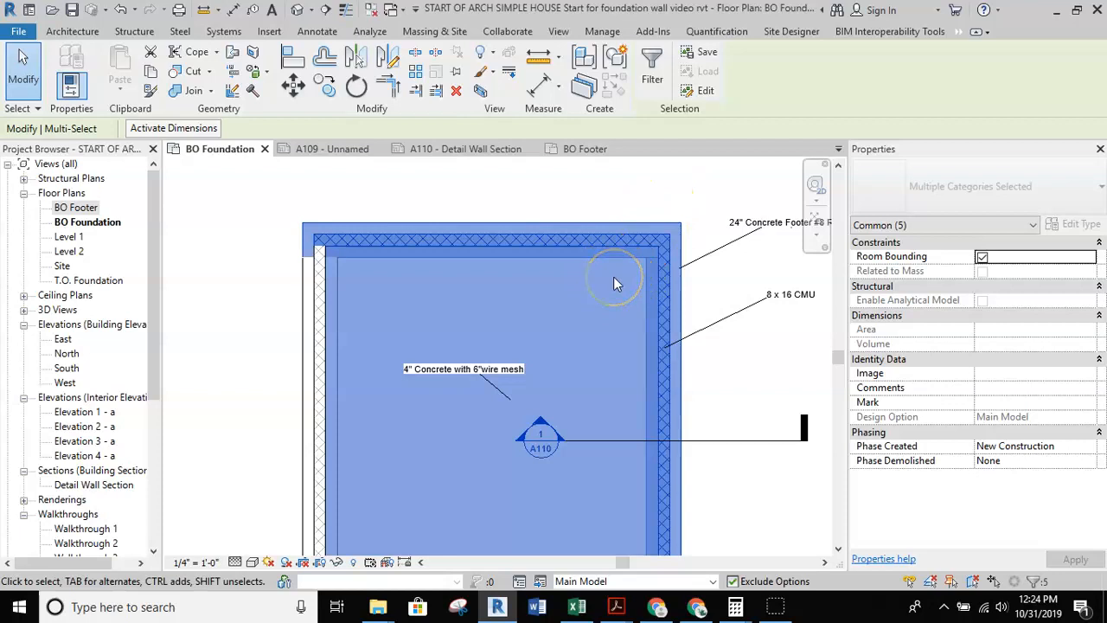
{"action": "left_click", "coordinate": [652, 77]}
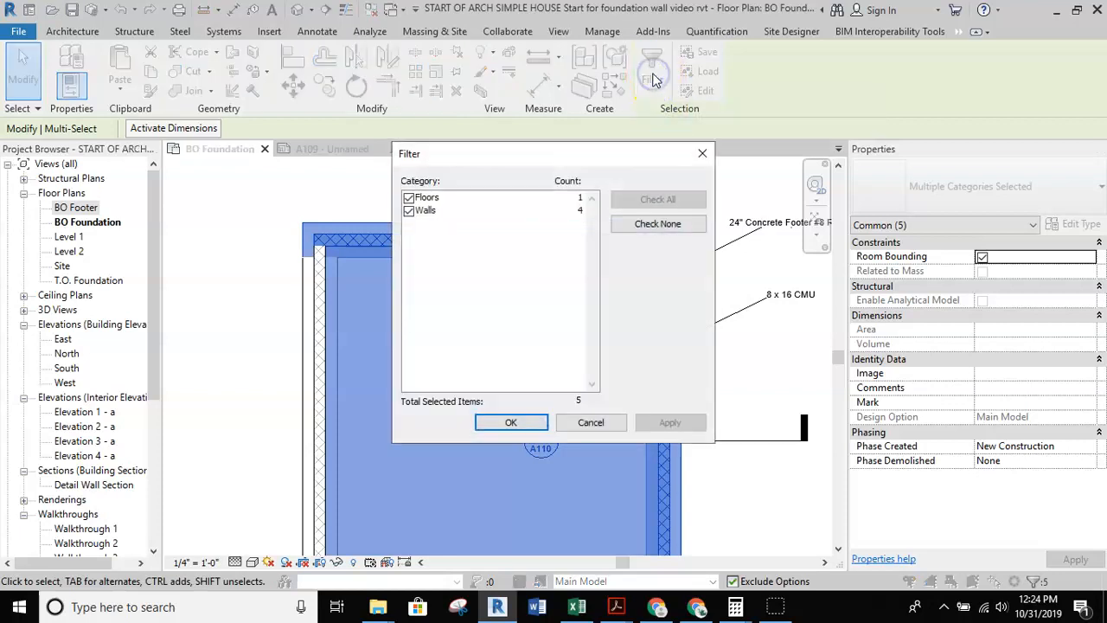
{"action": "left_click", "coordinate": [423, 212]}
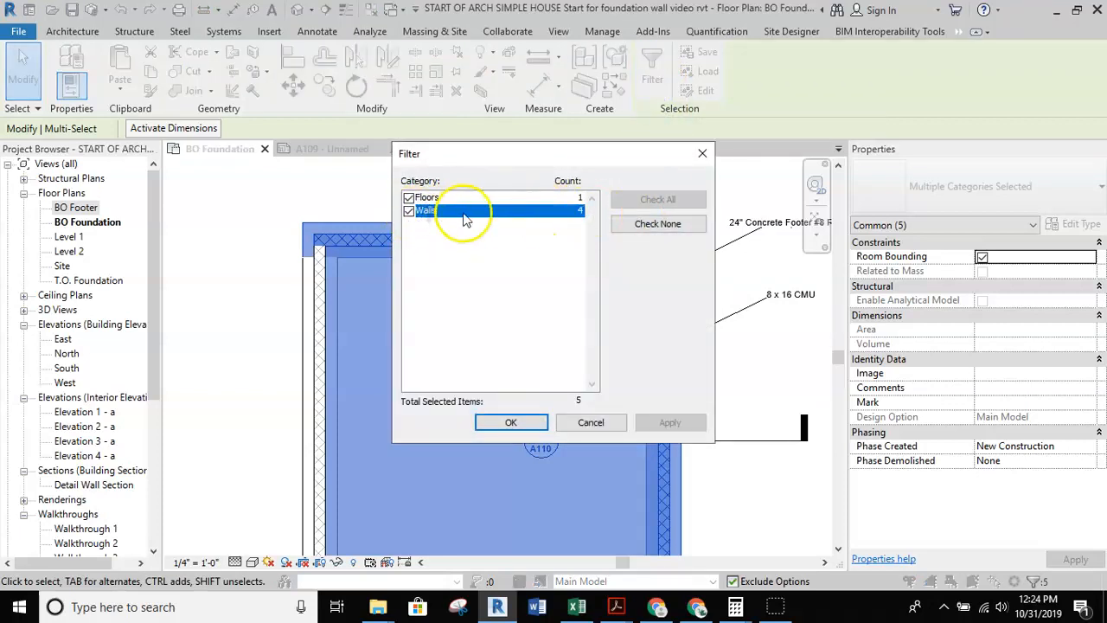
{"action": "left_click", "coordinate": [408, 211]}
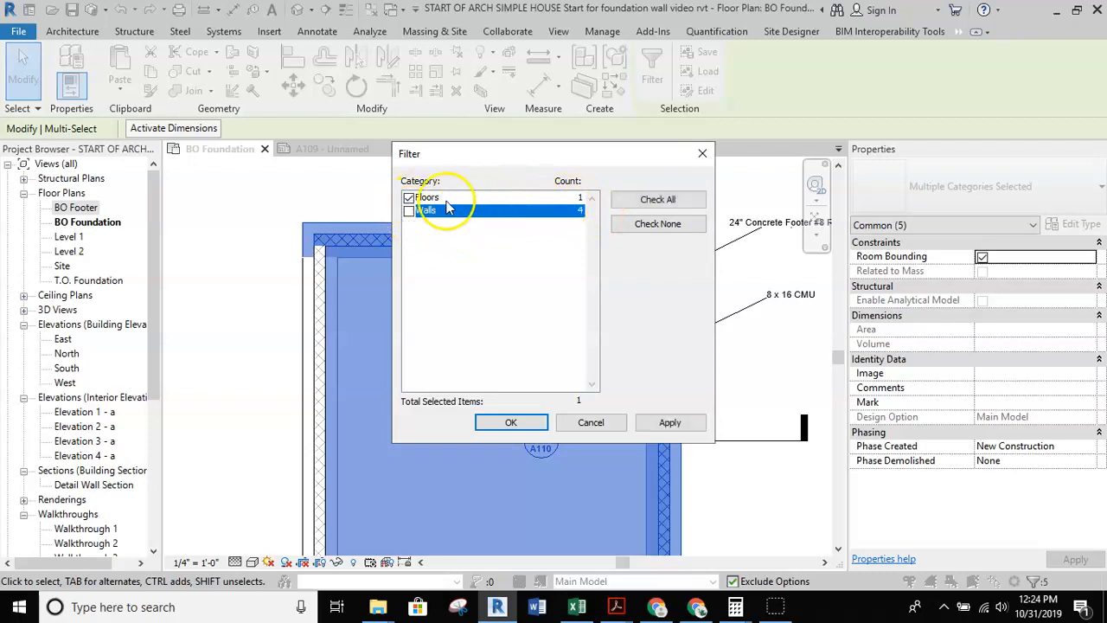
{"action": "left_click", "coordinate": [669, 422]}
{"action": "left_click", "coordinate": [511, 422]}
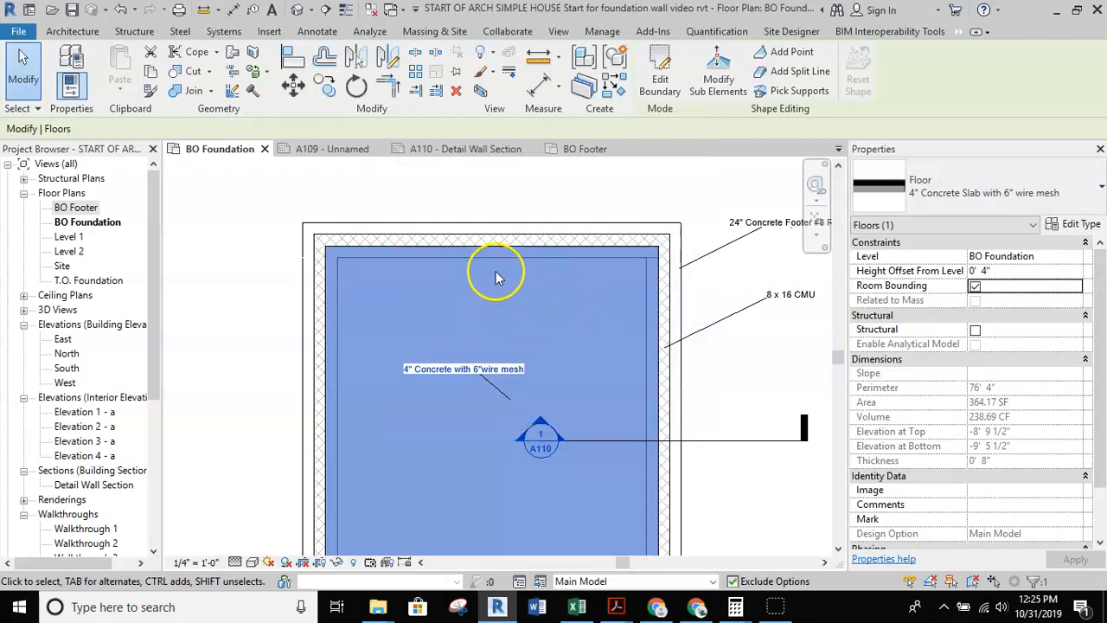
- Override the slab's graphics by element in this view with a surface transparency of 100
{"action": "left_click", "coordinate": [509, 323]}
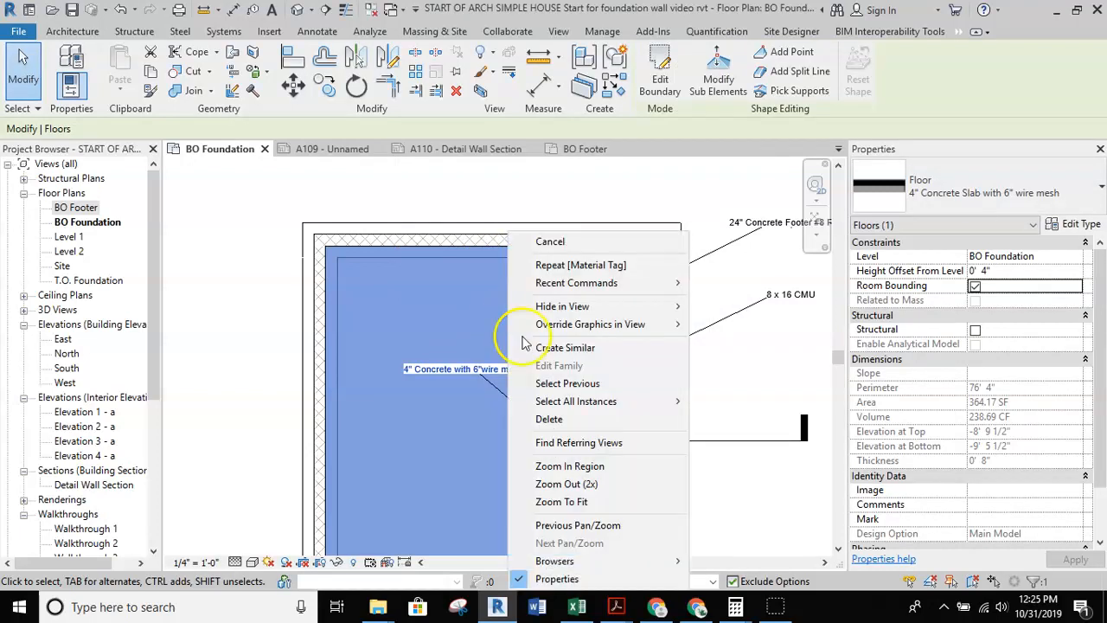
{"action": "mouse_move", "coordinate": [595, 323]}
{"action": "left_click", "coordinate": [745, 327]}
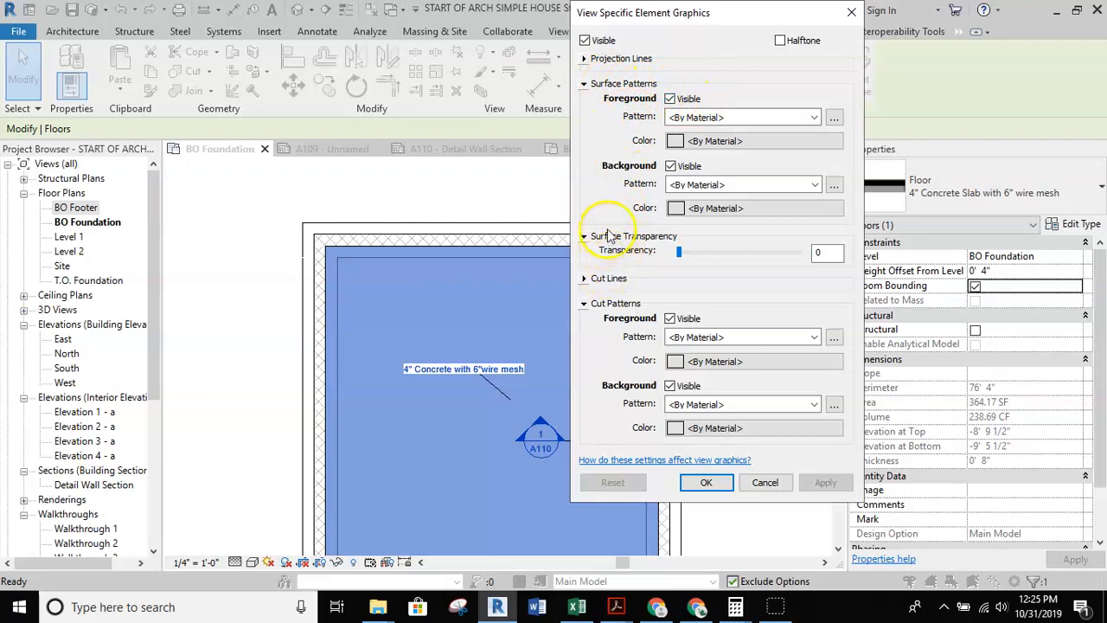
{"action": "left_click_drag", "start_coordinate": [680, 253], "coordinate": [749, 258]}
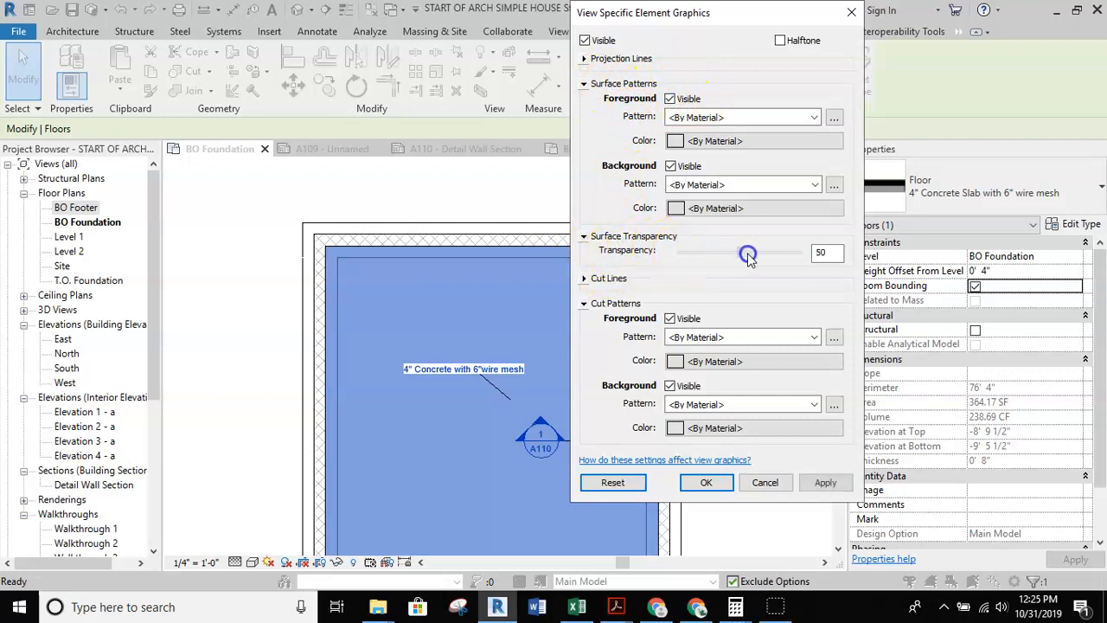
{"action": "left_click", "coordinate": [828, 483]}
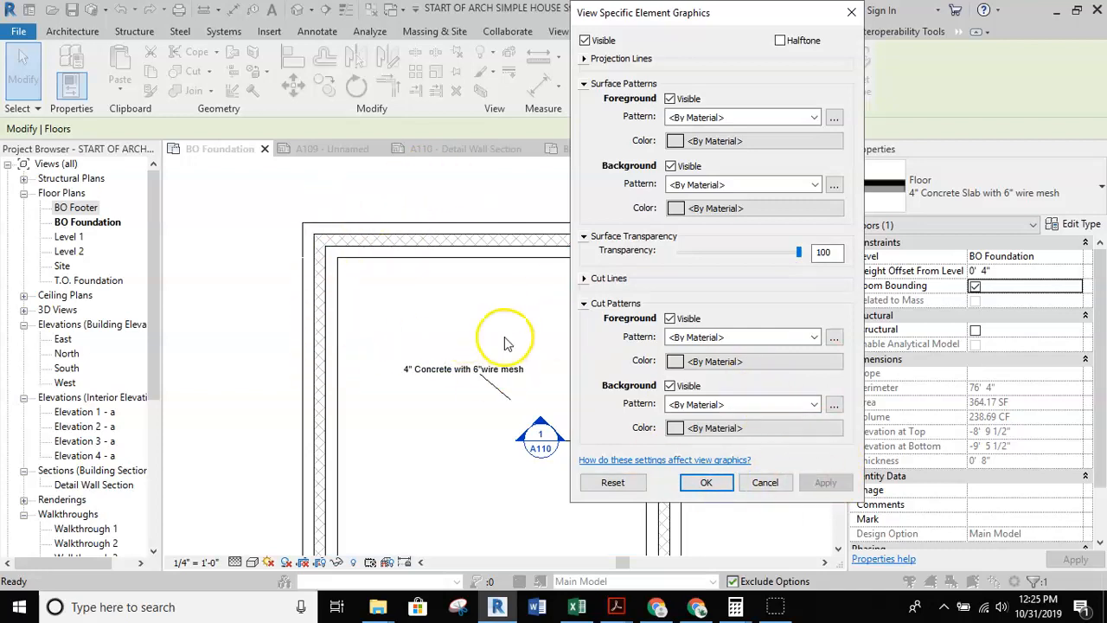
{"action": "left_click", "coordinate": [708, 482]}
{"action": "left_click", "coordinate": [424, 185]}
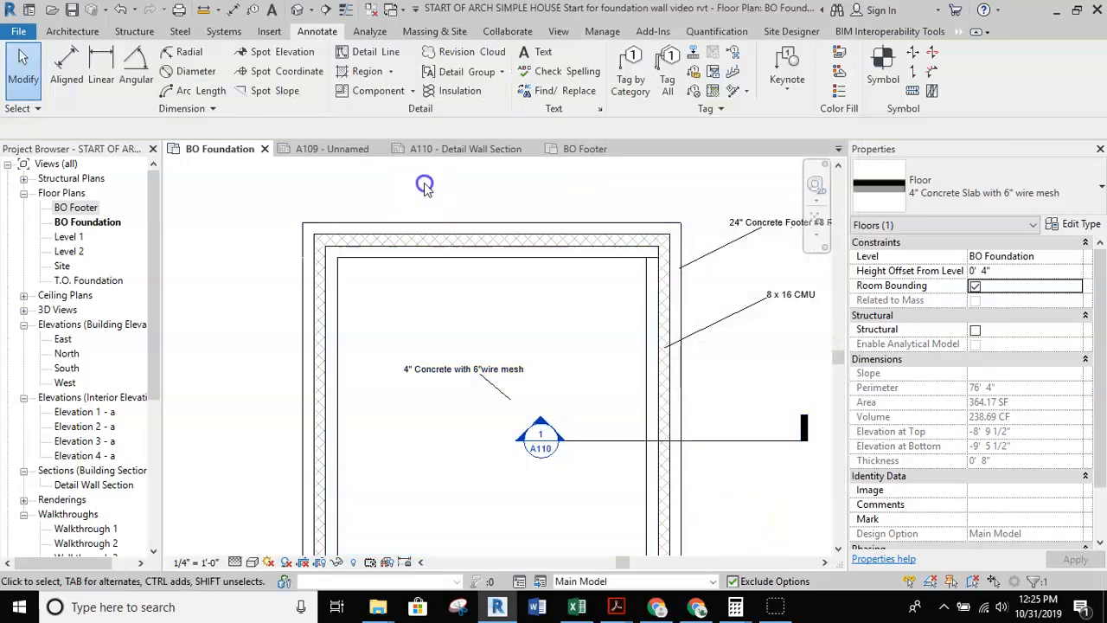
- Select all instances of the 24" Concrete Footer # 8 Re Bar wall that are visible in the view
{"action": "left_click", "coordinate": [429, 220]}
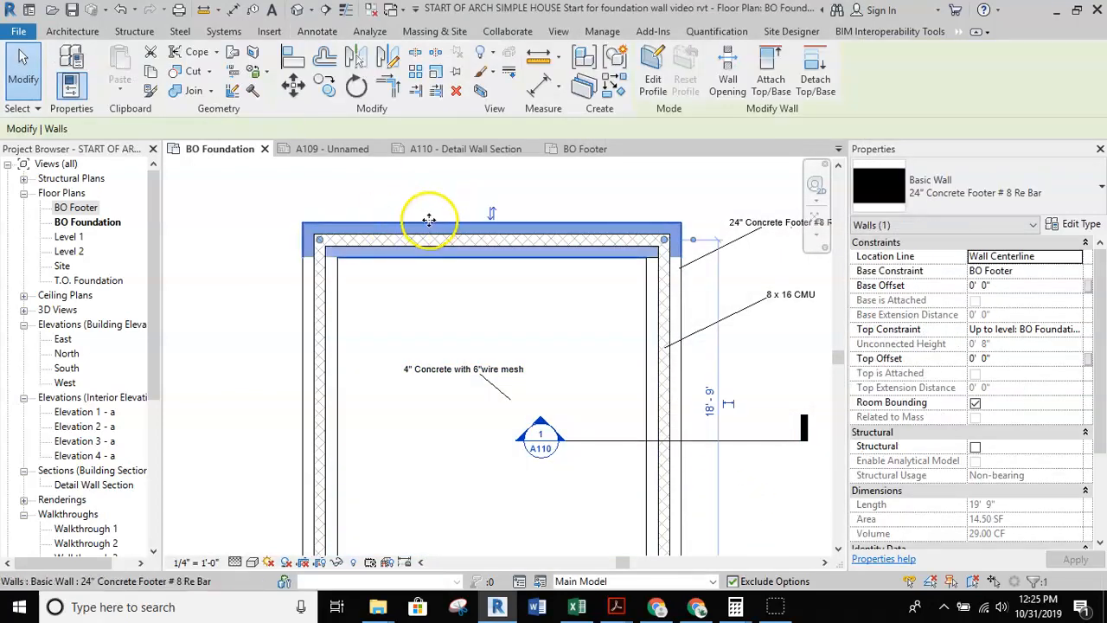
{"action": "right_click", "coordinate": [440, 213]}
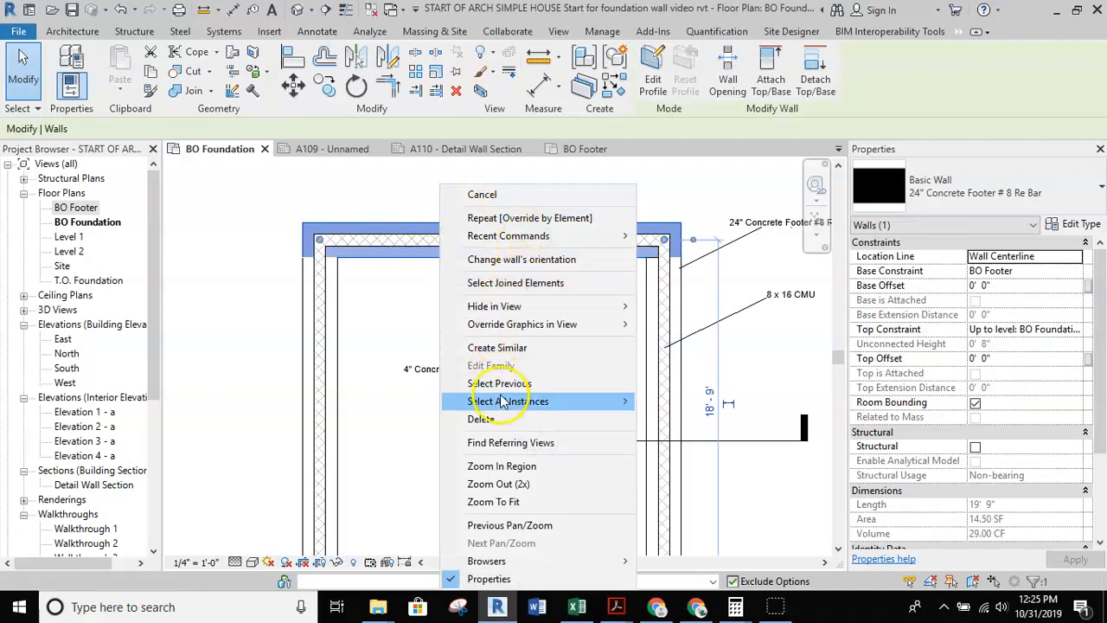
{"action": "mouse_move", "coordinate": [503, 402]}
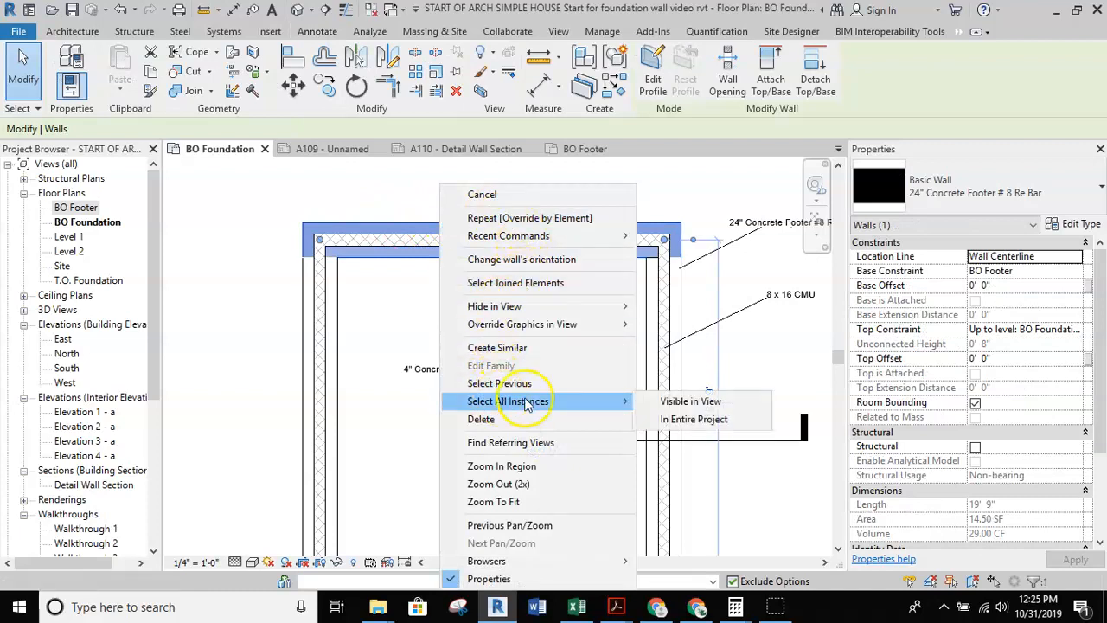
{"action": "left_click", "coordinate": [669, 403]}
{"action": "middle_click_drag", "start_coordinate": [561, 346], "coordinate": [539, 259]}
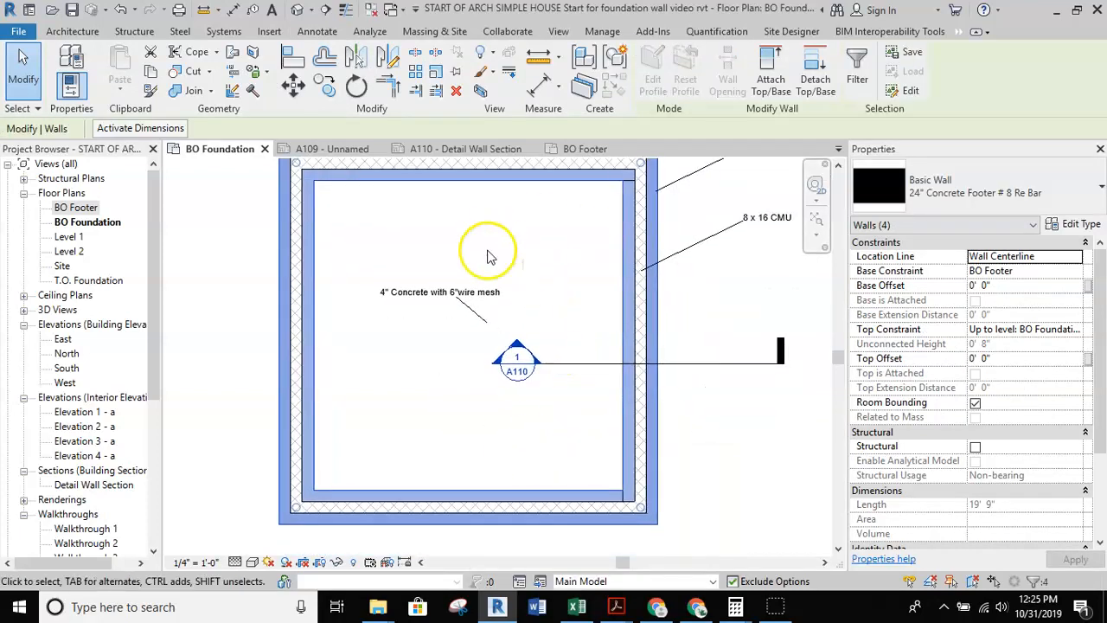
{"action": "scroll", "coordinate": [489, 255], "scroll_direction": "down", "scroll_amount": 2}
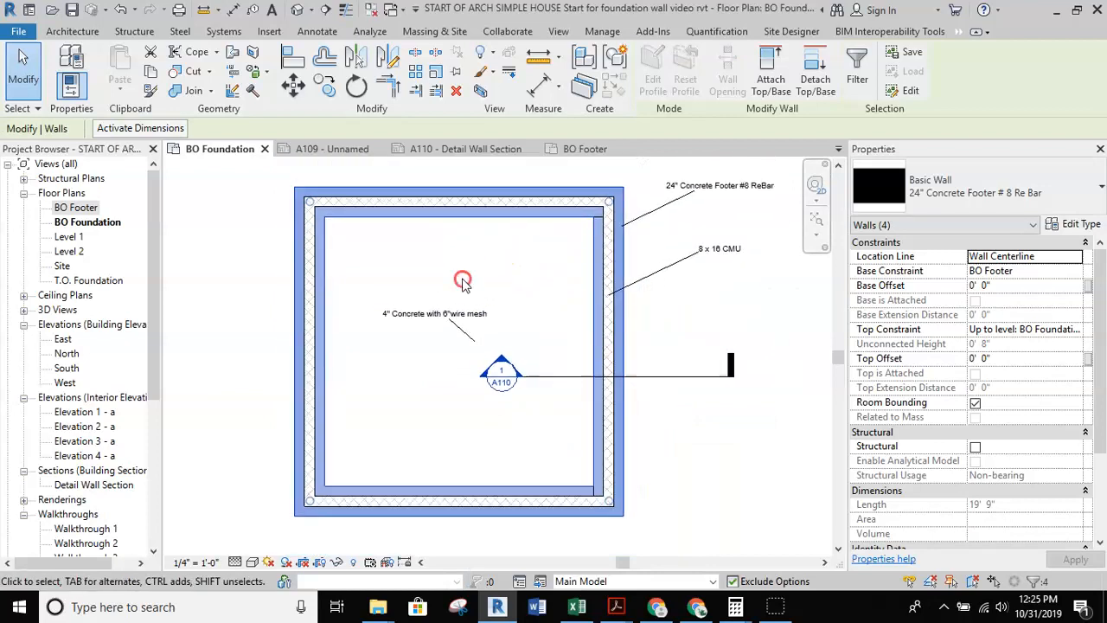
- Override the selected footer walls' graphics by element in this view, setting the projection line pattern to Hidden 1/16"
{"action": "right_click", "coordinate": [463, 283]}
{"action": "mouse_move", "coordinate": [563, 324]}
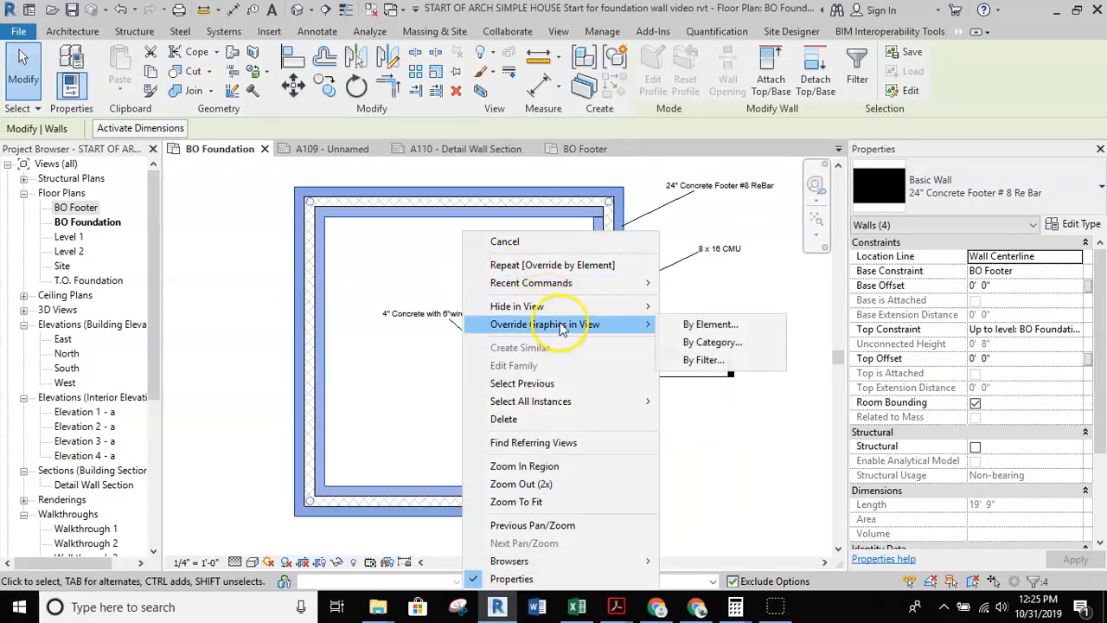
{"action": "left_click", "coordinate": [703, 325]}
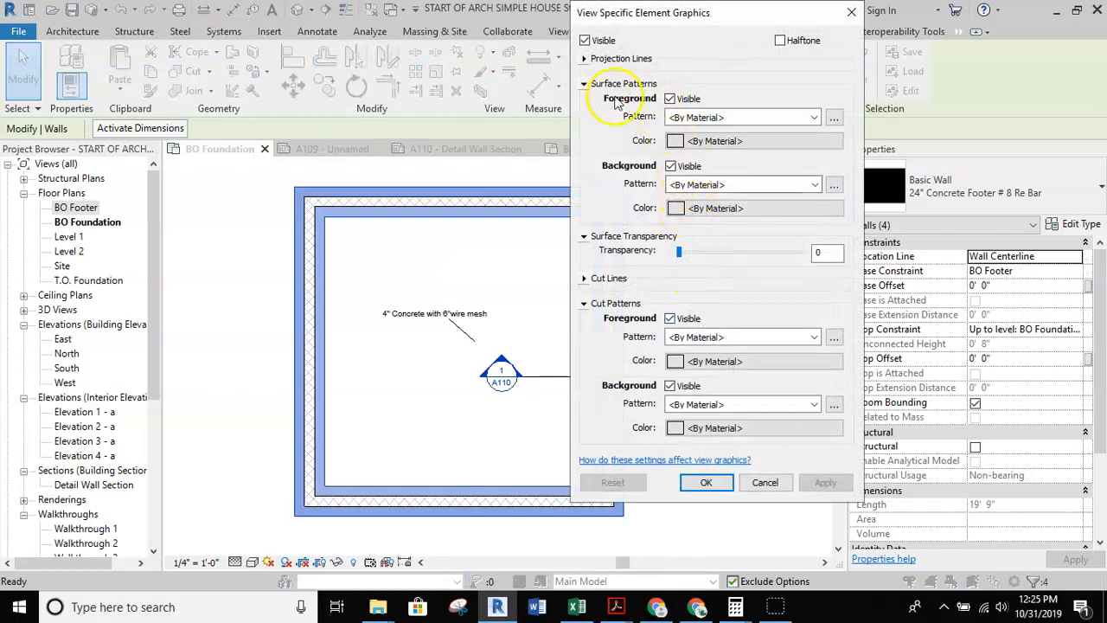
{"action": "left_click", "coordinate": [584, 58]}
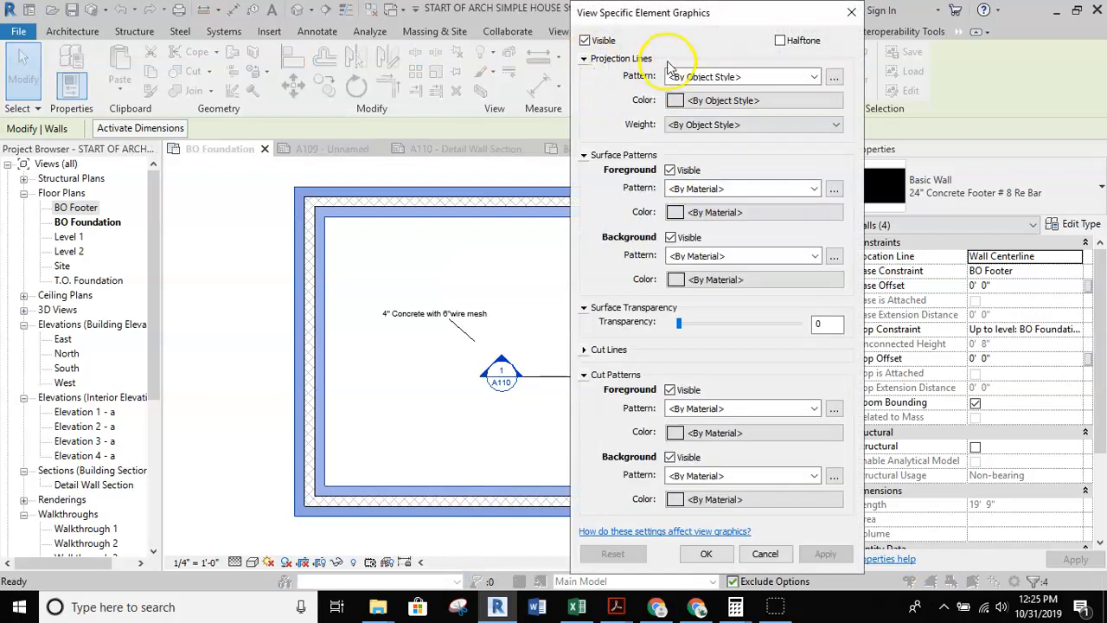
{"action": "left_click", "coordinate": [735, 77]}
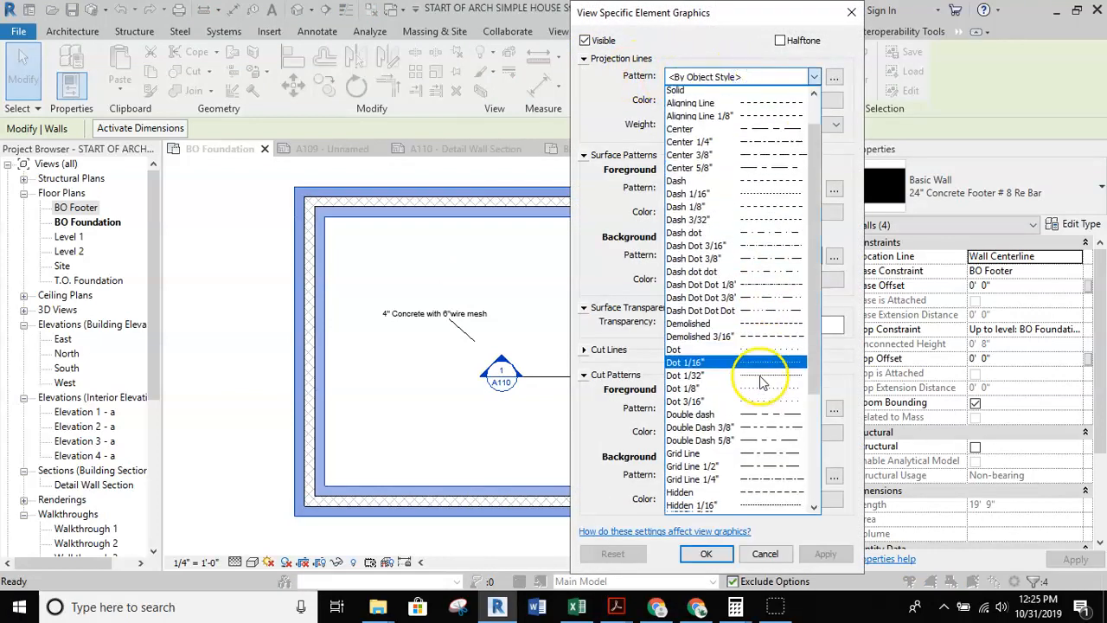
{"action": "scroll", "coordinate": [761, 380], "scroll_direction": "down", "scroll_amount": 3}
{"action": "scroll", "coordinate": [761, 381], "scroll_direction": "down", "scroll_amount": 1}
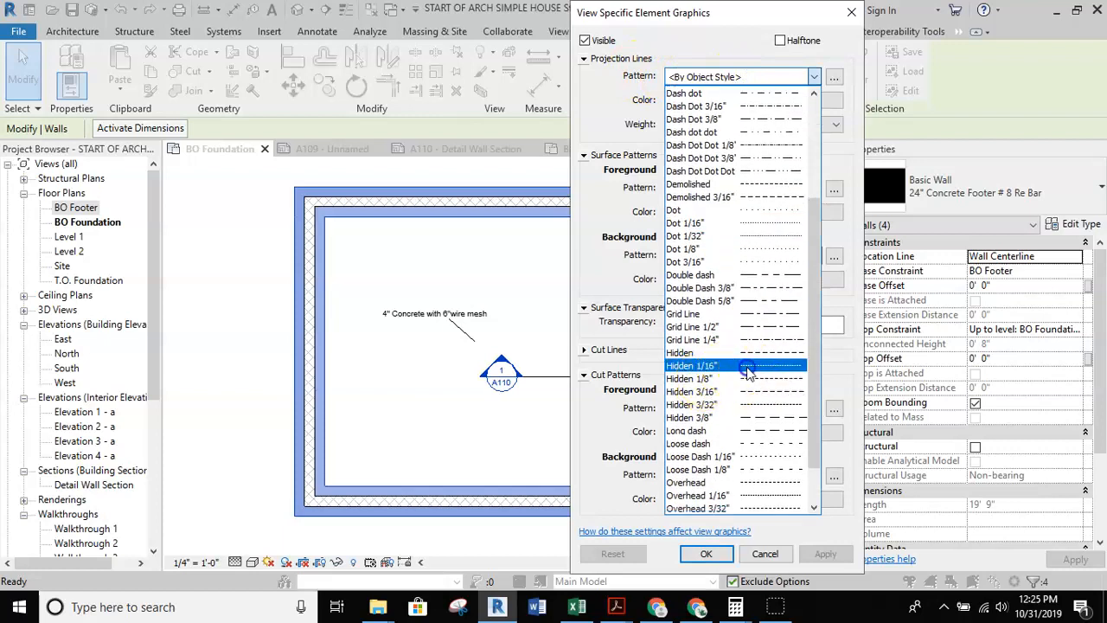
{"action": "left_click", "coordinate": [747, 372]}
{"action": "left_click", "coordinate": [825, 553]}
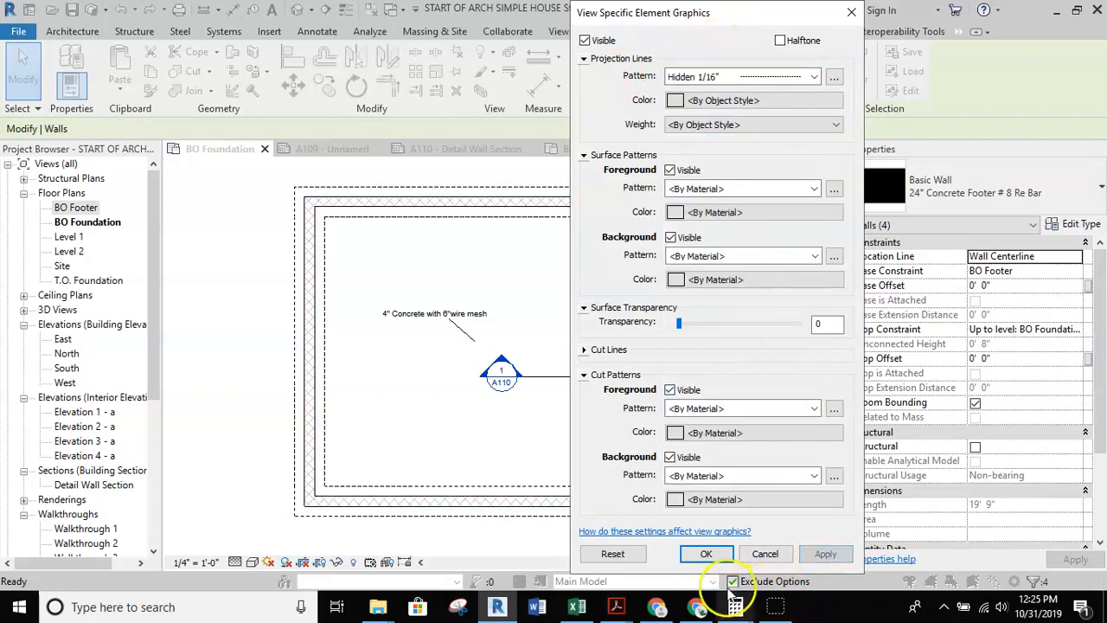
{"action": "left_click", "coordinate": [705, 554]}
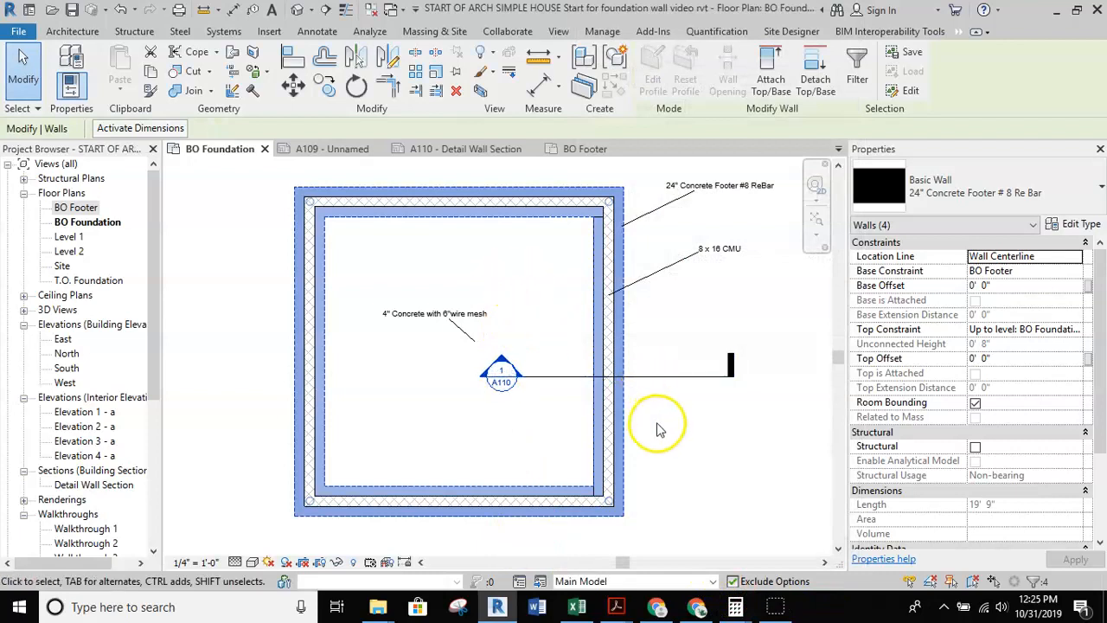
{"action": "left_click", "coordinate": [657, 427]}
- Add aligned dimensions between the outer faces of the 8 x 16 CMU walls, one above the plan and one along its left side
{"action": "middle_click_drag", "start_coordinate": [501, 300], "coordinate": [516, 314]}
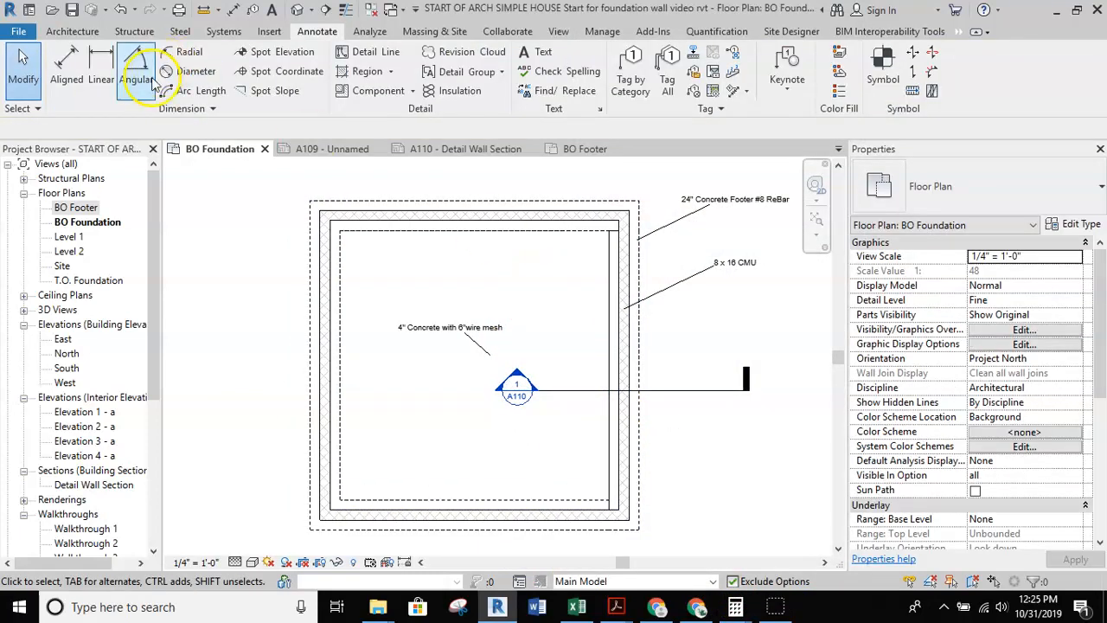
{"action": "left_click", "coordinate": [67, 62]}
{"action": "left_click", "coordinate": [321, 234]}
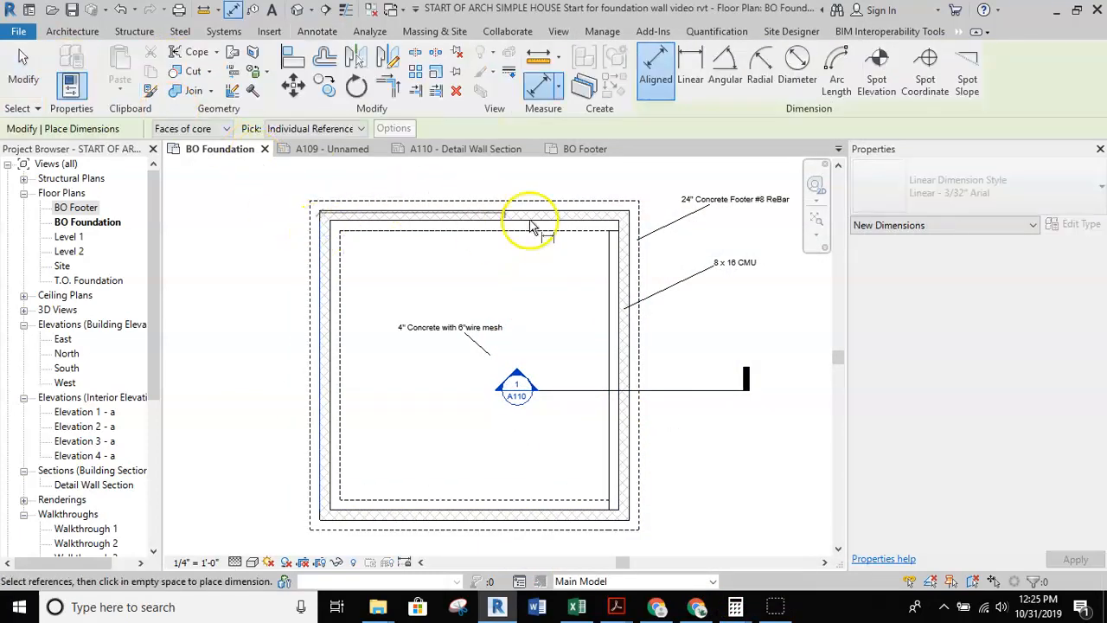
{"action": "left_click", "coordinate": [629, 235]}
{"action": "left_click", "coordinate": [610, 180]}
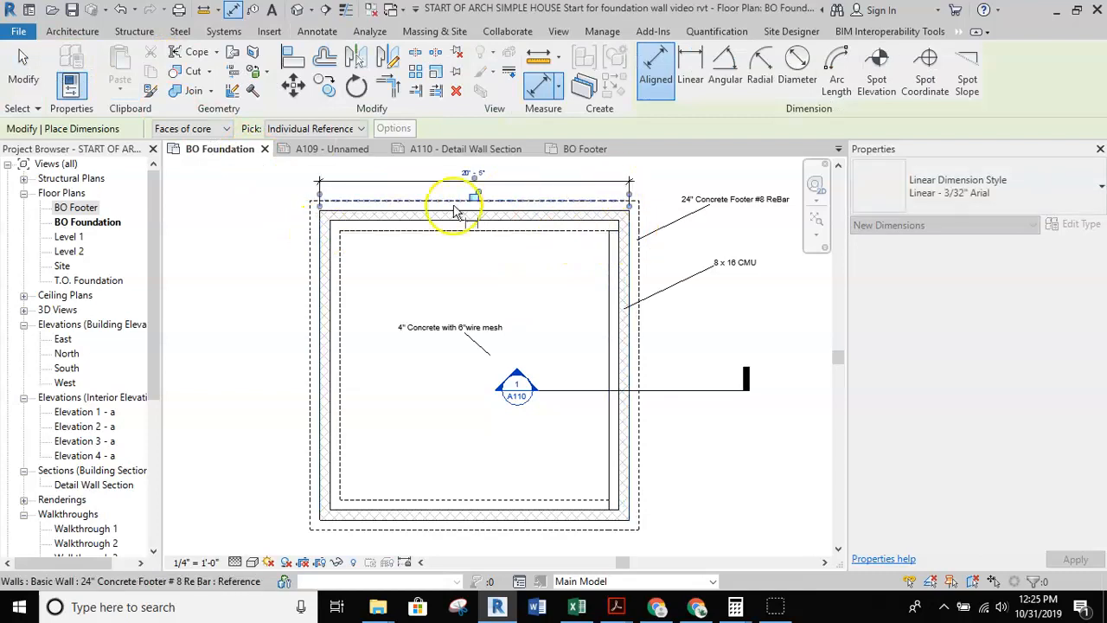
{"action": "left_click", "coordinate": [322, 333]}
{"action": "left_click", "coordinate": [345, 519]}
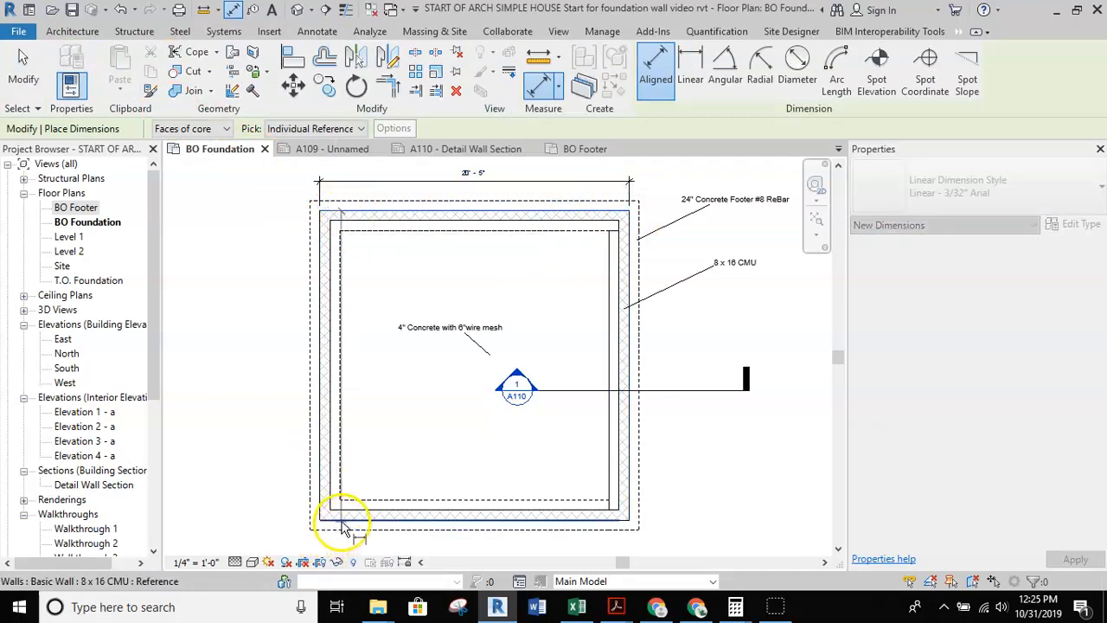
{"action": "left_click", "coordinate": [288, 493]}
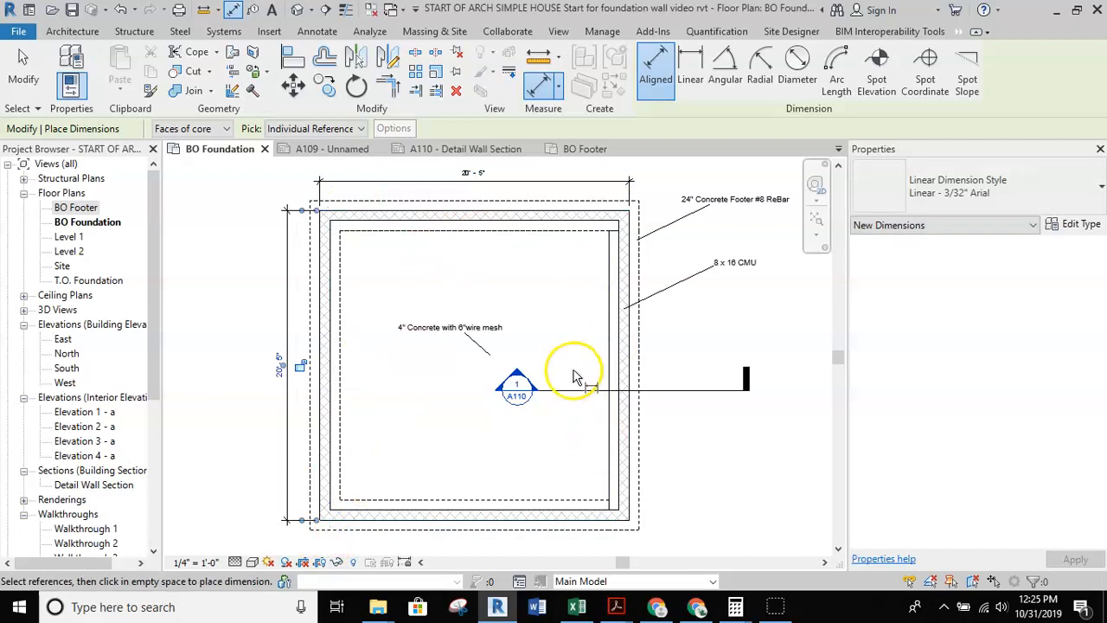
- Review the dimensioned foundation plan and the sill plate, siding and foundation wall detail on sheet A110, and end dimensioning
{"action": "scroll", "coordinate": [372, 248], "scroll_direction": "up", "scroll_amount": 1}
{"action": "scroll", "coordinate": [562, 294], "scroll_direction": "up", "scroll_amount": 1}
{"action": "scroll", "coordinate": [570, 298], "scroll_direction": "up", "scroll_amount": 1}
{"action": "scroll", "coordinate": [620, 250], "scroll_direction": "up", "scroll_amount": 1}
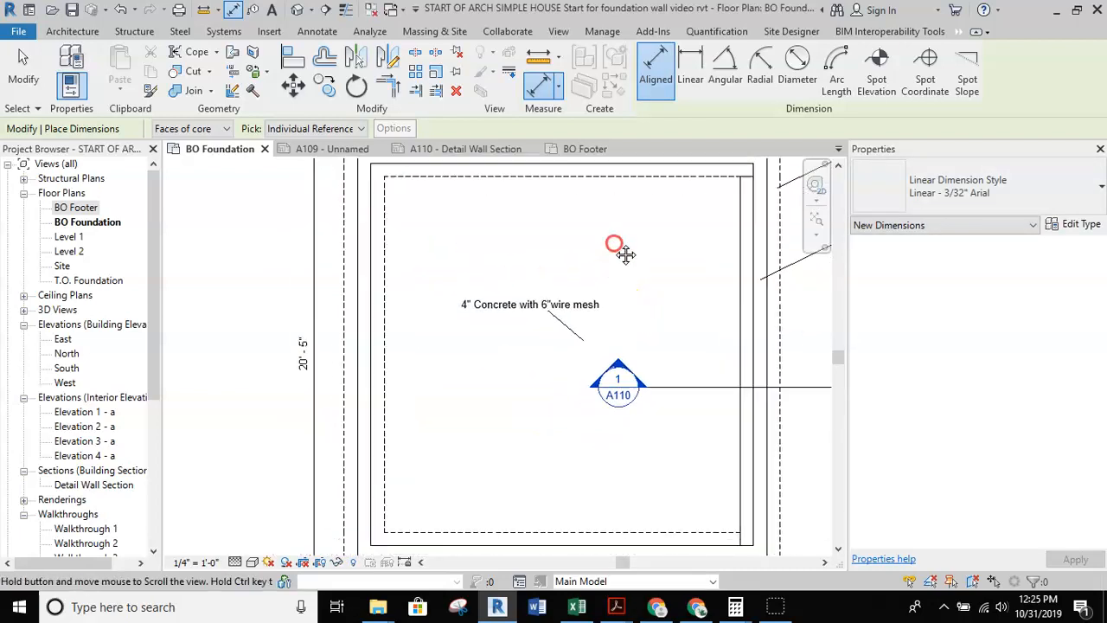
{"action": "scroll", "coordinate": [364, 376], "scroll_direction": "down", "scroll_amount": 2}
{"action": "middle_click_drag", "start_coordinate": [420, 353], "coordinate": [396, 375]}
{"action": "scroll", "coordinate": [396, 375], "scroll_direction": "down", "scroll_amount": 1}
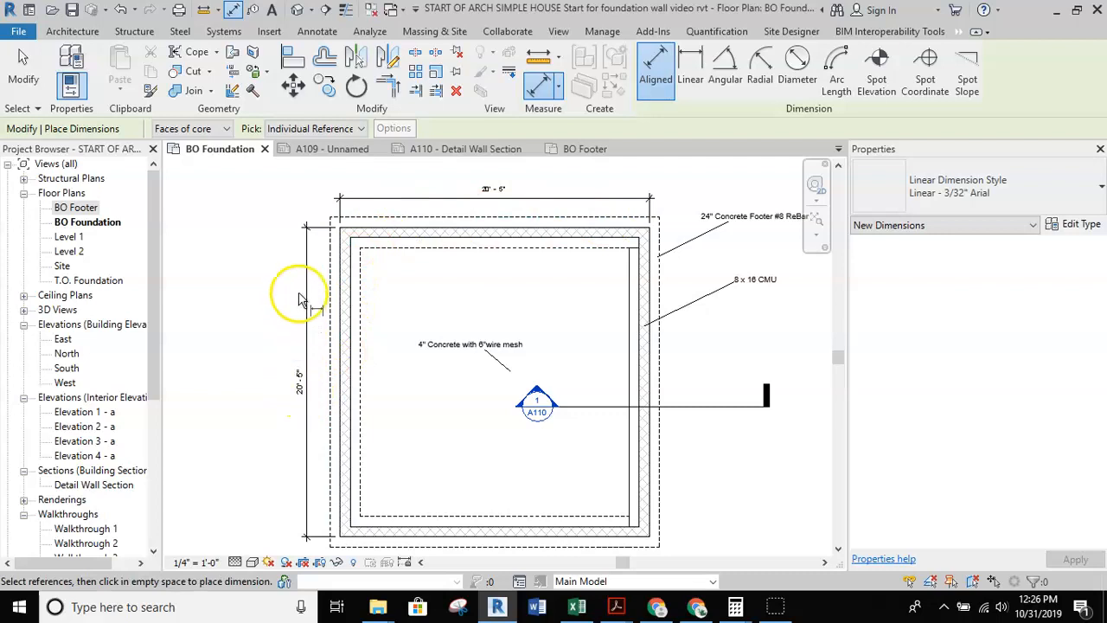
{"action": "left_click", "coordinate": [467, 149]}
{"action": "scroll", "coordinate": [477, 260], "scroll_direction": "up", "scroll_amount": 5}
{"action": "scroll", "coordinate": [477, 270], "scroll_direction": "up", "scroll_amount": 5}
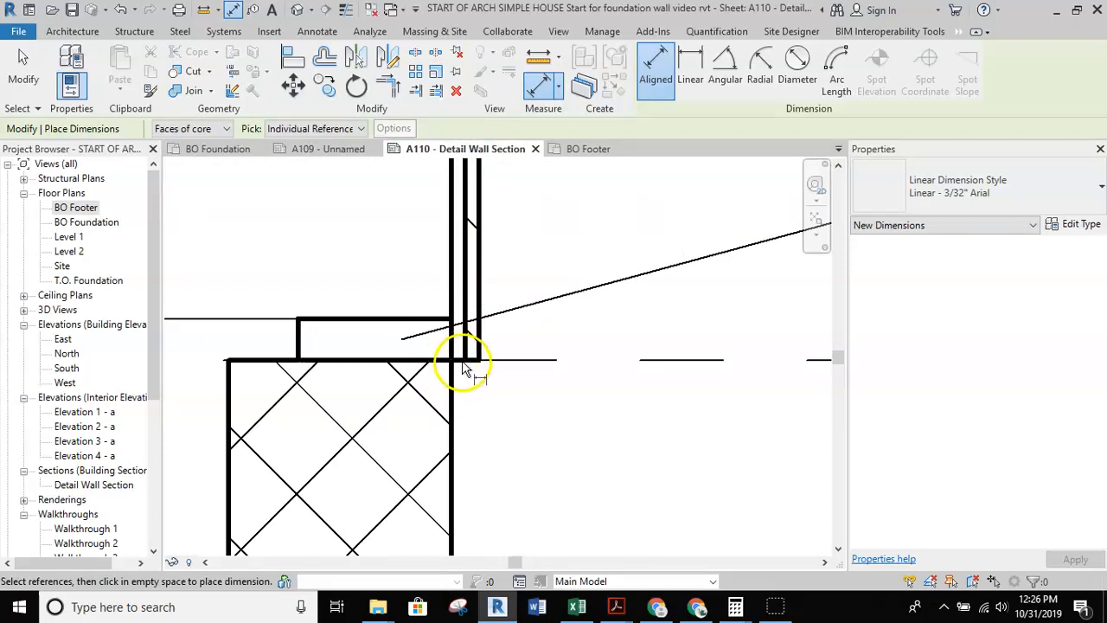
{"action": "scroll", "coordinate": [464, 368], "scroll_direction": "down", "scroll_amount": 3}
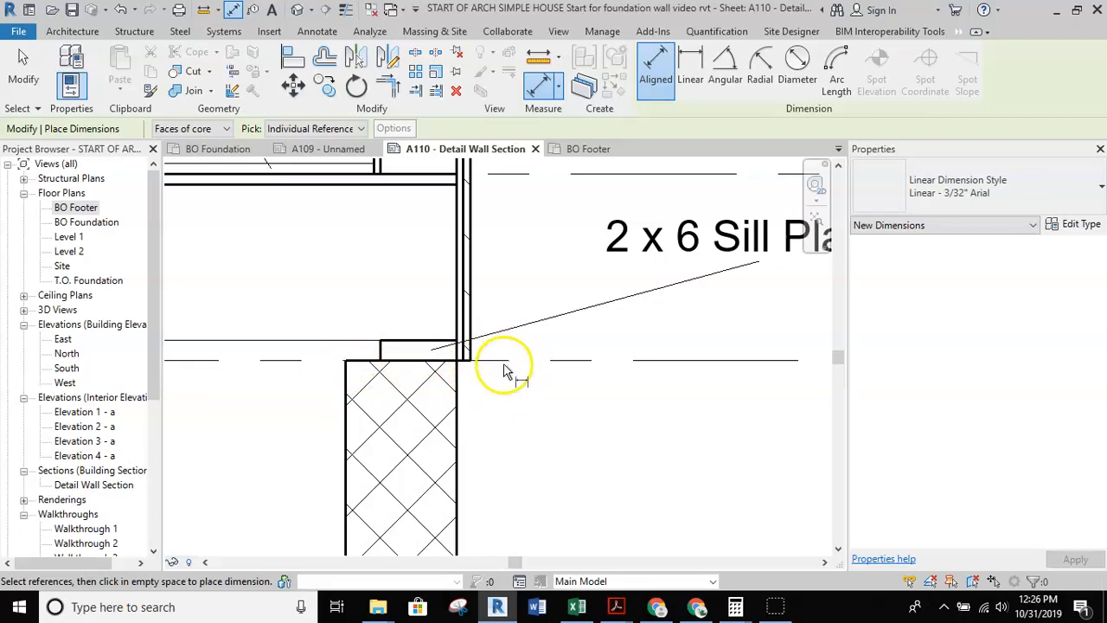
{"action": "scroll", "coordinate": [509, 382], "scroll_direction": "down", "scroll_amount": 2}
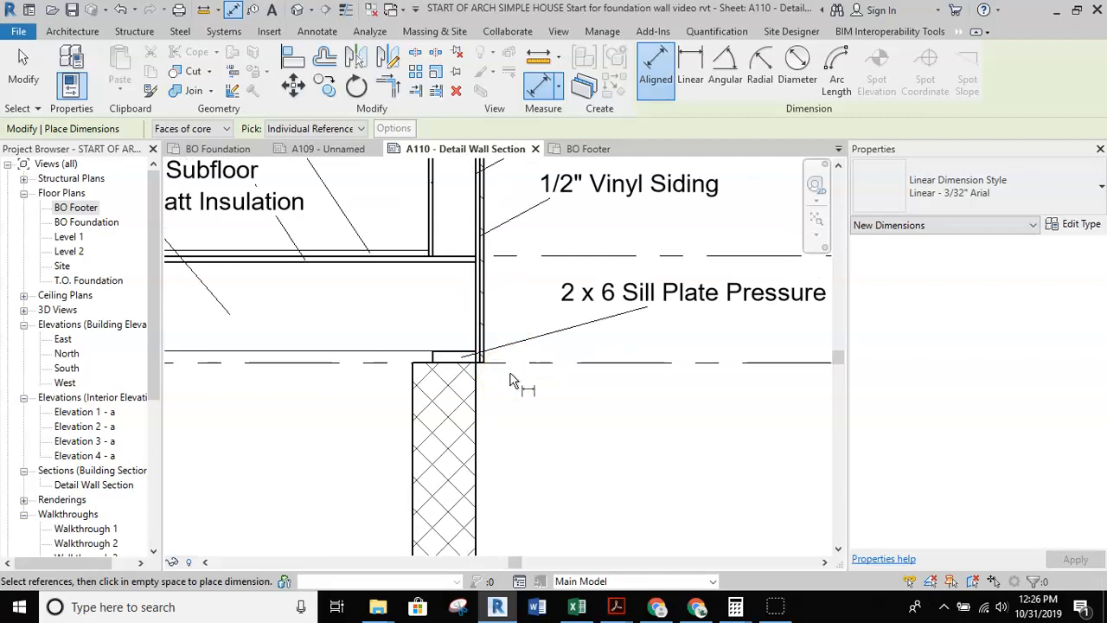
{"action": "scroll", "coordinate": [511, 380], "scroll_direction": "down", "scroll_amount": 3}
{"action": "middle_click_drag", "start_coordinate": [558, 373], "coordinate": [415, 408]}
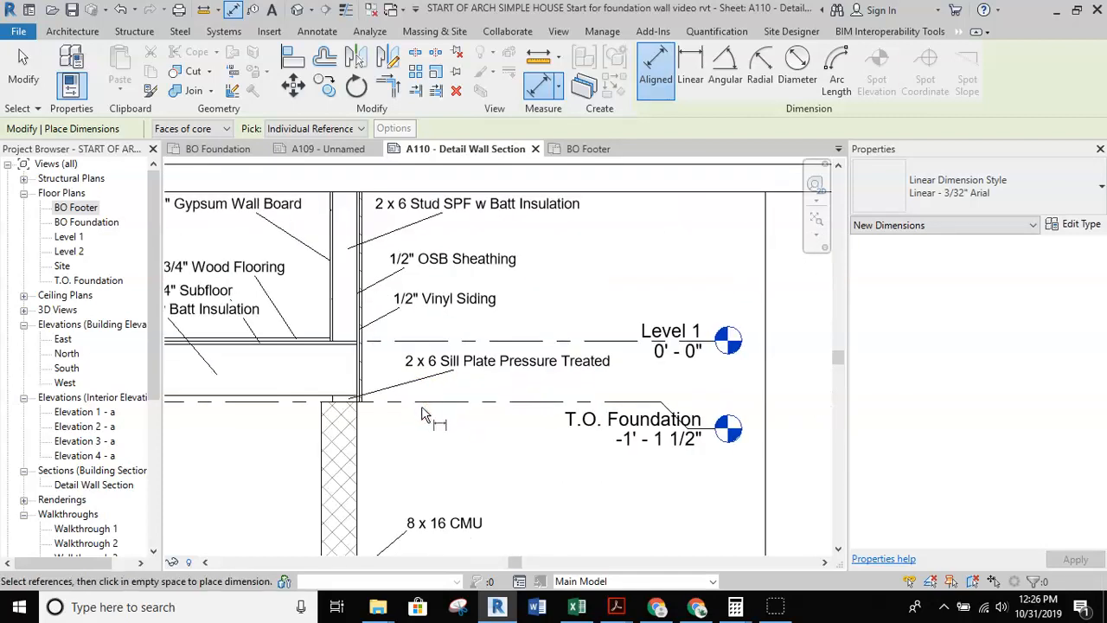
{"action": "scroll", "coordinate": [423, 415], "scroll_direction": "down", "scroll_amount": 6}
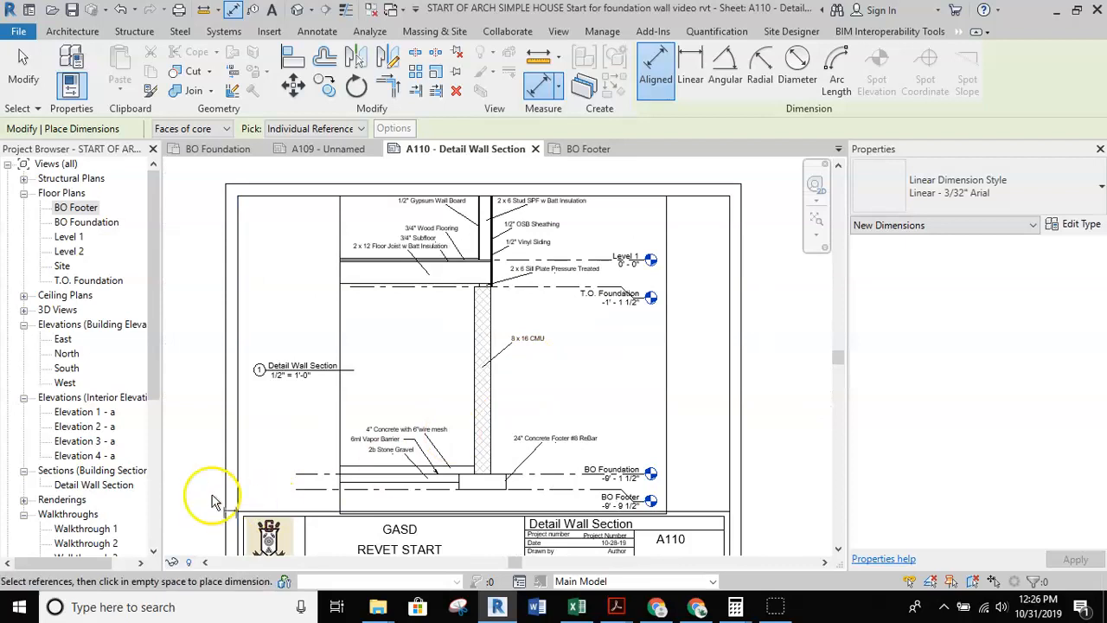
{"action": "key", "text": "Escape"}
- Check sheet A110 and the BO Foundation plan, and return to the blank sheet A109
{"action": "left_click_drag", "start_coordinate": [156, 395], "coordinate": [156, 534]}
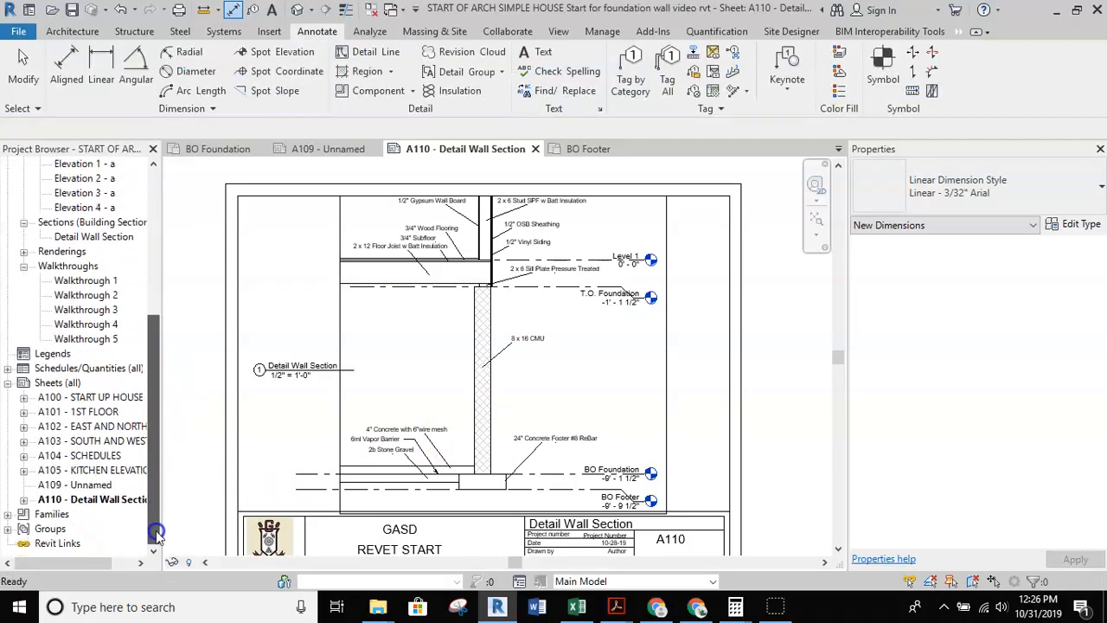
{"action": "double_click", "coordinate": [87, 484]}
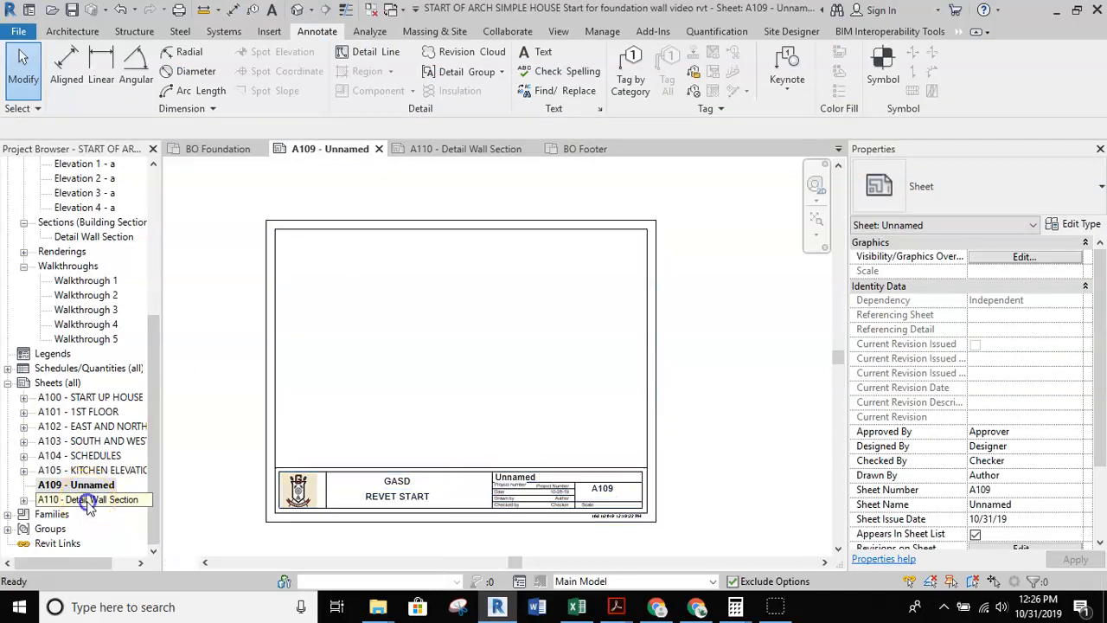
{"action": "double_click", "coordinate": [89, 500]}
{"action": "double_click", "coordinate": [79, 485]}
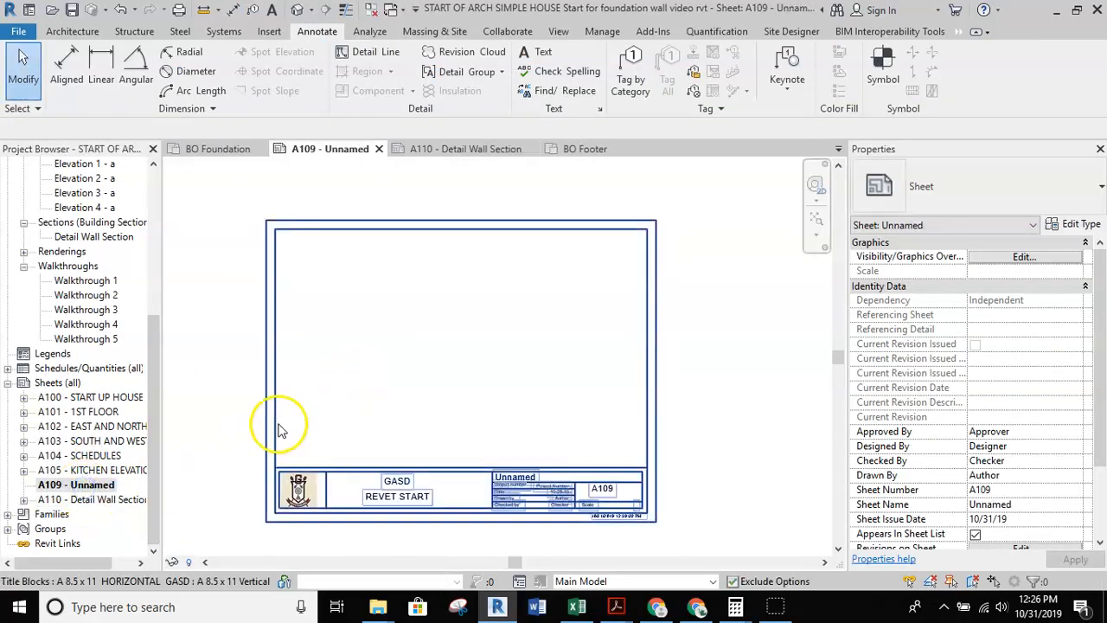
{"action": "scroll", "coordinate": [153, 407], "scroll_direction": "up", "scroll_amount": 1}
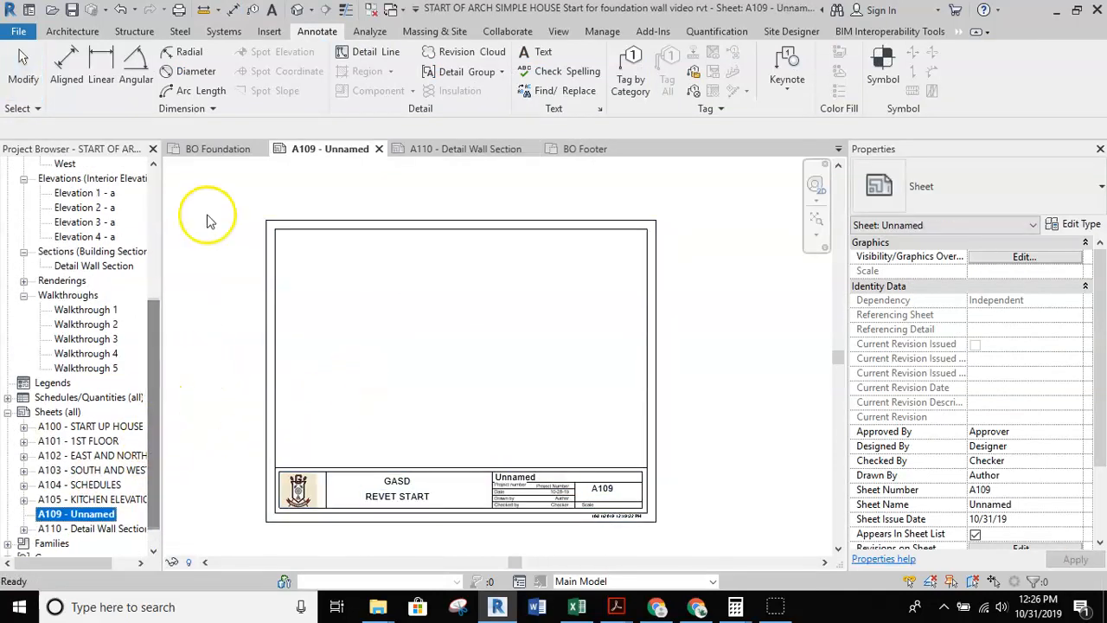
{"action": "left_click", "coordinate": [210, 148]}
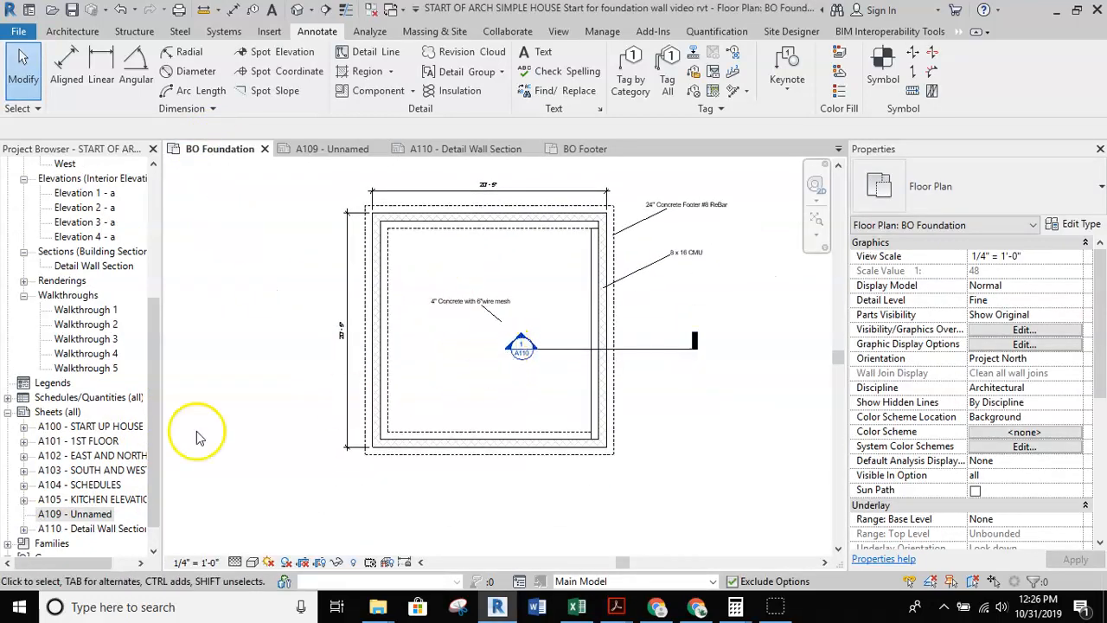
{"action": "left_click", "coordinate": [153, 421]}
{"action": "scroll", "coordinate": [153, 421], "scroll_direction": "down", "scroll_amount": 1}
{"action": "double_click", "coordinate": [76, 485]}
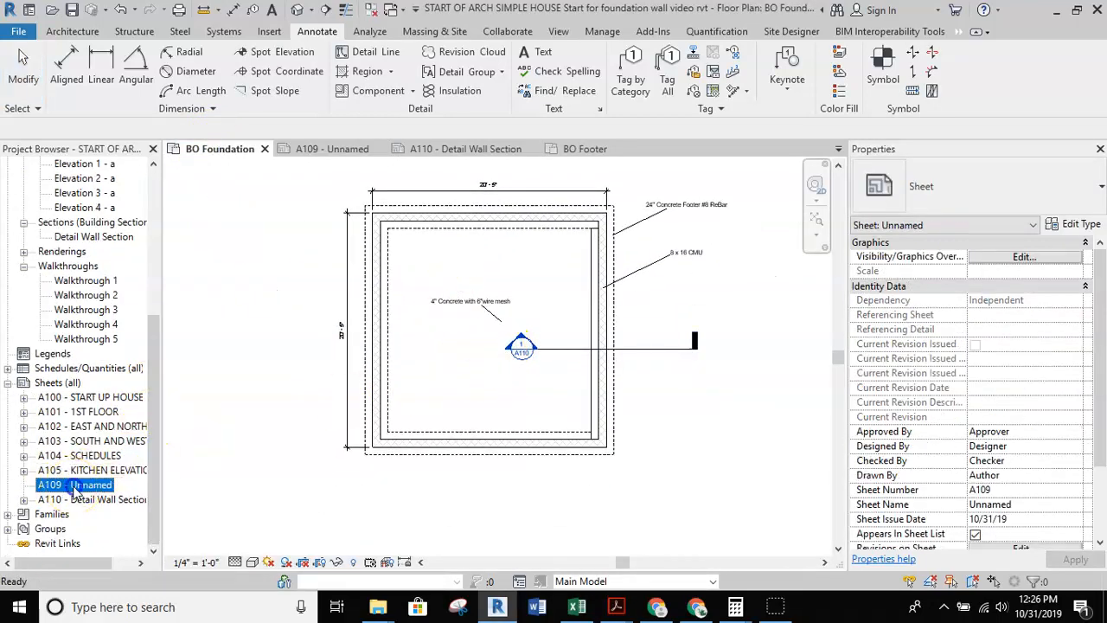
- Place the BO Foundation floor plan on sheet A109 and shift its viewport so the plan and tags sit within the border above the title block
{"action": "left_click_drag", "start_coordinate": [153, 329], "coordinate": [156, 173]}
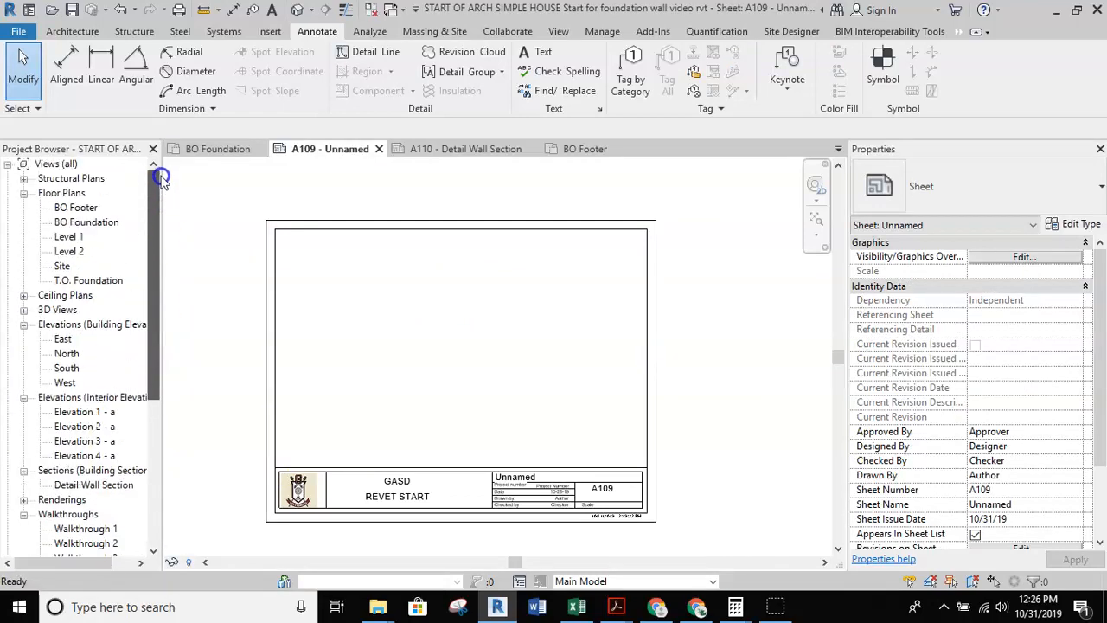
{"action": "left_click", "coordinate": [80, 223]}
{"action": "left_click_drag", "start_coordinate": [90, 227], "coordinate": [434, 307]}
{"action": "scroll", "coordinate": [472, 333], "scroll_direction": "down", "scroll_amount": 4}
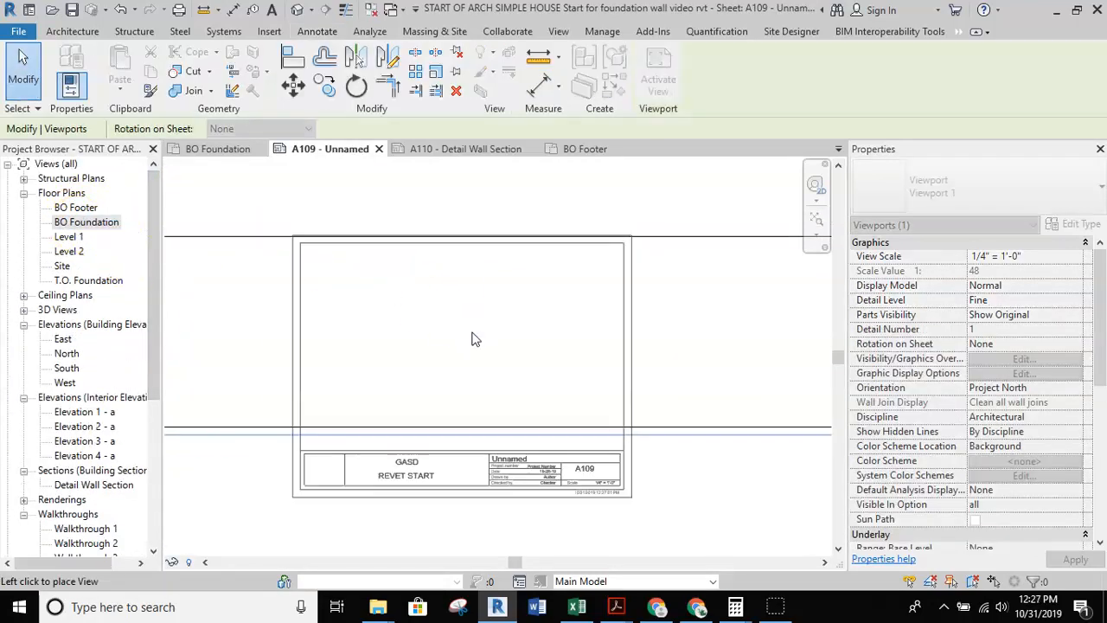
{"action": "left_click", "coordinate": [475, 338]}
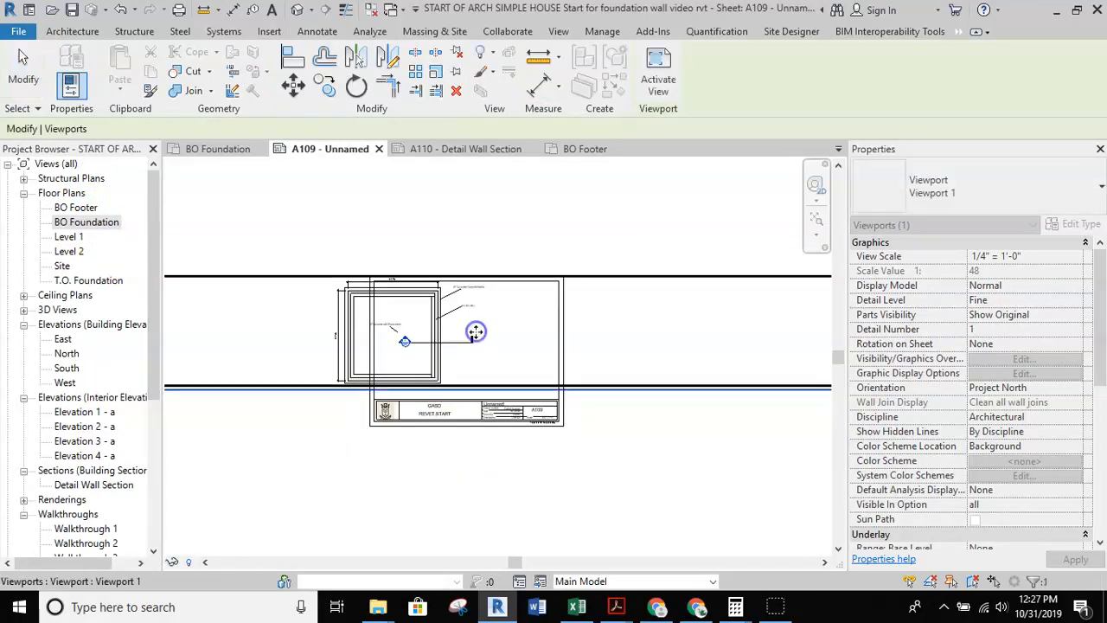
{"action": "mouse_move", "coordinate": [543, 326]}
{"action": "left_mouse_down"}
{"action": "mouse_move", "coordinate": [523, 326]}
{"action": "mouse_move", "coordinate": [553, 328]}
{"action": "left_mouse_up"}
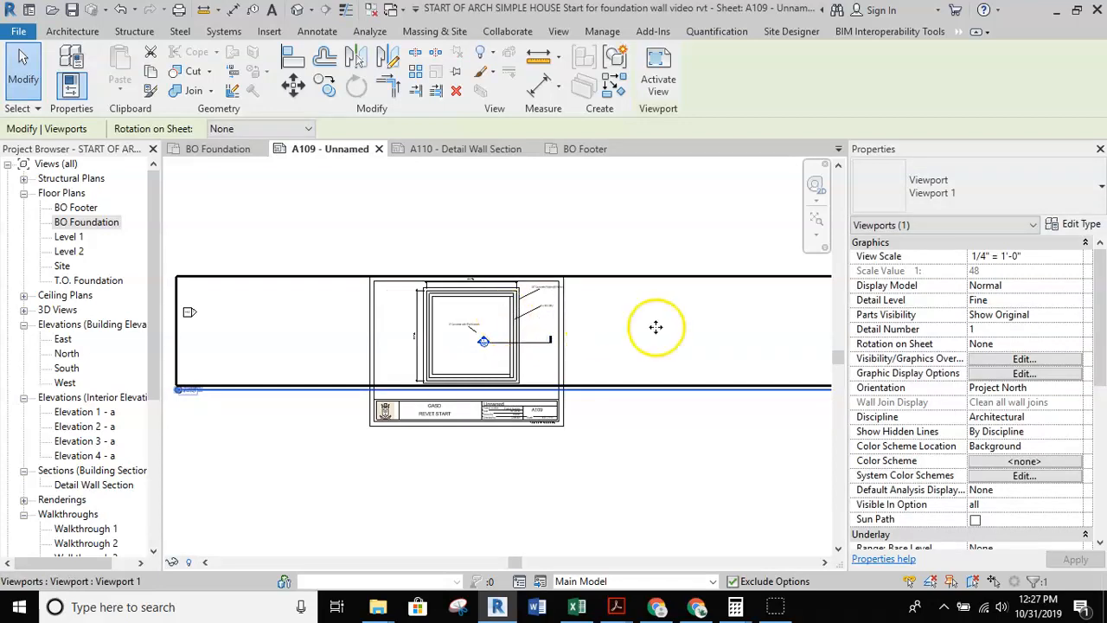
{"action": "left_click", "coordinate": [590, 366]}
- Examine the placed foundation plan on sheet A109, including the title block's scale, the material tags and the section marker's sheet reference
{"action": "scroll", "coordinate": [536, 407], "scroll_direction": "up", "scroll_amount": 4}
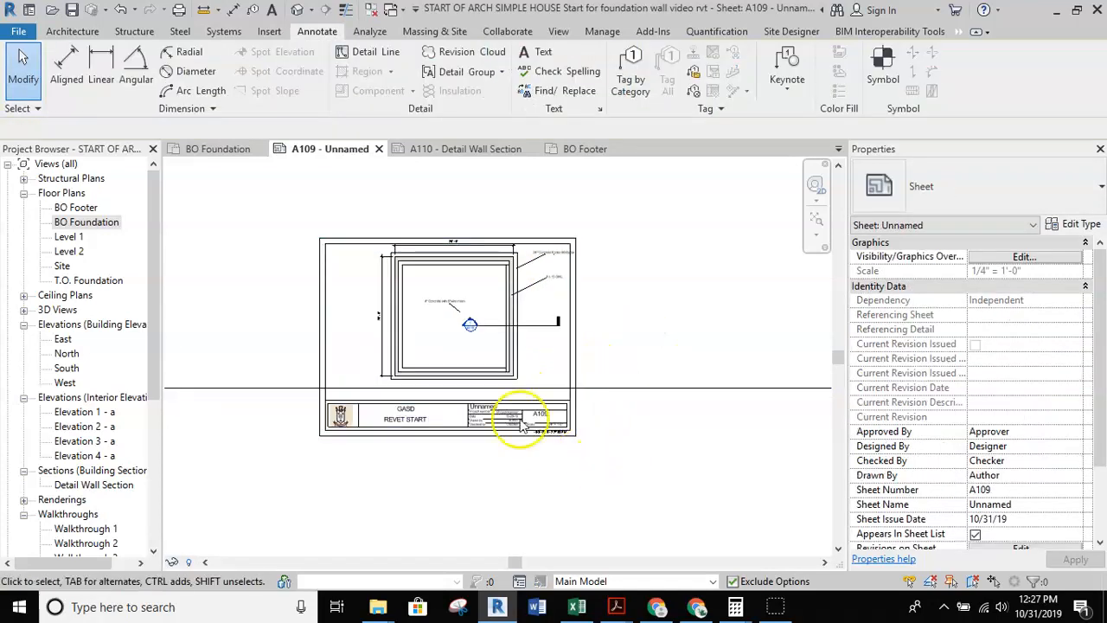
{"action": "left_click", "coordinate": [553, 415]}
{"action": "left_click_drag", "start_coordinate": [553, 415], "coordinate": [563, 398]}
{"action": "left_click", "coordinate": [682, 452]}
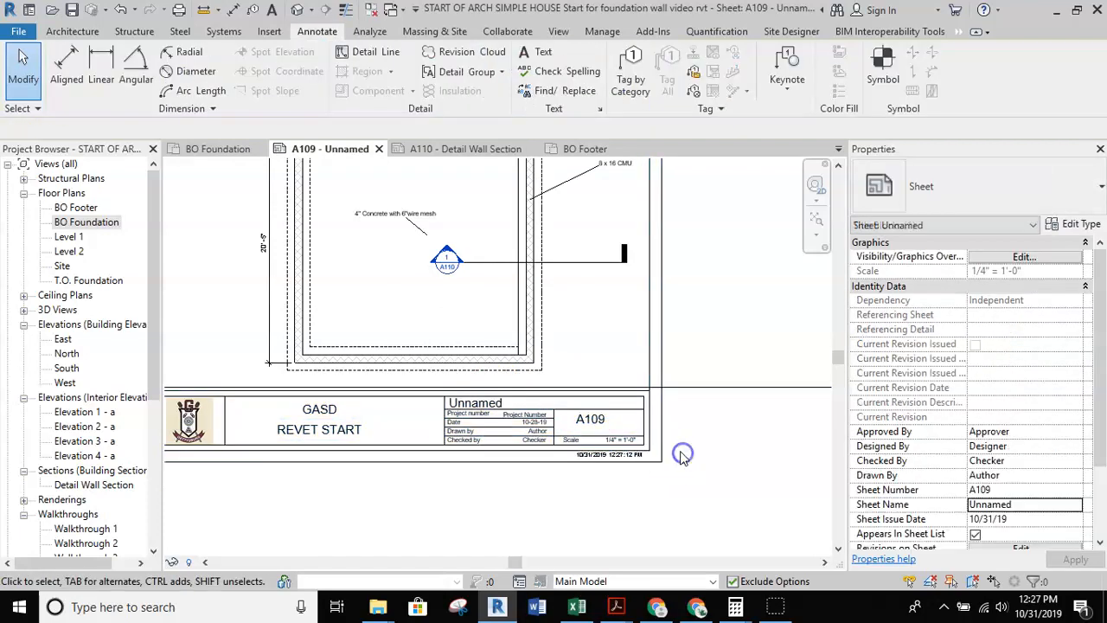
{"action": "scroll", "coordinate": [650, 395], "scroll_direction": "down", "scroll_amount": 2}
{"action": "scroll", "coordinate": [579, 389], "scroll_direction": "up", "scroll_amount": 2}
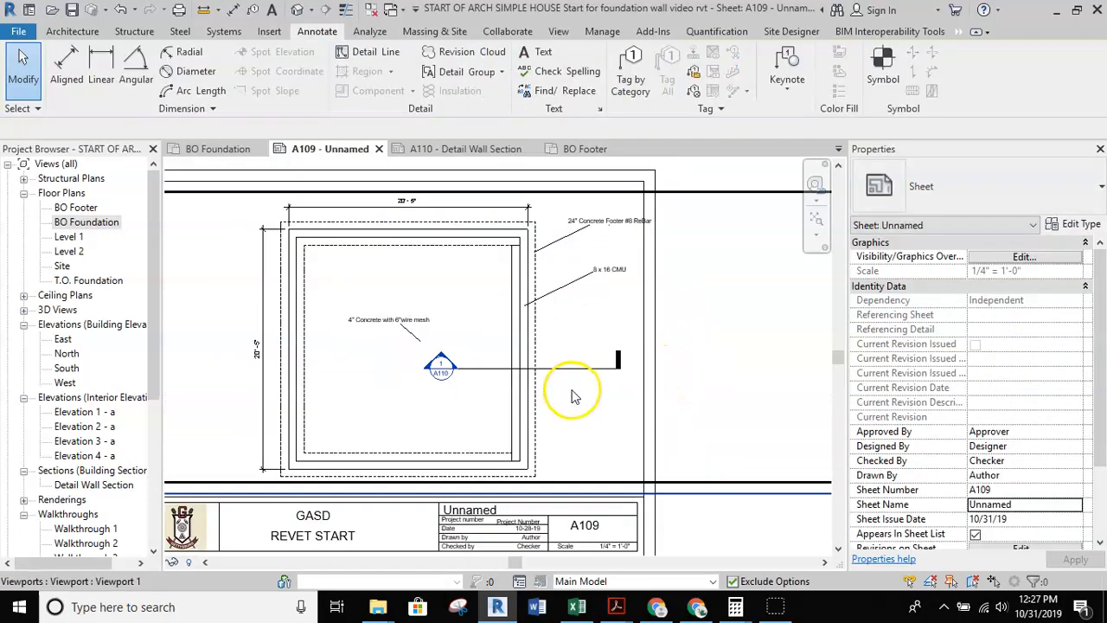
{"action": "scroll", "coordinate": [554, 391], "scroll_direction": "up", "scroll_amount": 2}
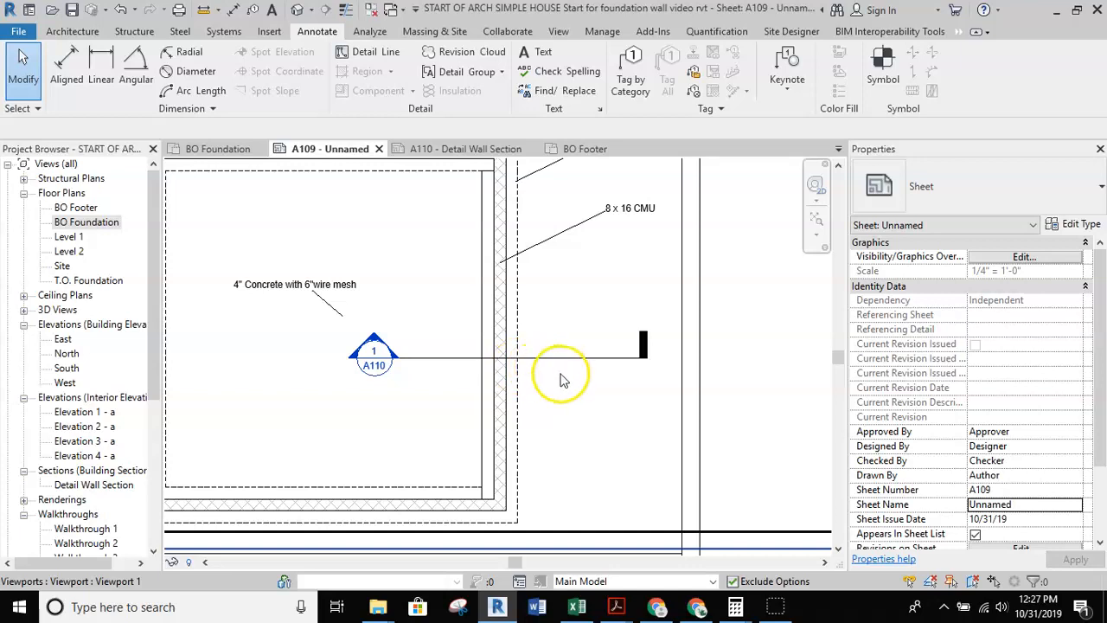
{"action": "scroll", "coordinate": [560, 380], "scroll_direction": "up", "scroll_amount": 1}
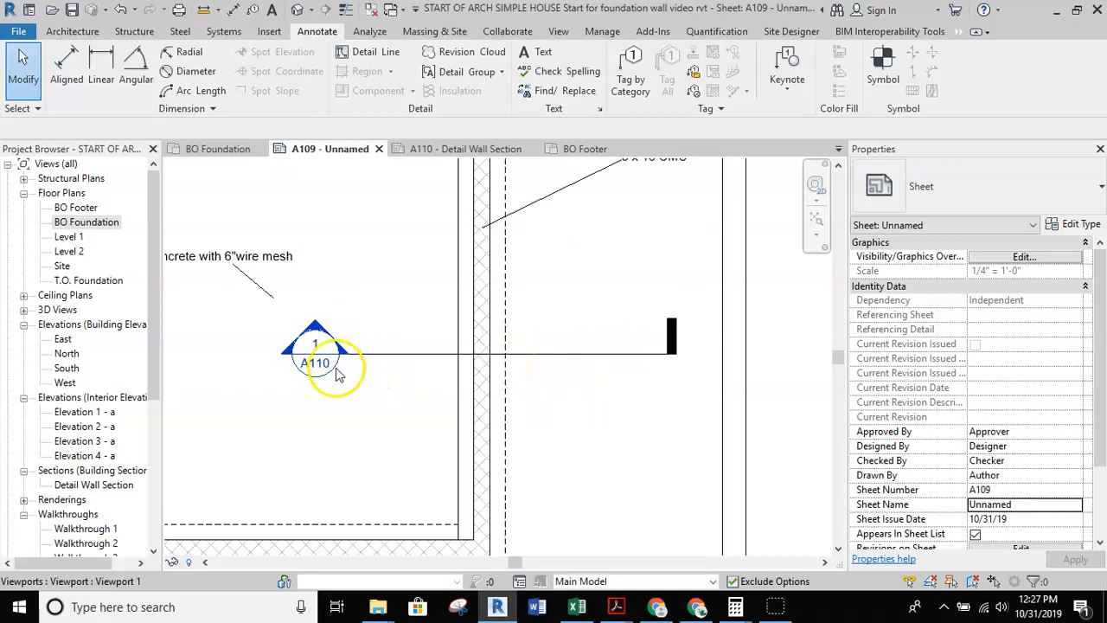
{"action": "scroll", "coordinate": [315, 363], "scroll_direction": "down", "scroll_amount": 5}
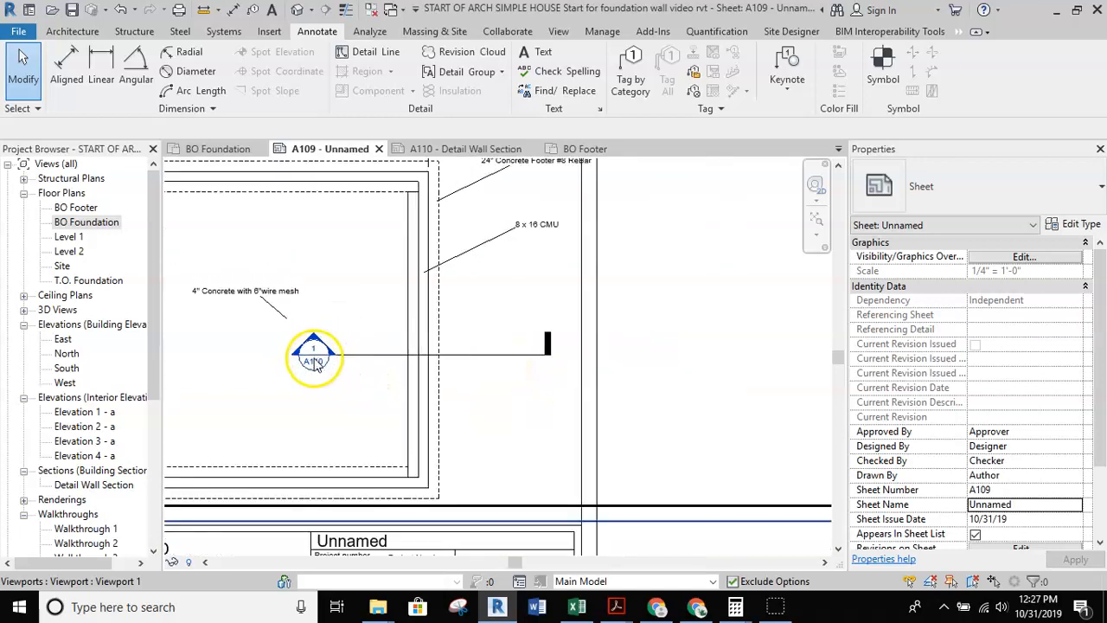
- Move the BO Foundation view title beside the plan's lower-left corner, inside the border of sheet A109, and shorten its title line
{"action": "scroll", "coordinate": [386, 353], "scroll_direction": "down", "scroll_amount": 2}
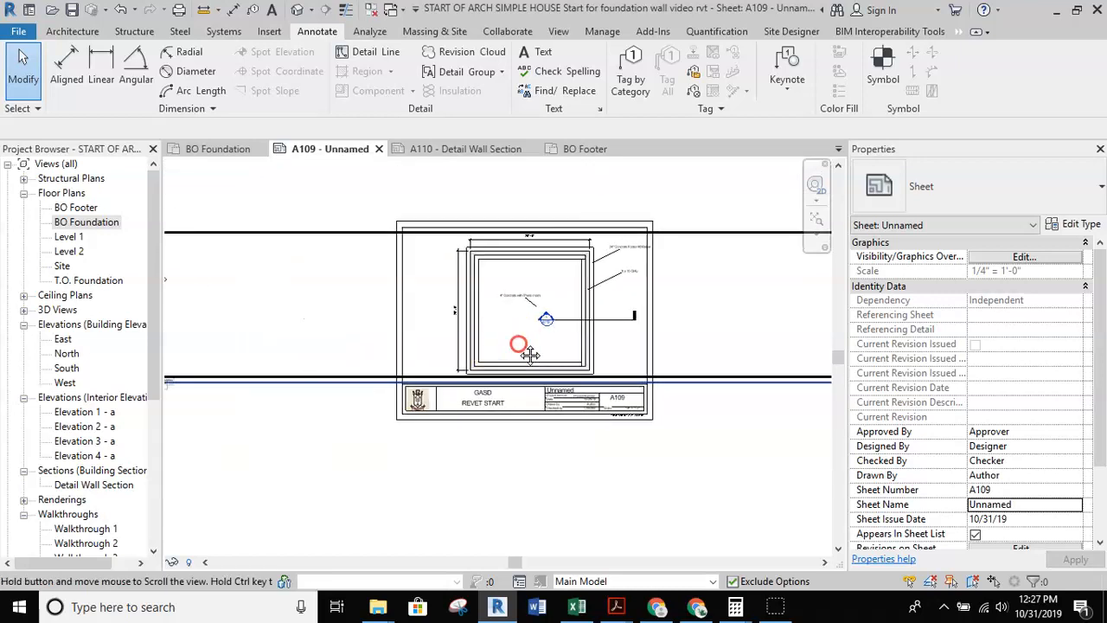
{"action": "left_click_drag", "start_coordinate": [312, 384], "coordinate": [481, 346]}
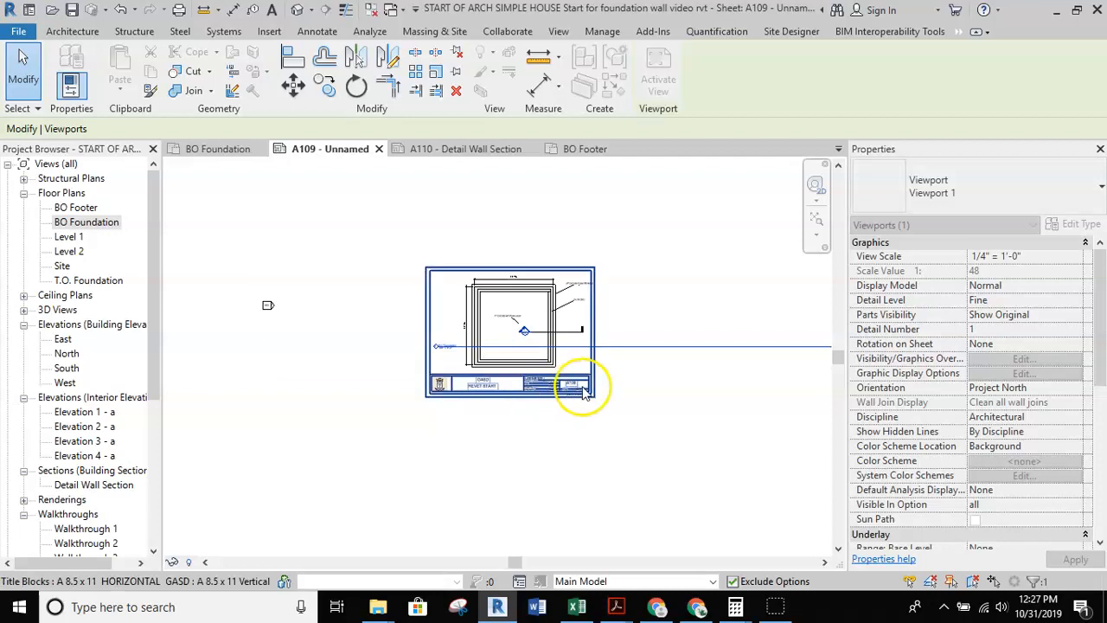
{"action": "scroll", "coordinate": [567, 407], "scroll_direction": "down", "scroll_amount": 1}
{"action": "middle_click_drag", "start_coordinate": [563, 424], "coordinate": [339, 334]}
{"action": "left_click", "coordinate": [680, 371]}
{"action": "left_click_drag", "start_coordinate": [679, 371], "coordinate": [204, 372]}
{"action": "left_click", "coordinate": [286, 459]}
{"action": "middle_click_drag", "start_coordinate": [266, 426], "coordinate": [400, 407]}
{"action": "scroll", "coordinate": [400, 407], "scroll_direction": "up", "scroll_amount": 2}
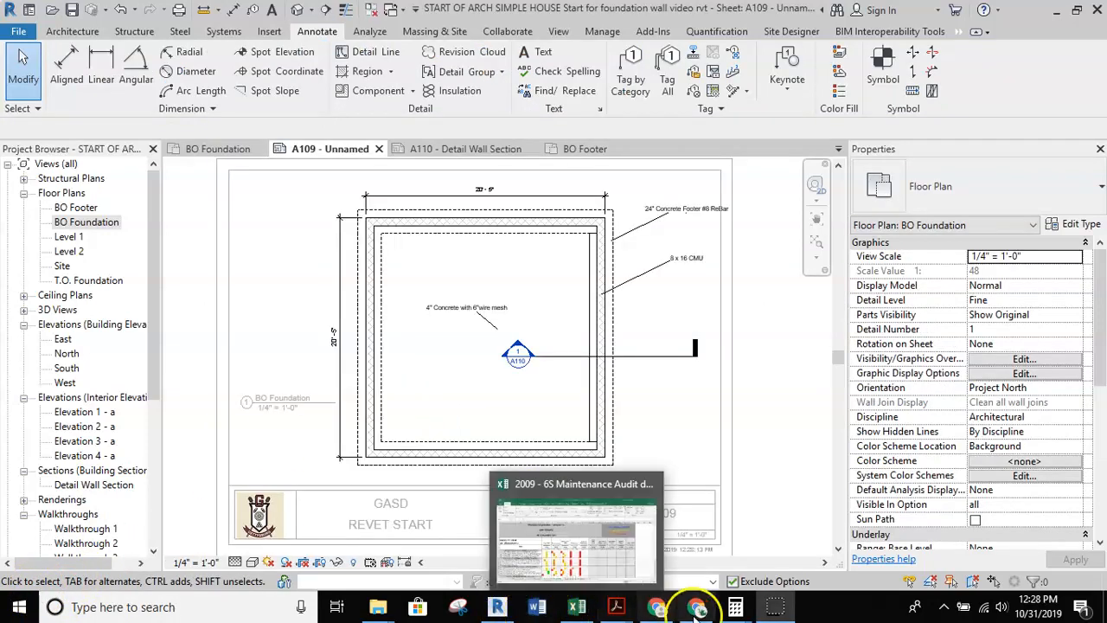
- Switch to Chrome and review the foundation drawing rubric document, including sample sheets A106 and A107 and the Part 1 grading criteria
{"action": "left_click", "coordinate": [657, 606]}
{"action": "scroll", "coordinate": [628, 455], "scroll_direction": "down", "scroll_amount": 2}
{"action": "scroll", "coordinate": [629, 456], "scroll_direction": "down", "scroll_amount": 2}
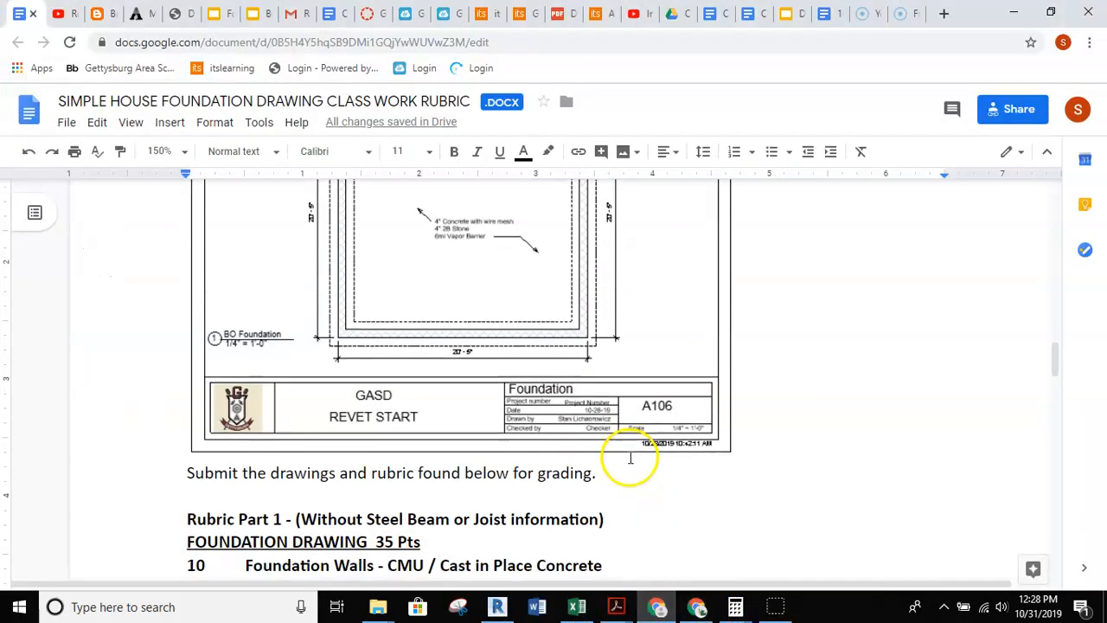
{"action": "scroll", "coordinate": [639, 431], "scroll_direction": "up", "scroll_amount": 4}
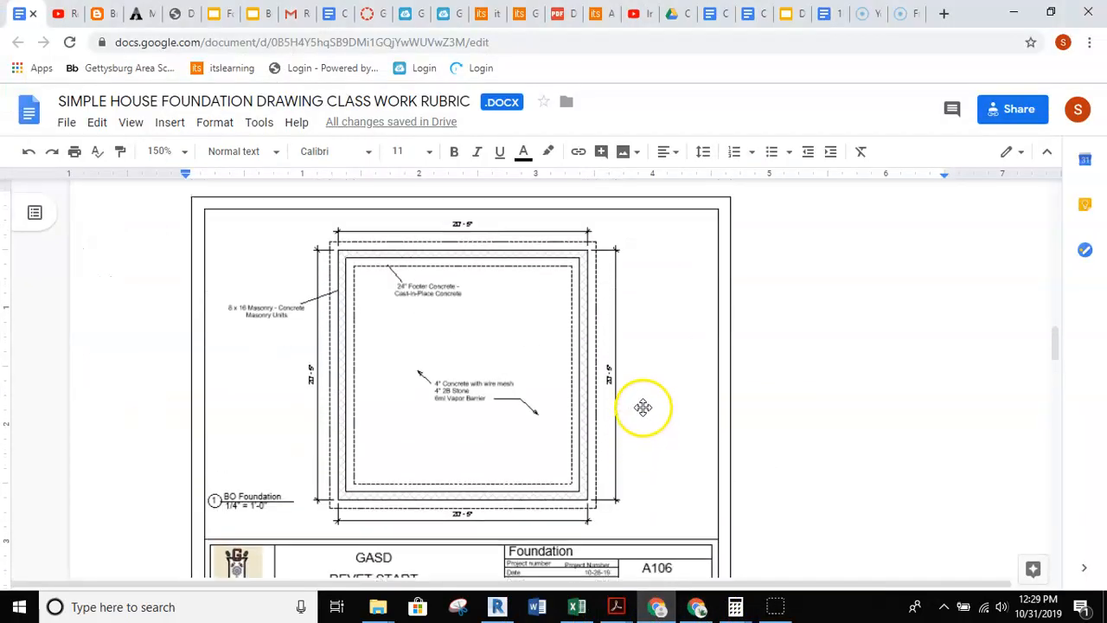
{"action": "scroll", "coordinate": [666, 420], "scroll_direction": "up", "scroll_amount": 15}
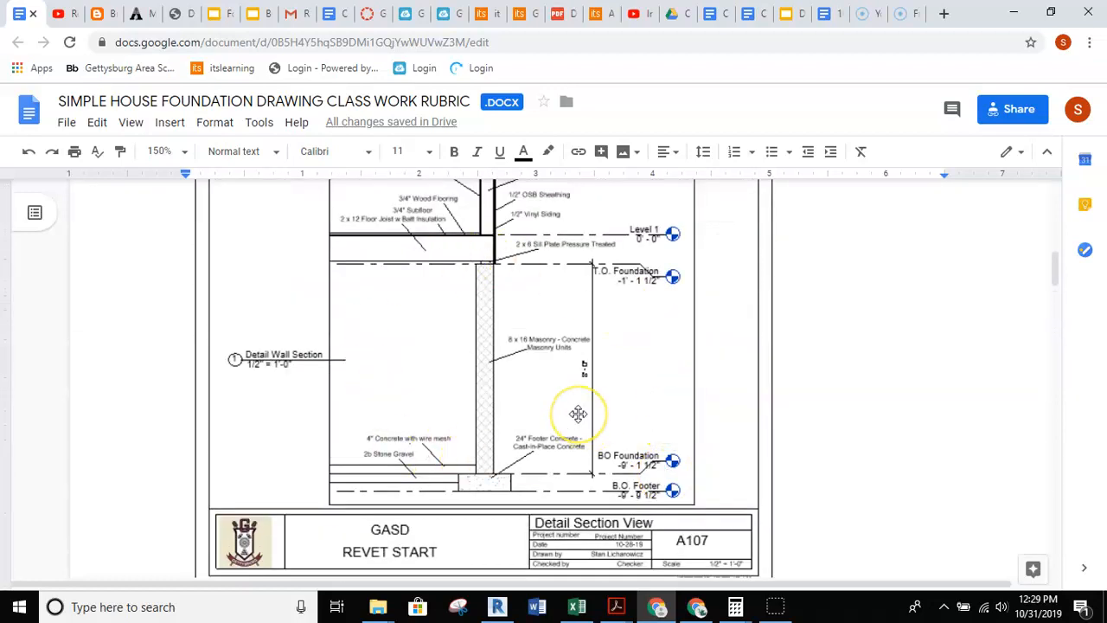
{"action": "scroll", "coordinate": [577, 415], "scroll_direction": "down", "scroll_amount": 15}
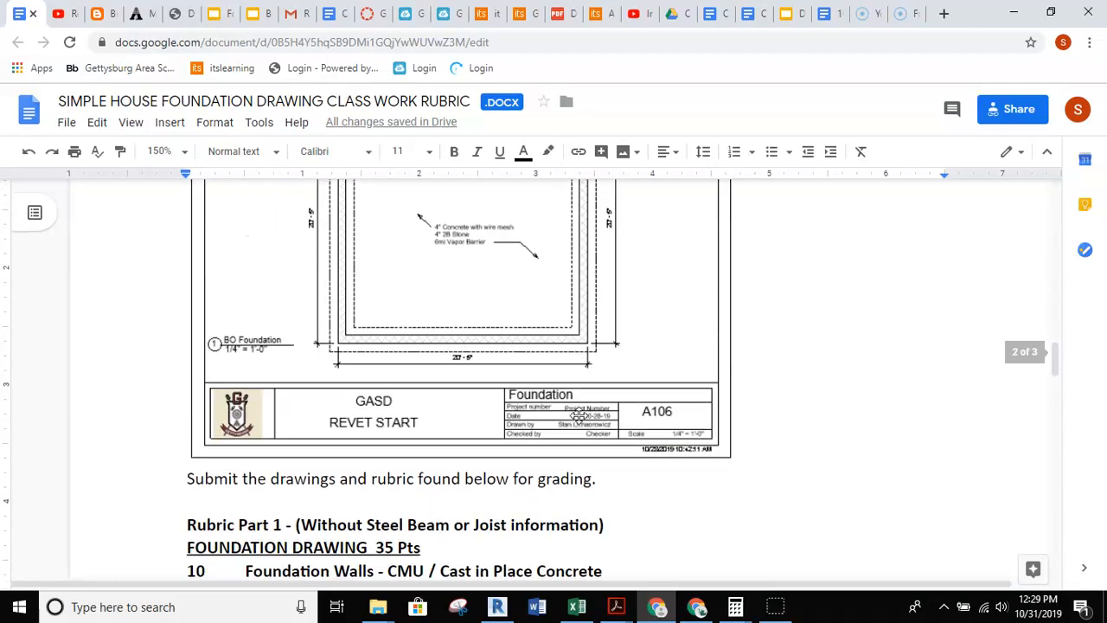
{"action": "scroll", "coordinate": [578, 415], "scroll_direction": "down", "scroll_amount": 4}
{"action": "scroll", "coordinate": [651, 432], "scroll_direction": "down", "scroll_amount": 6}
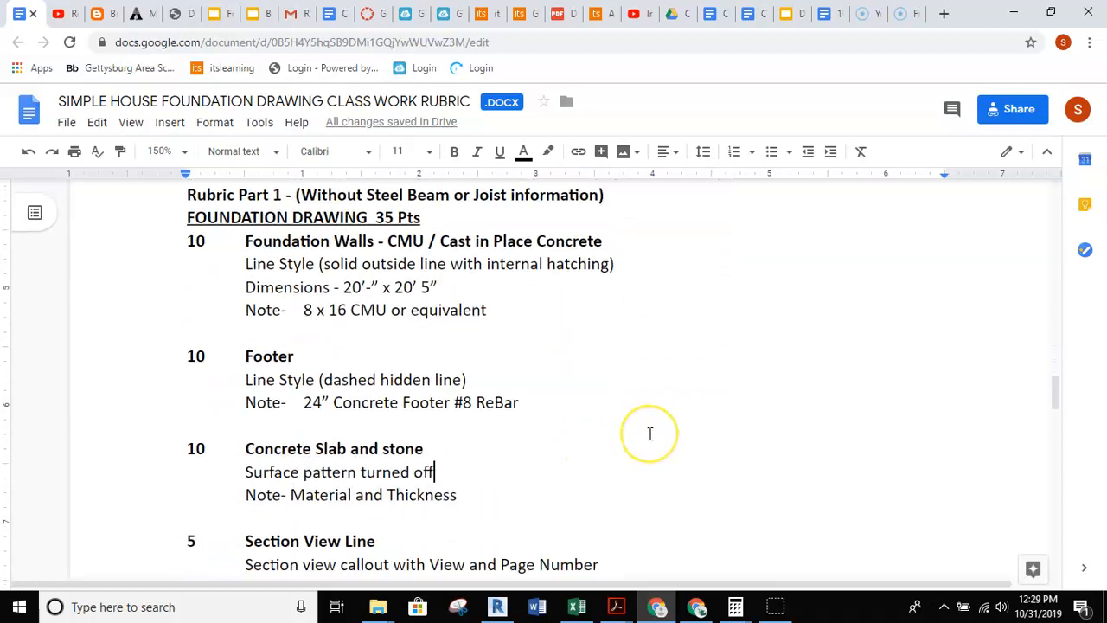
{"action": "scroll", "coordinate": [650, 433], "scroll_direction": "up", "scroll_amount": 14}
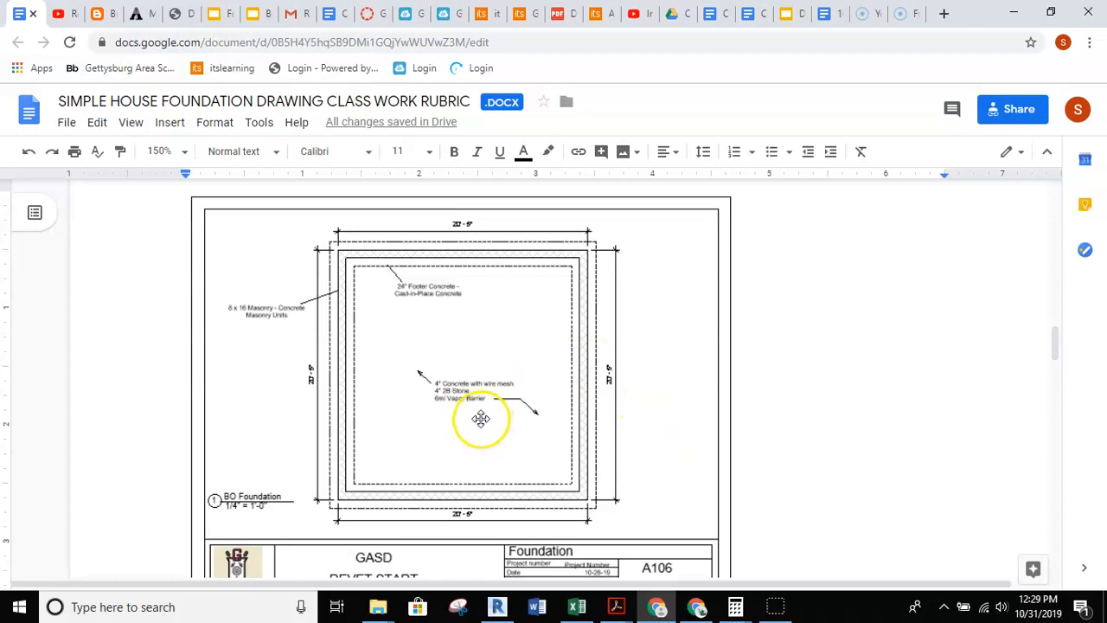
{"action": "scroll", "coordinate": [480, 418], "scroll_direction": "down", "scroll_amount": 2}
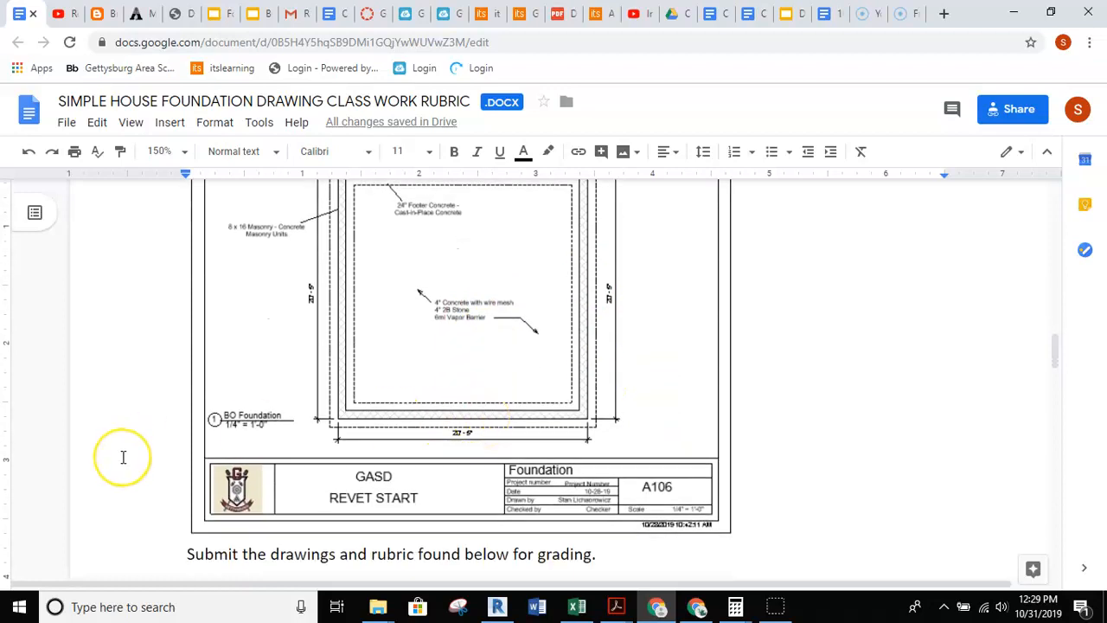